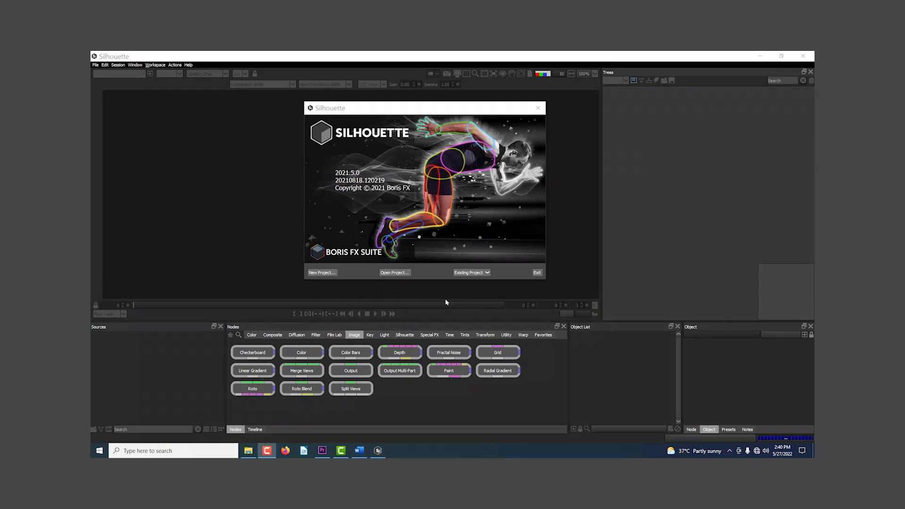
Step: Start a new project and name it "Boat roto"
click(321, 272)
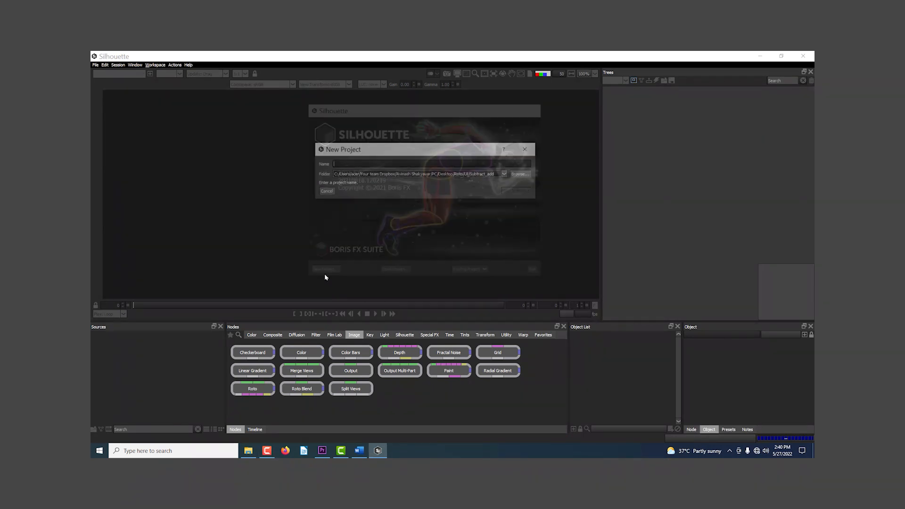
text(Boat)
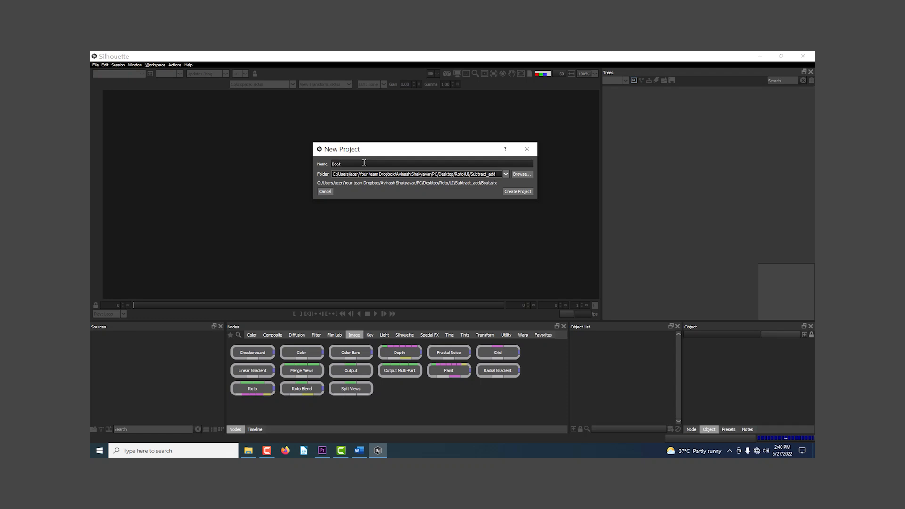
text( roto)
Step: Make a new folder "Boat Roto" inside the Desktop's Roto folder, set it as the project location and create the project
click(521, 174)
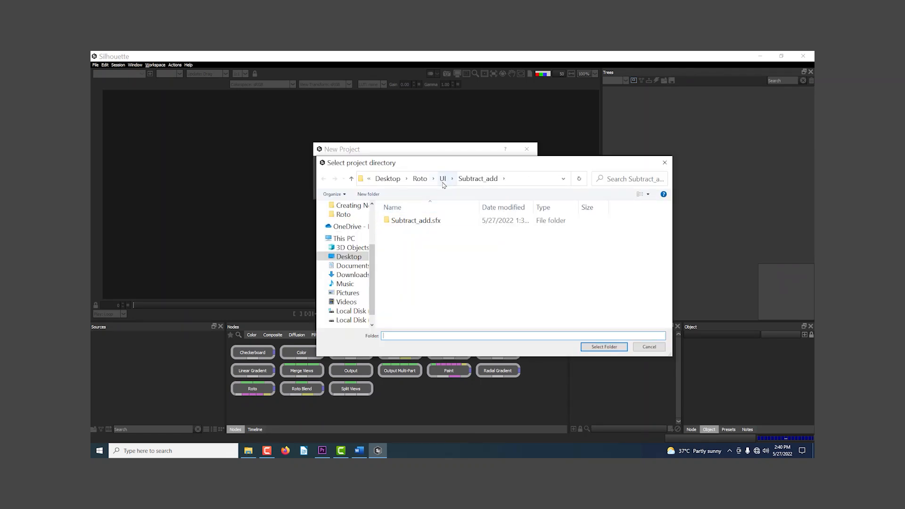
click(429, 179)
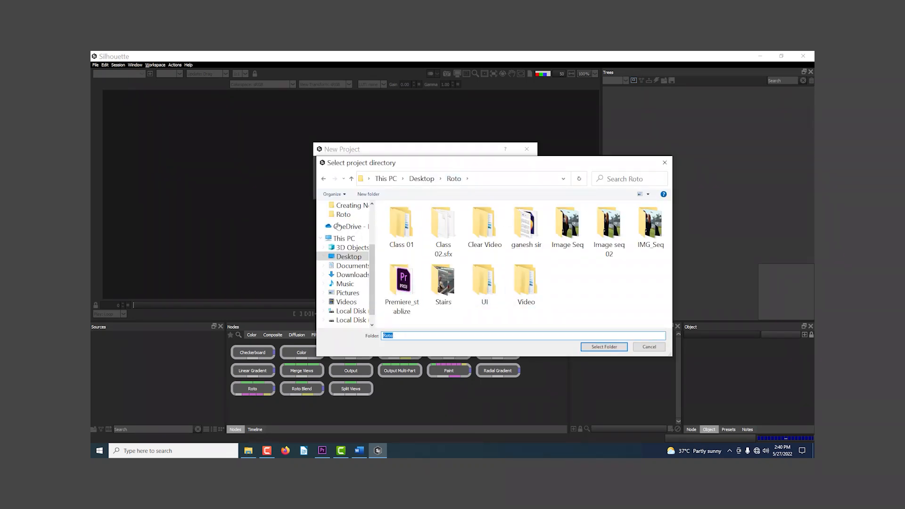
click(368, 194)
text(Boa)
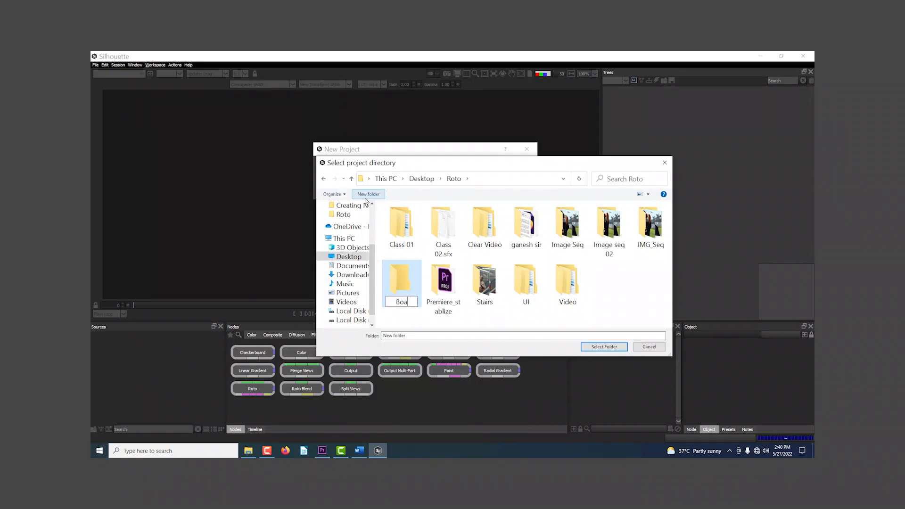
text(t Roto)
key(Return)
key(Return)
click(598, 348)
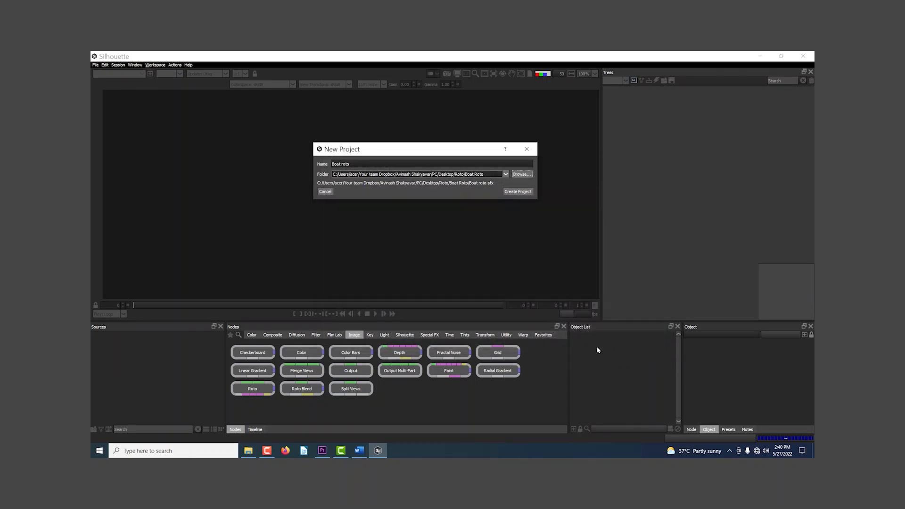
click(518, 192)
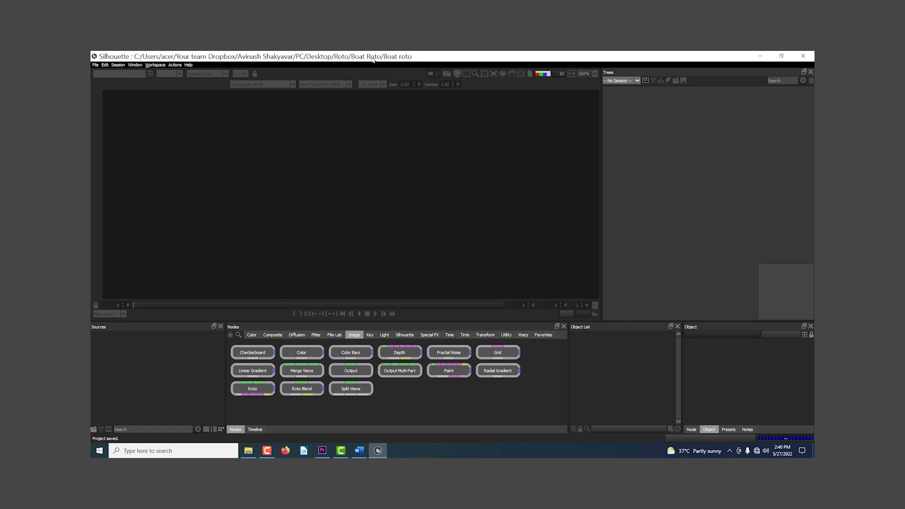
Step: Import the BOAT TRACKING[000-180].jpg image sequence from within the D:\Roto\IMAGE SEQ folder
double_click(132, 364)
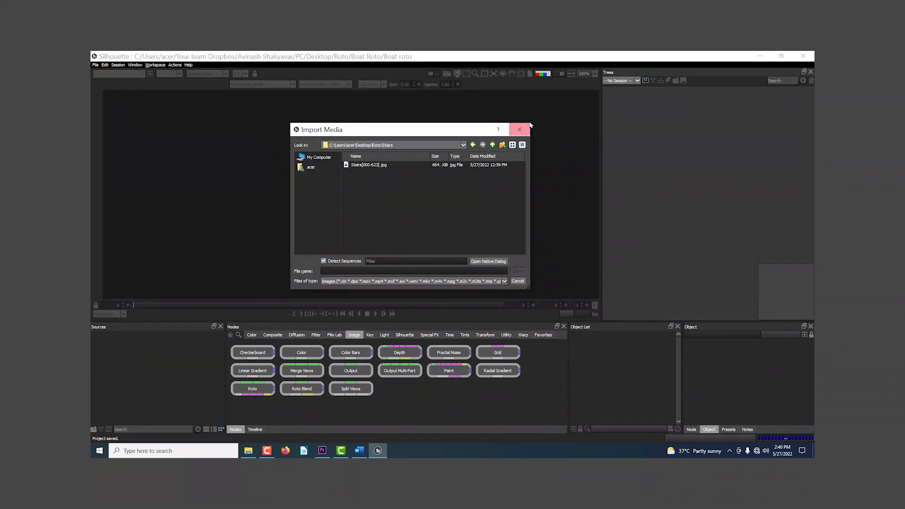
click(529, 126)
click(95, 65)
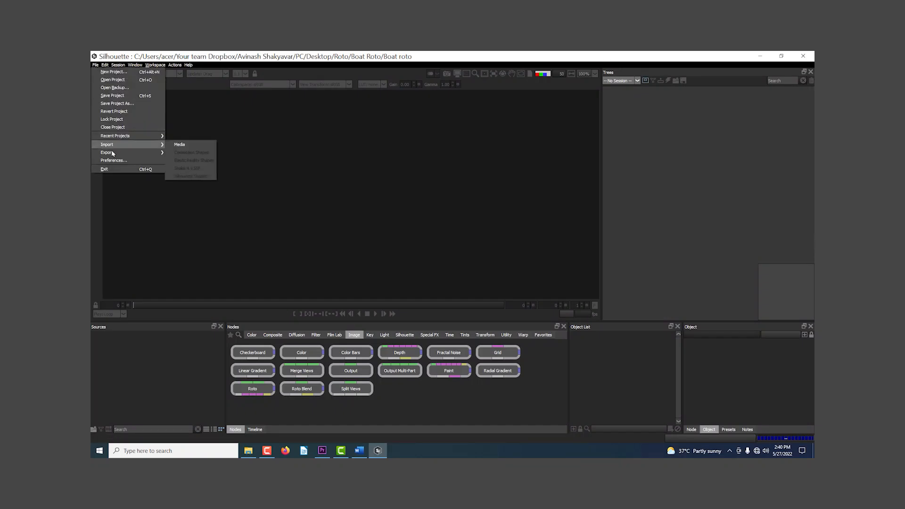
click(184, 145)
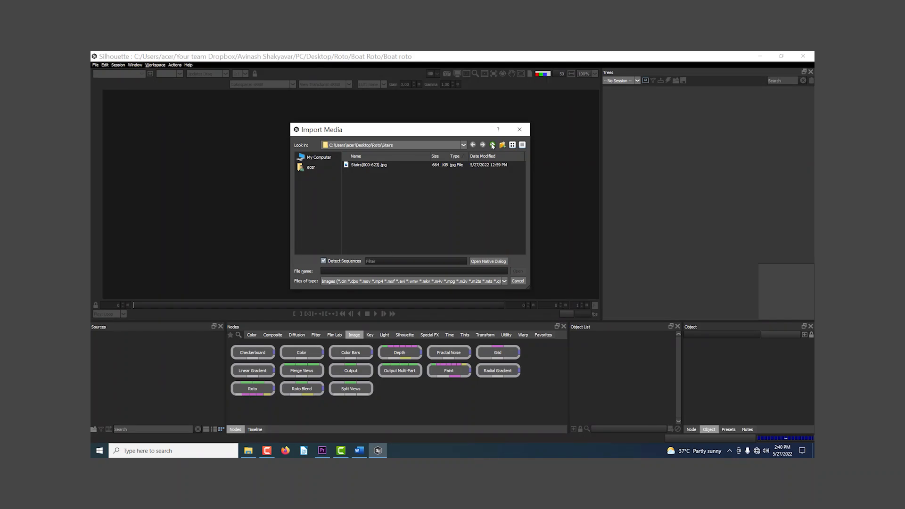
click(318, 157)
double_click(356, 171)
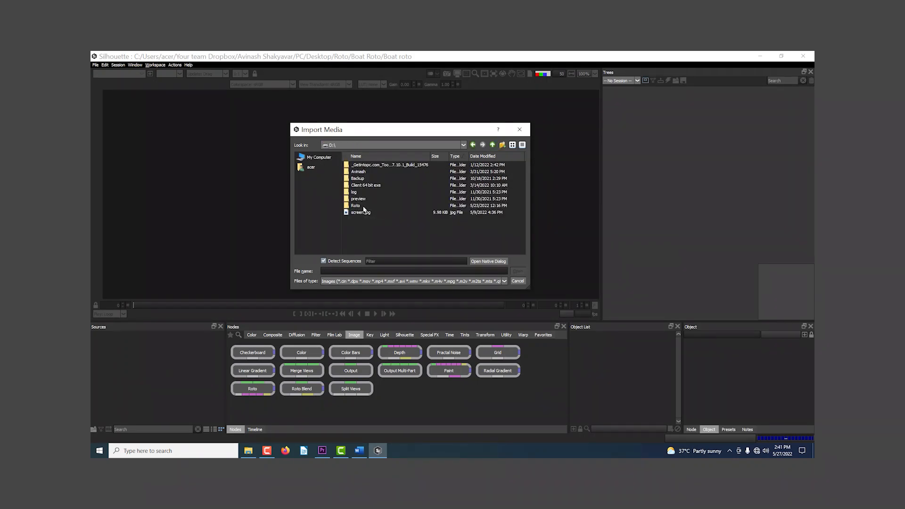
double_click(356, 206)
double_click(365, 165)
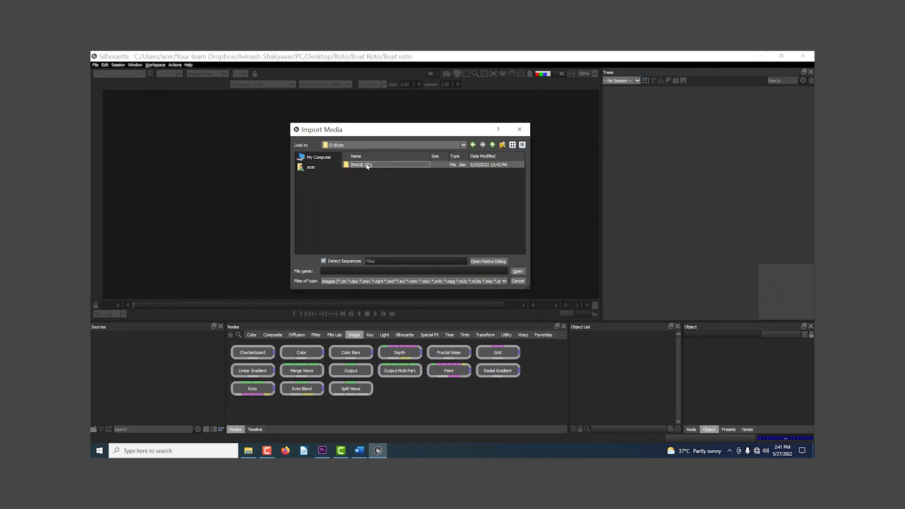
double_click(372, 233)
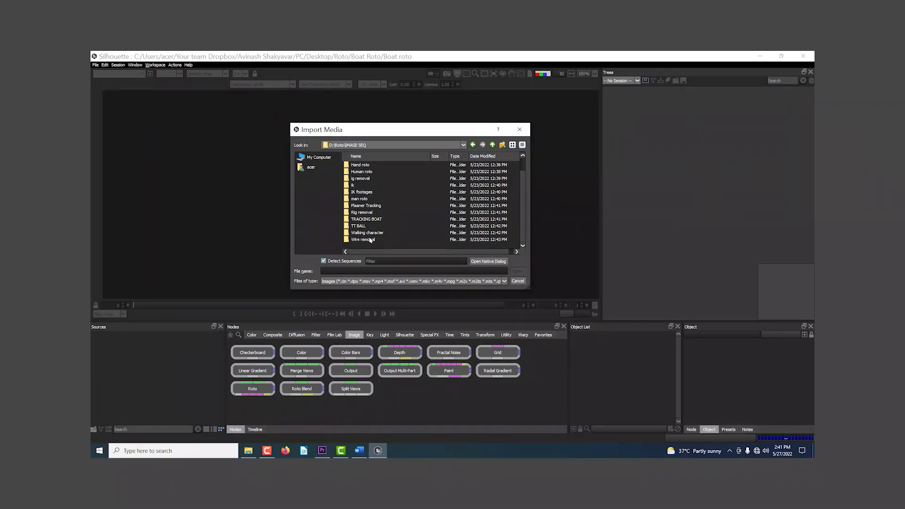
click(377, 172)
click(515, 273)
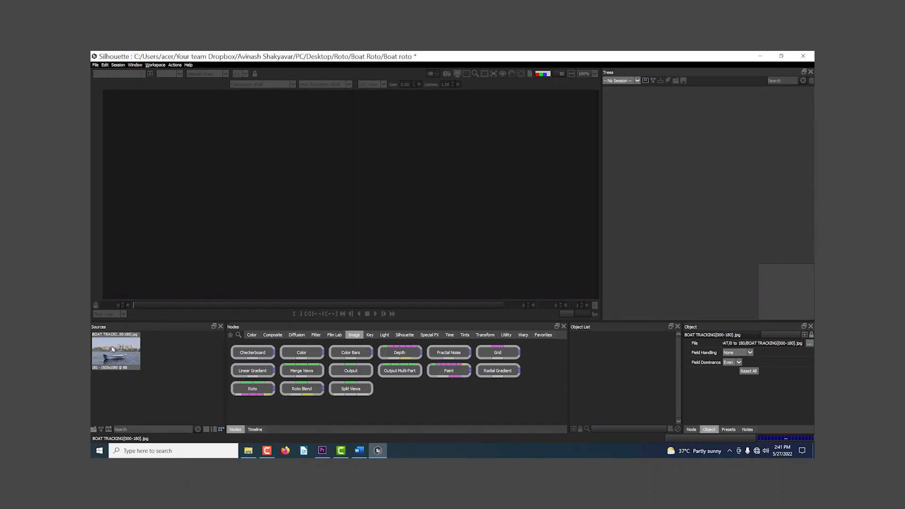
Step: Create a new session named "Boat roto" from the boat sequence using the Roto template
click(115, 65)
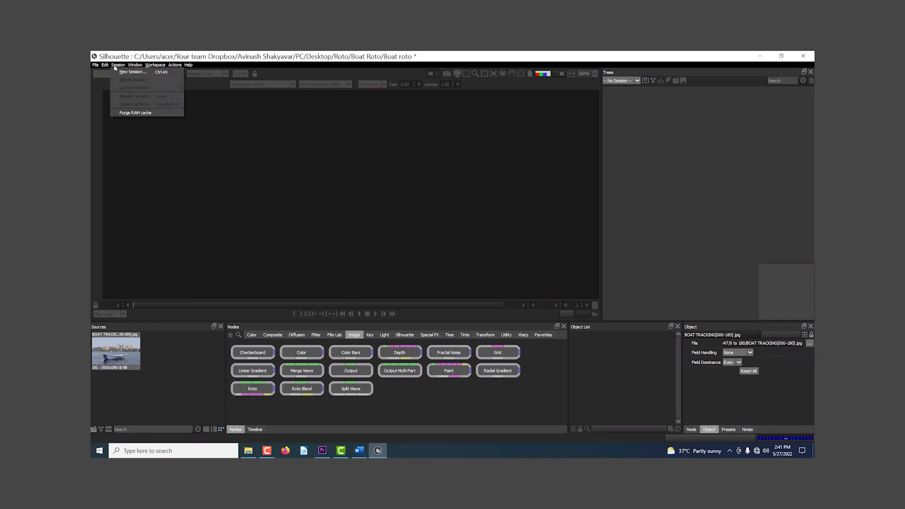
click(133, 72)
mouse_move(419, 189)
mouse_down()
mouse_move(435, 176)
mouse_move(406, 193)
mouse_up()
text(Boat roto)
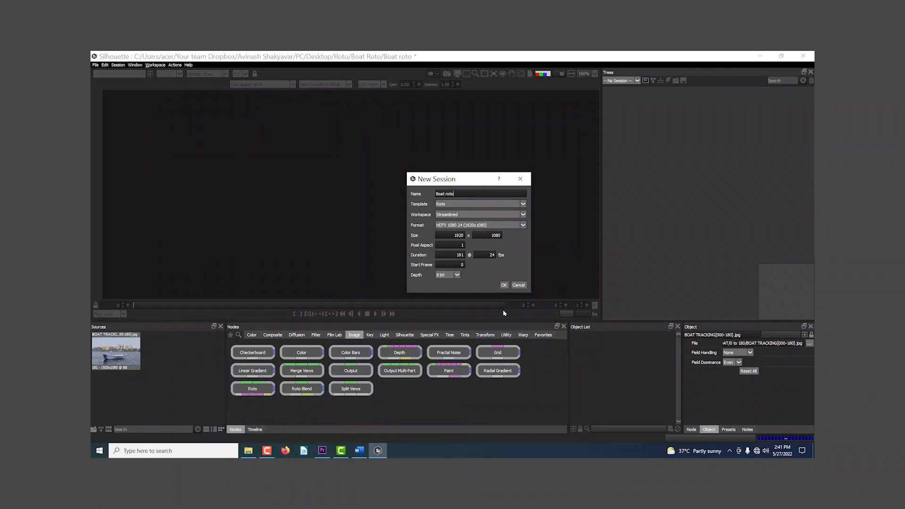
click(503, 285)
Step: Enlarge the viewer and node tree areas and space out the source, Roto and Output nodes vertically
scroll(403, 239, up, 1)
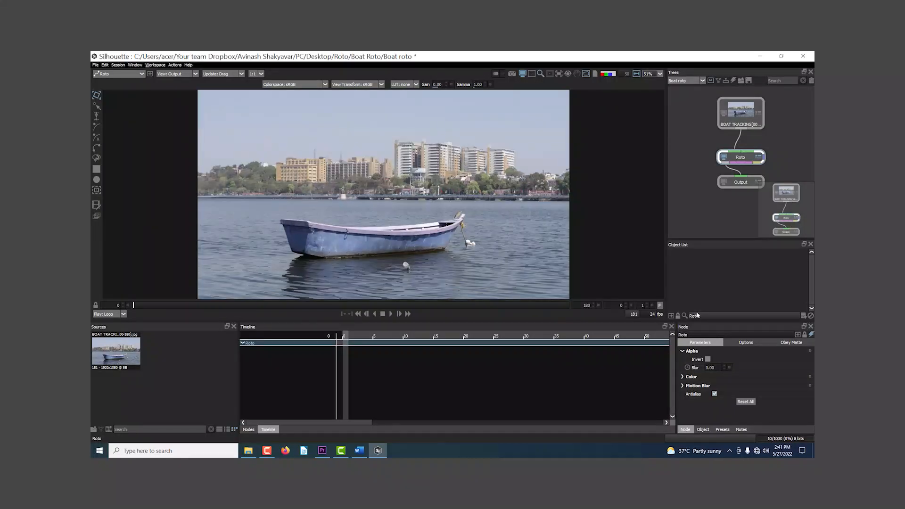
drag(663, 322, 663, 374)
drag(665, 271, 634, 264)
drag(698, 118, 689, 112)
drag(709, 181, 711, 216)
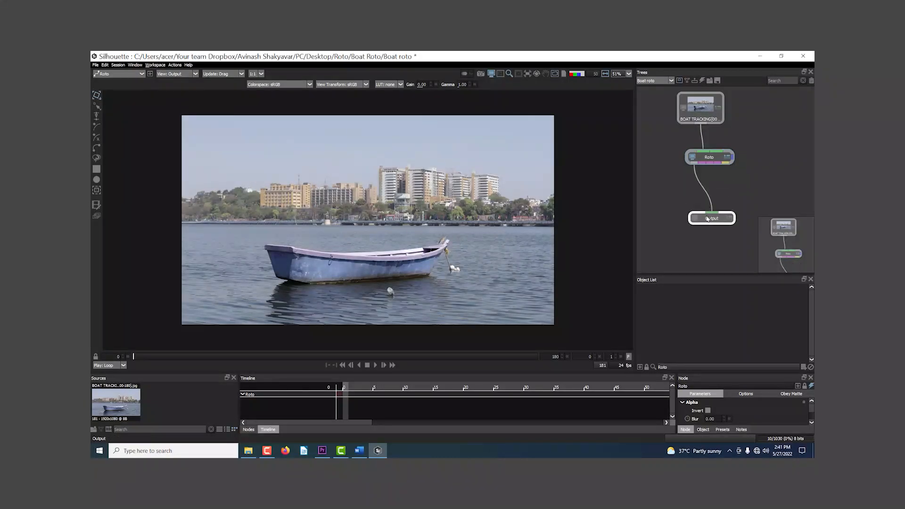
drag(708, 164, 704, 174)
drag(711, 217, 705, 233)
Step: Play the boat footage, scrub to the last frame and return to frame 0 to examine the boat's movement
drag(390, 223, 423, 224)
scroll(426, 218, up, 5)
scroll(424, 224, up, 1)
scroll(405, 254, up, 1)
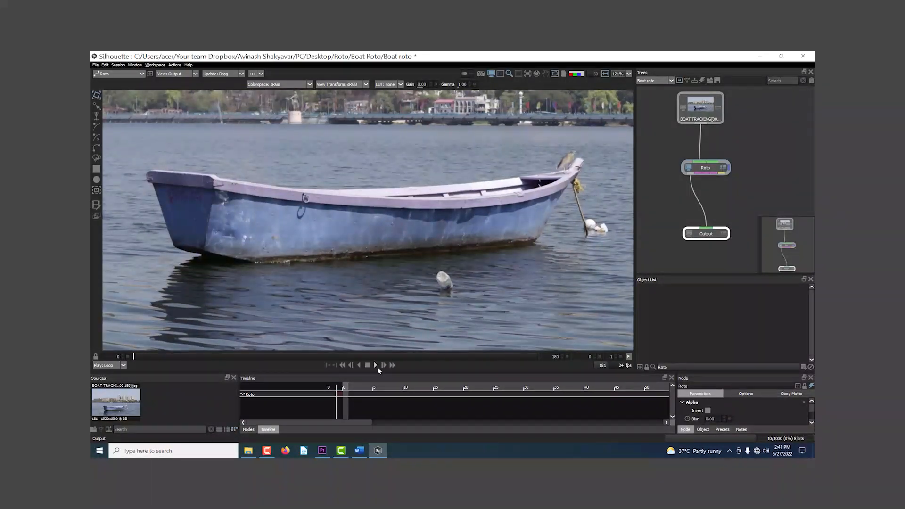
click(375, 364)
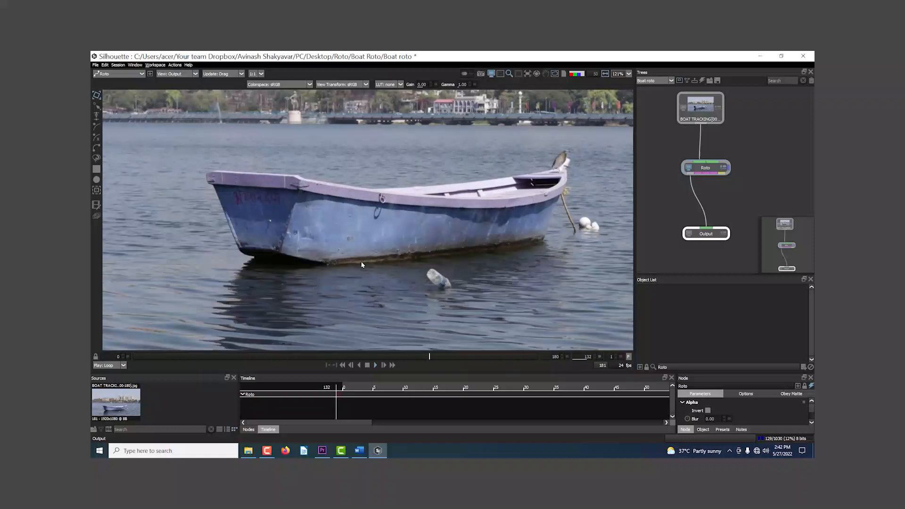
click(367, 365)
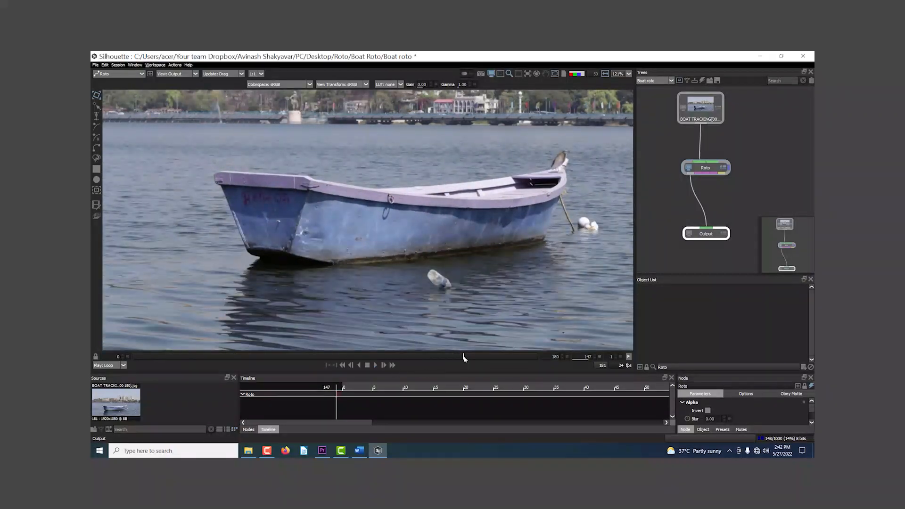
drag(463, 358, 544, 361)
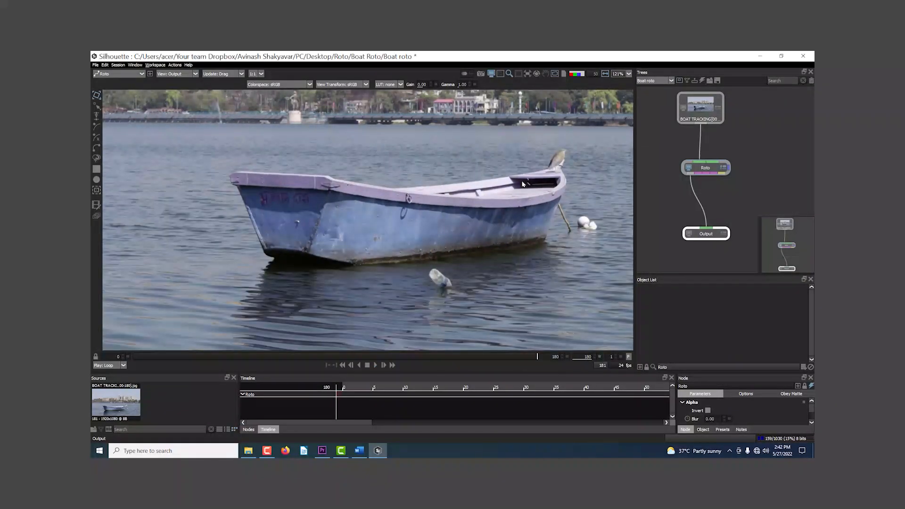
drag(437, 357, 115, 357)
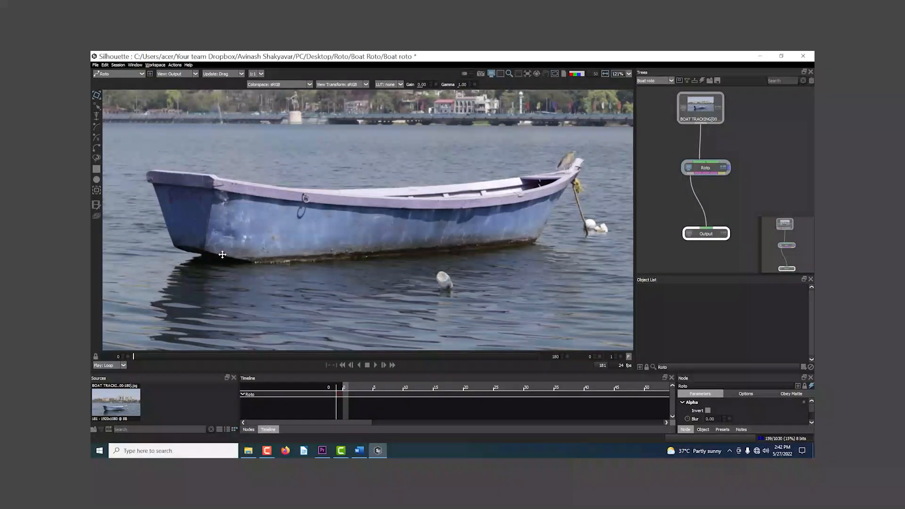
Step: Maximize the viewer and begin a Bezier shape from the outer corner of the boat's near-end rim board along its upper edge
scroll(222, 254, up, 3)
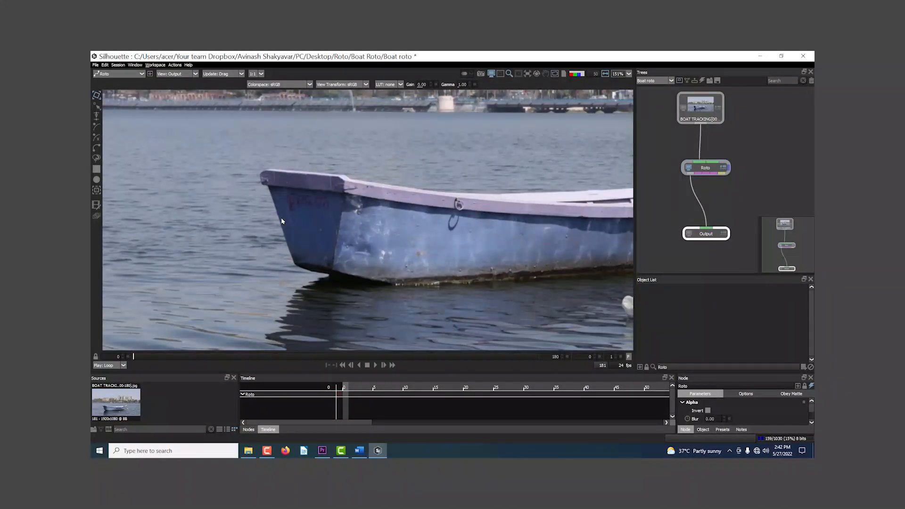
key(grave)
scroll(447, 258, up, 4)
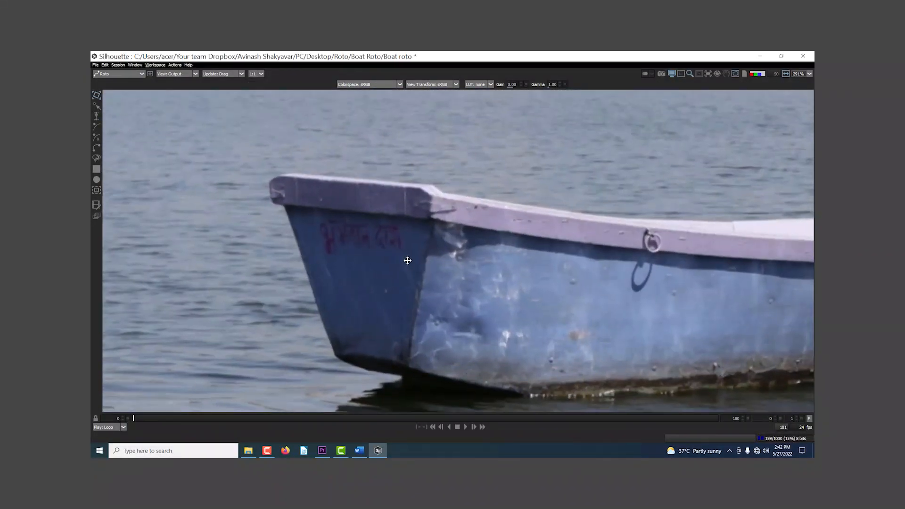
scroll(281, 172, up, 1)
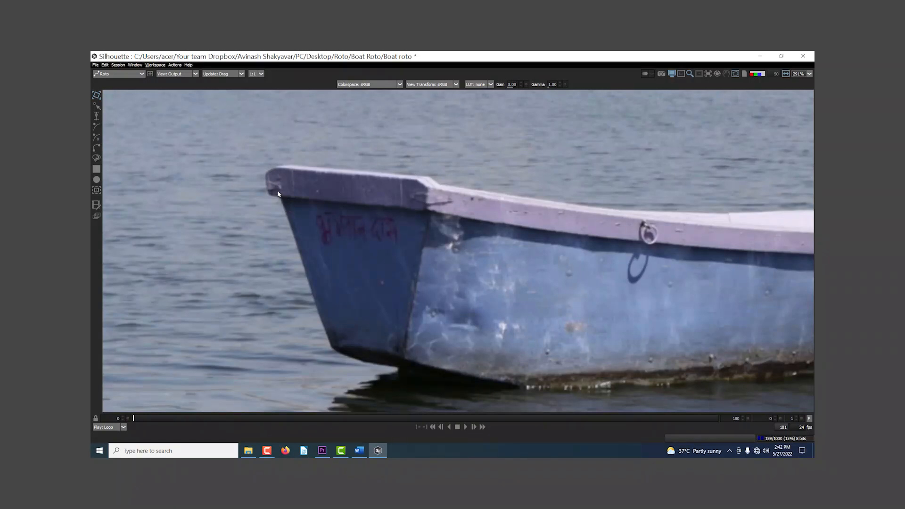
scroll(291, 207, up, 3)
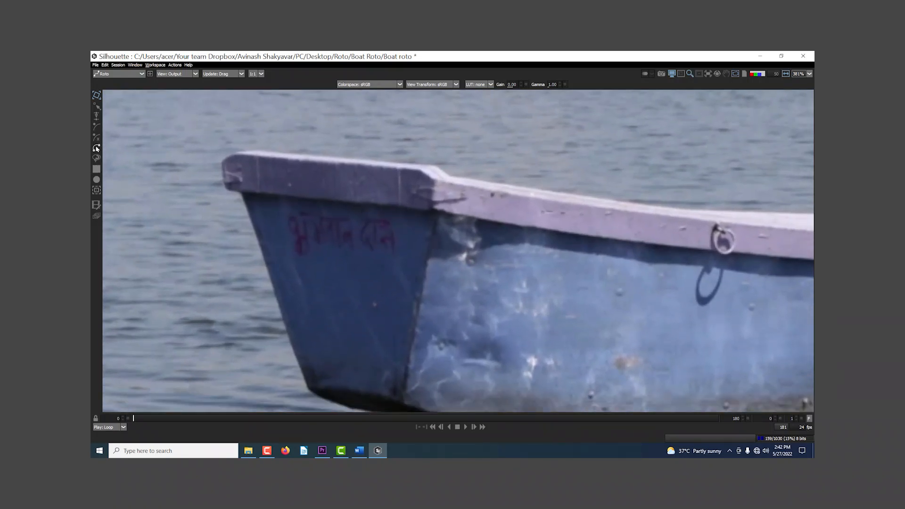
scroll(219, 167, up, 3)
click(221, 161)
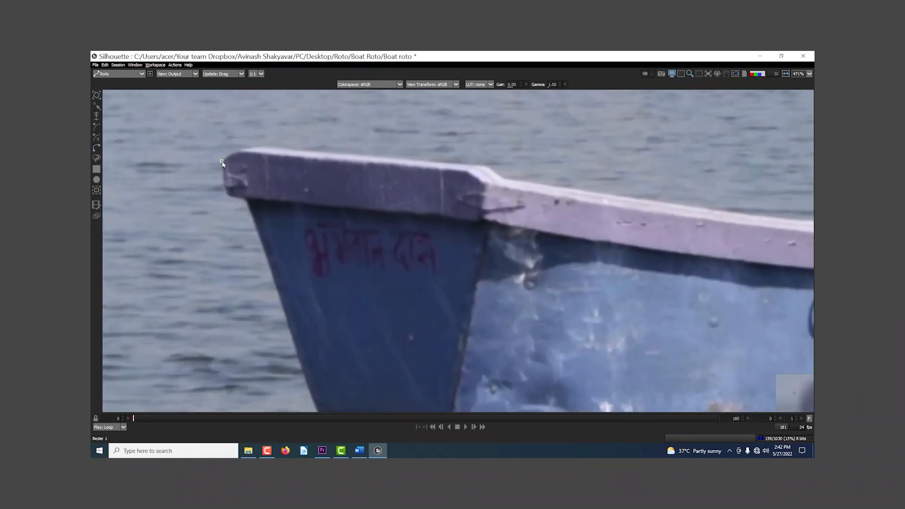
click(253, 147)
drag(263, 149, 274, 149)
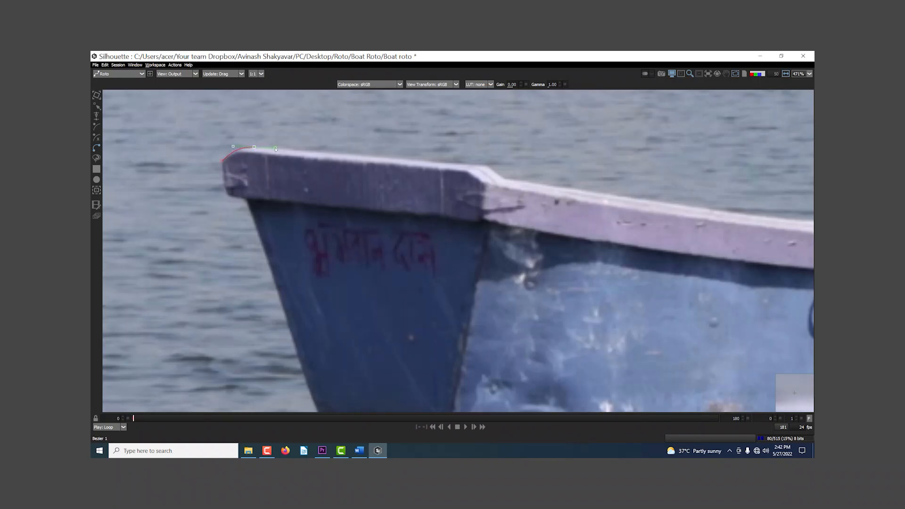
drag(439, 163, 458, 165)
Step: Continue the Bezier shape around the rim board's inner corner and back along its lower edge, closing it at the first point
scroll(460, 165, up, 3)
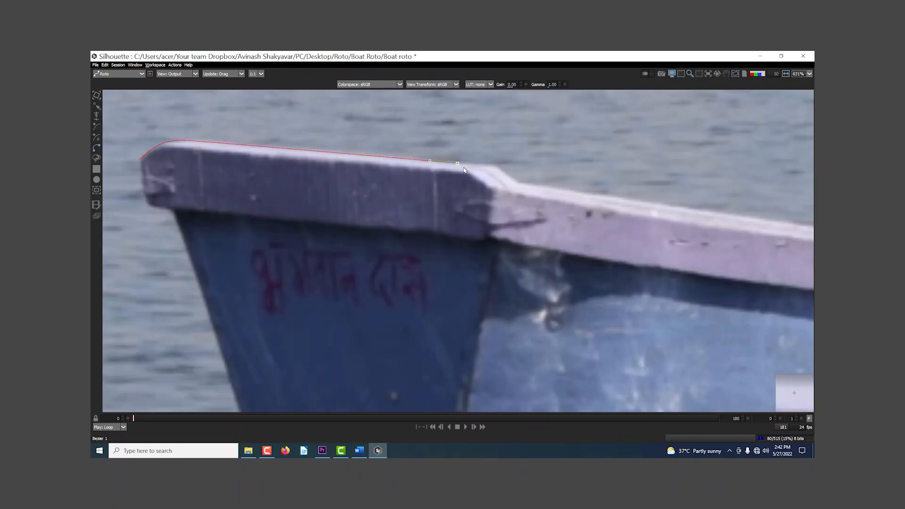
drag(496, 165, 499, 168)
click(516, 181)
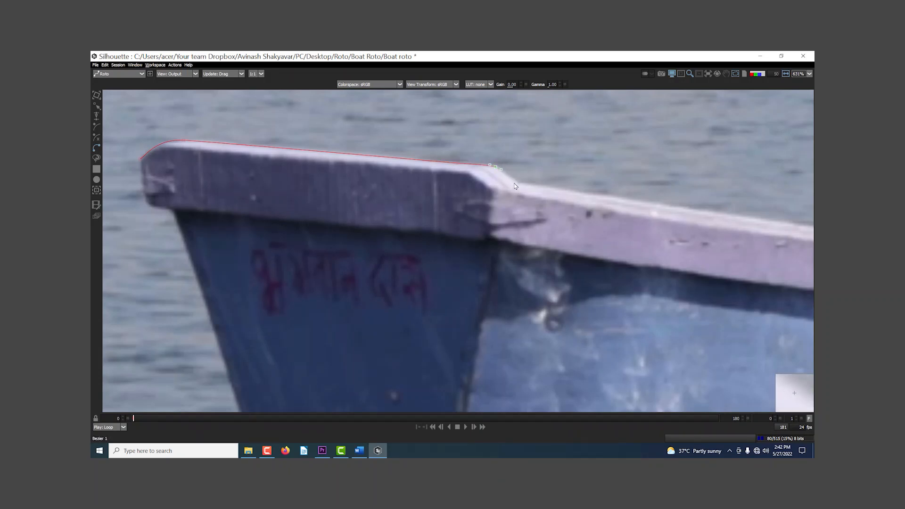
click(498, 239)
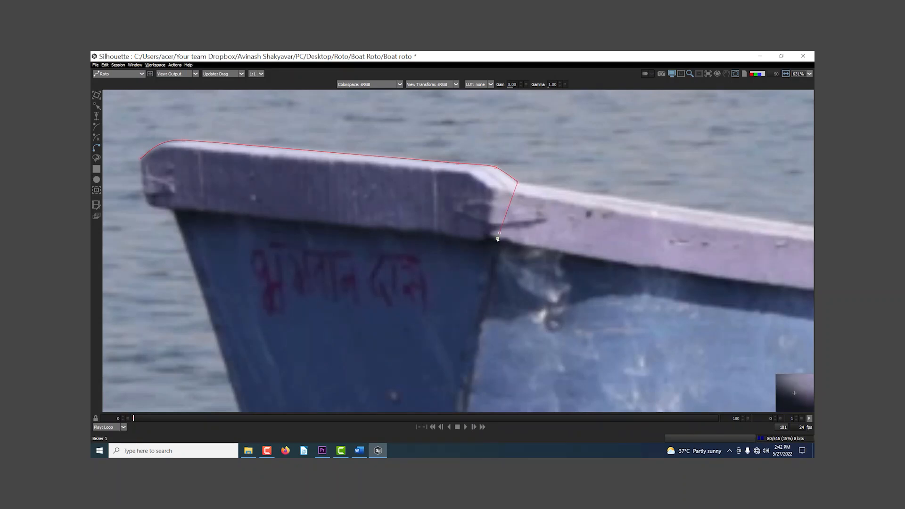
drag(428, 232, 372, 229)
drag(178, 208, 143, 176)
click(140, 159)
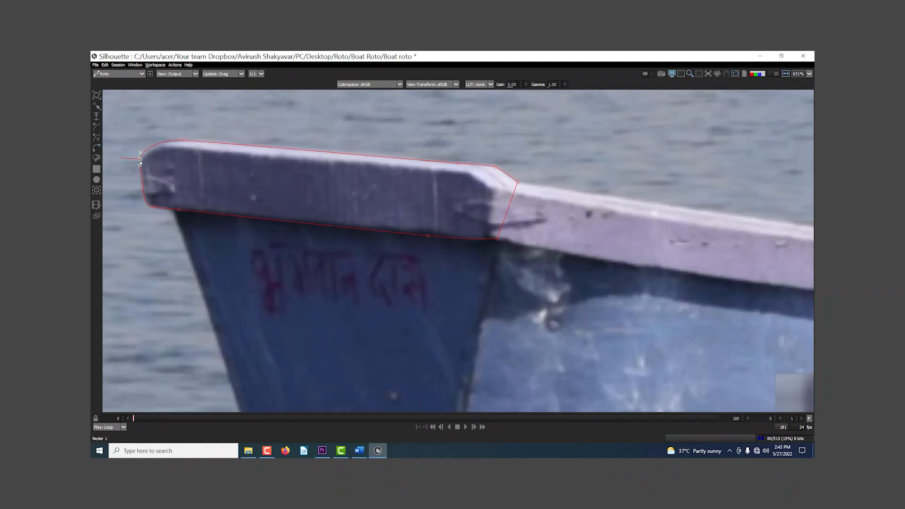
Step: Begin a second Bezier shape on the rim board's lower outer corner and trace down the end panel's outer edge
scroll(341, 240, down, 1)
scroll(340, 238, down, 6)
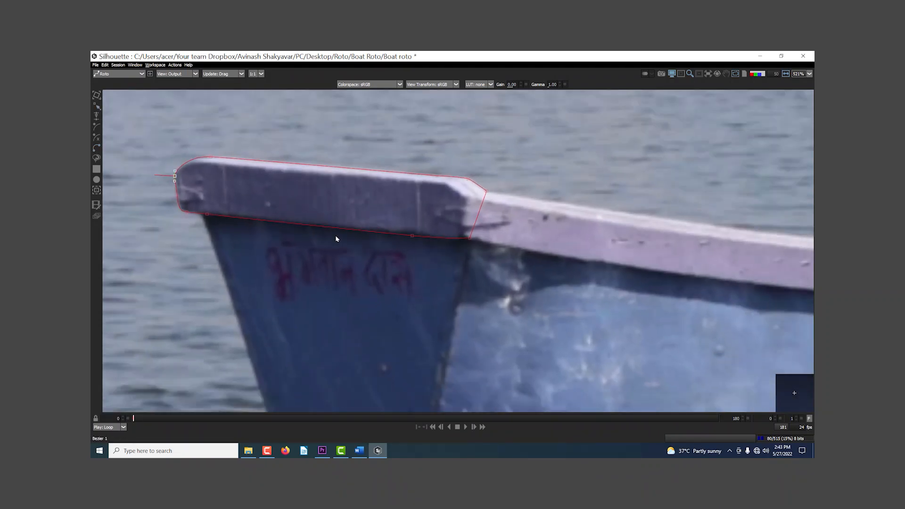
drag(189, 143, 523, 269)
drag(410, 303, 404, 250)
scroll(422, 258, up, 10)
click(248, 191)
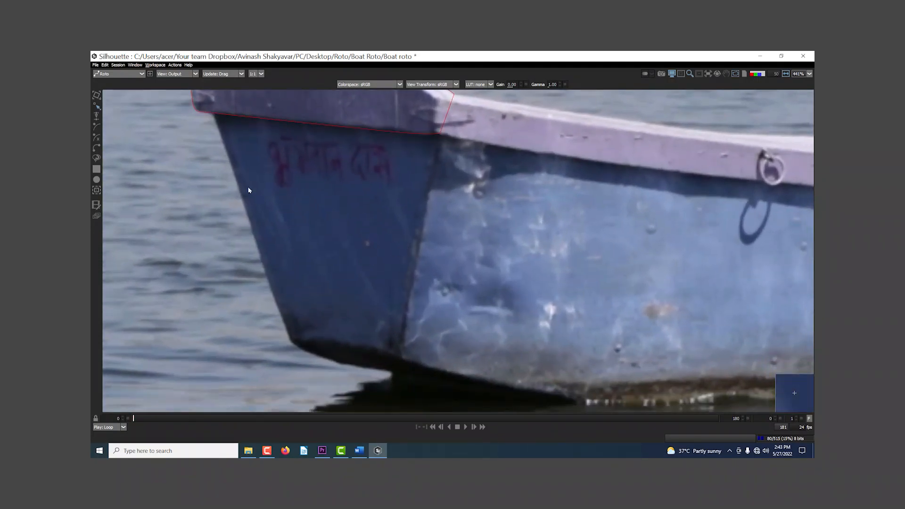
drag(289, 288, 294, 304)
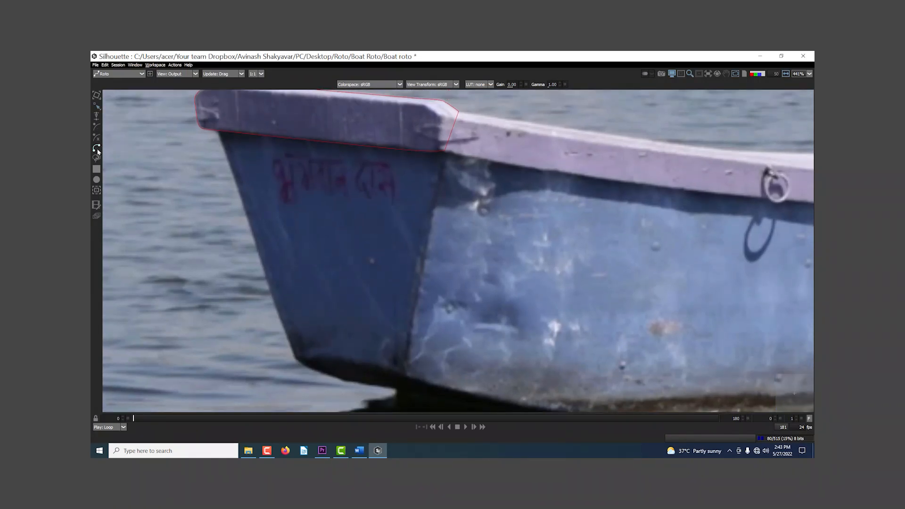
click(213, 119)
drag(284, 328, 291, 351)
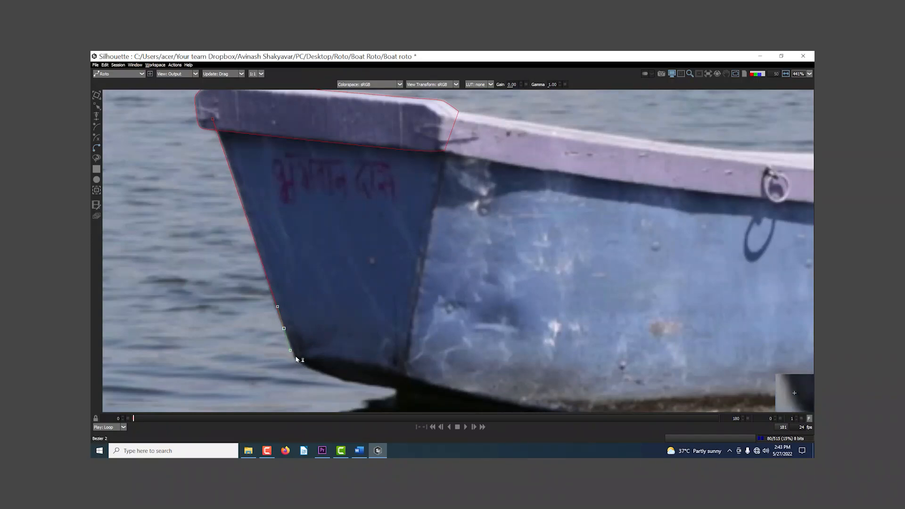
Step: Continue the end panel shape along its bottom curve, up the hull seam and back across the rim board to the starting corner
drag(308, 367, 359, 384)
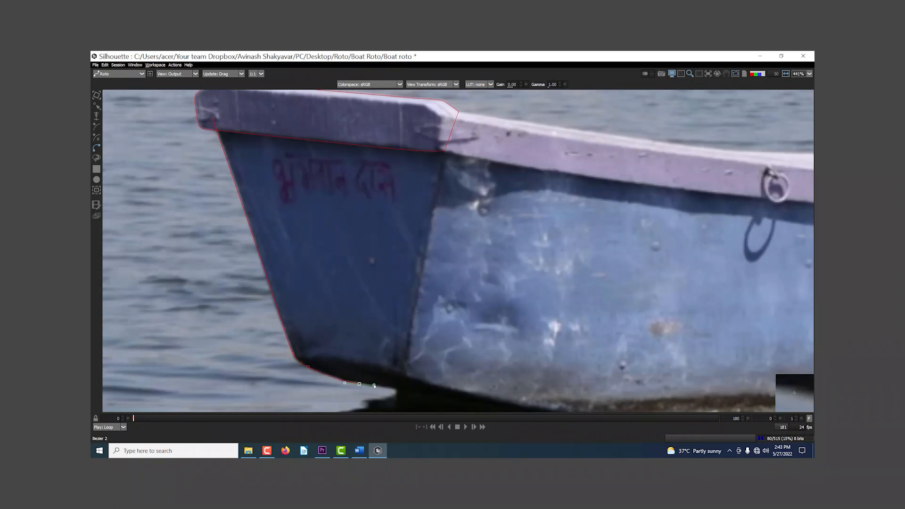
click(392, 388)
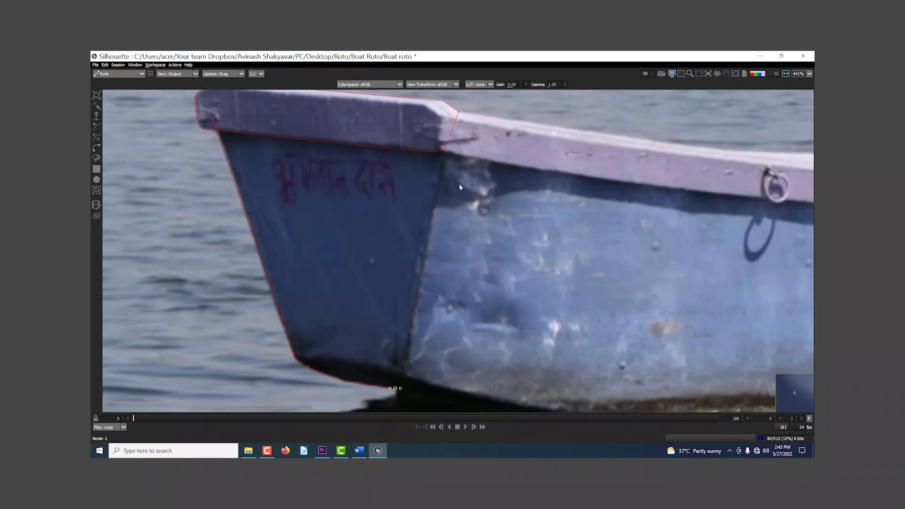
drag(452, 158, 454, 145)
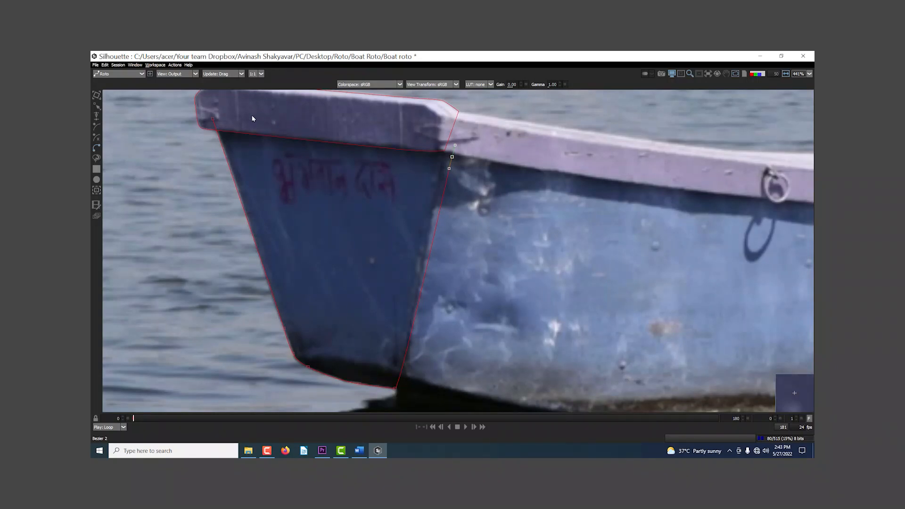
drag(212, 116, 202, 118)
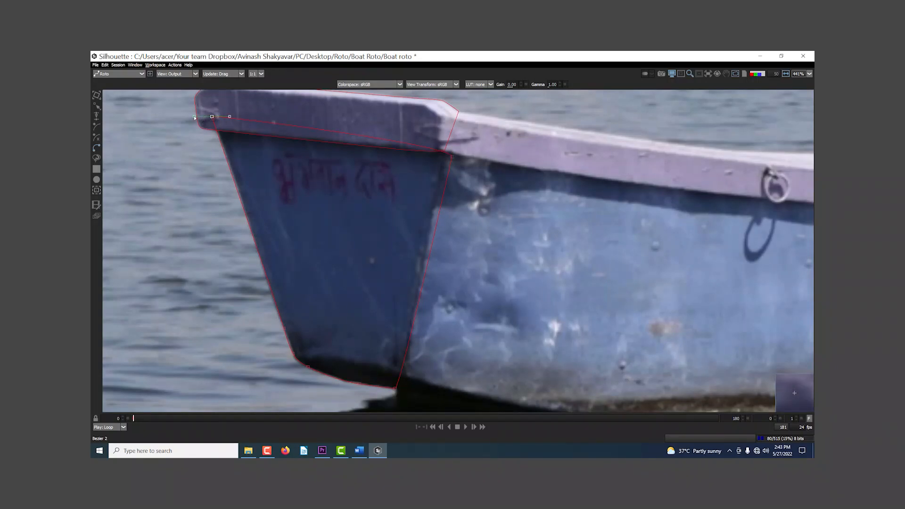
Step: Begin a third Bezier shape at the rim board's inner corner and trace the side hull's upper edge past the mooring ring
scroll(370, 258, down, 2)
drag(361, 242, 154, 214)
scroll(277, 223, down, 1)
scroll(300, 178, up, 3)
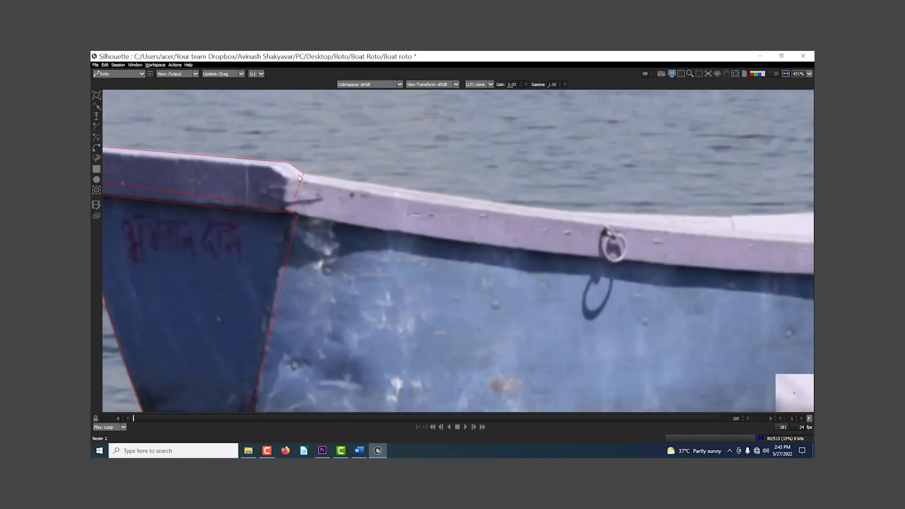
drag(281, 194, 196, 173)
scroll(201, 168, down, 2)
scroll(202, 166, up, 1)
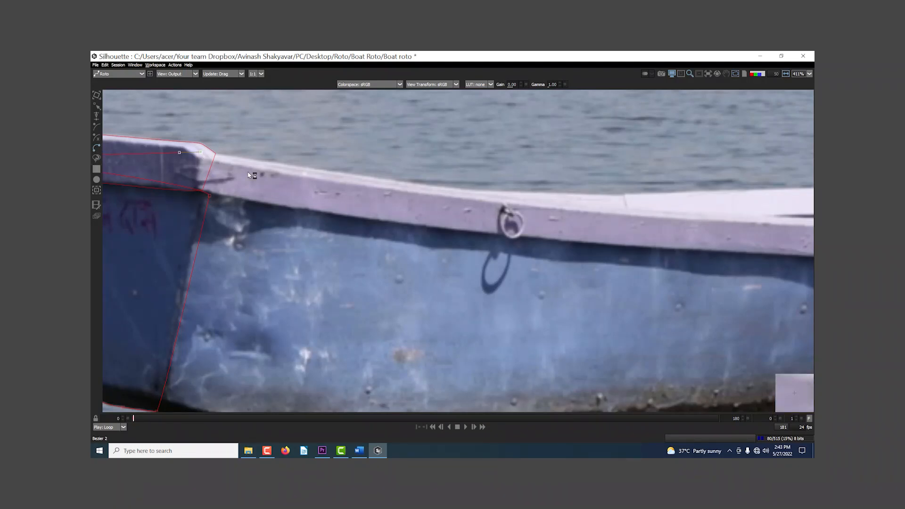
drag(188, 198, 349, 205)
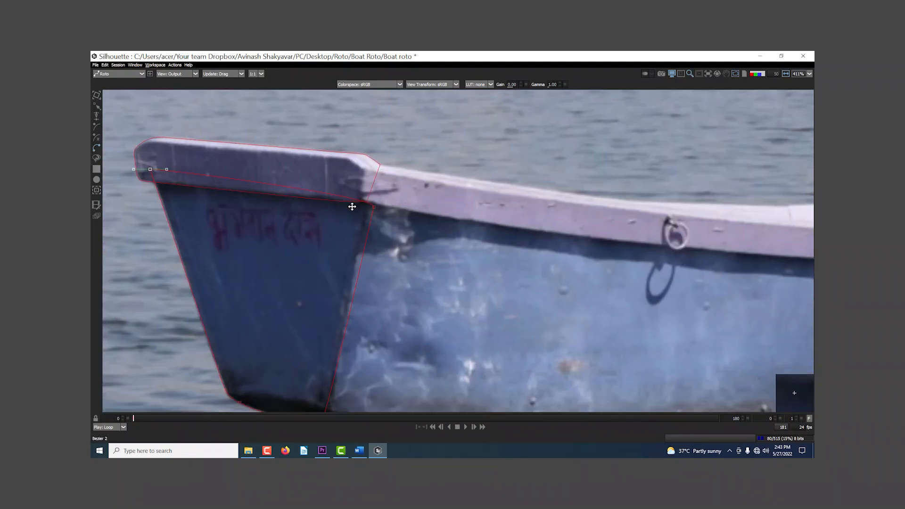
click(368, 163)
drag(569, 194, 614, 200)
scroll(437, 203, down, 1)
drag(724, 224, 502, 187)
scroll(566, 235, down, 4)
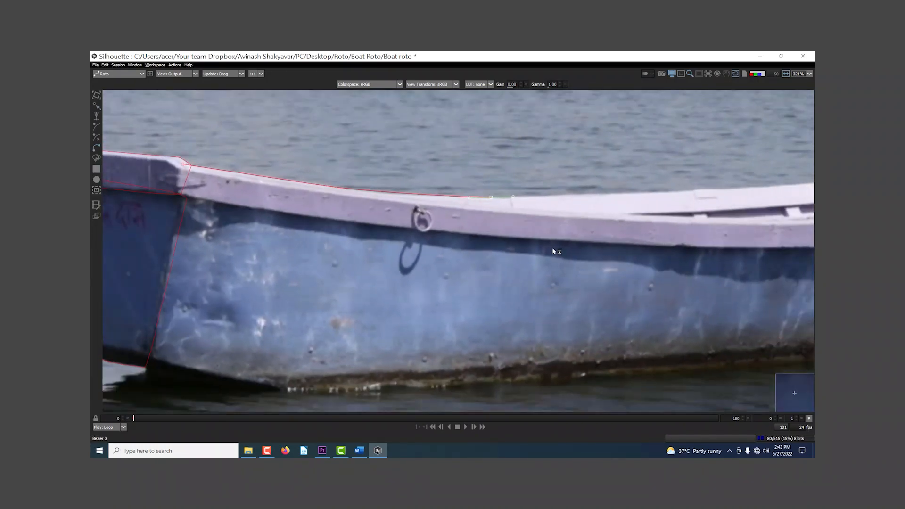
click(551, 180)
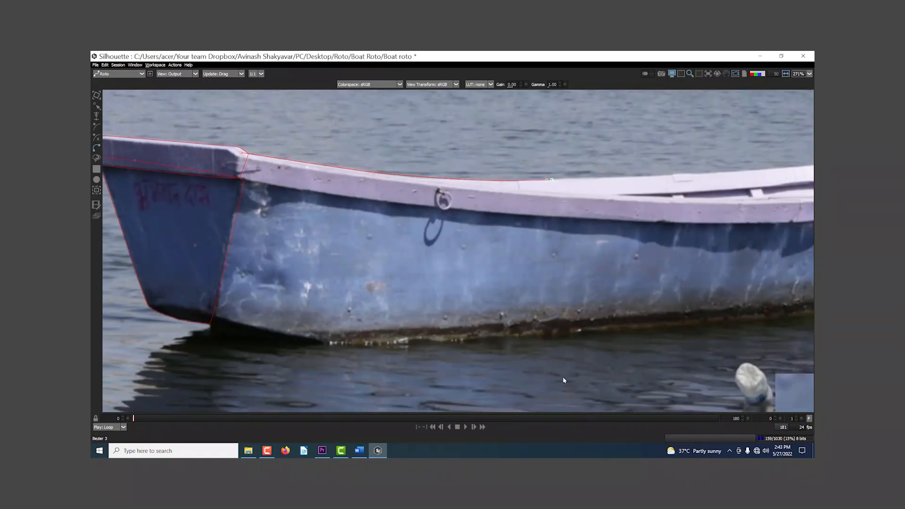
Step: Continue the side hull shape down to the waterline, back along the bottom to the end panel, and close it at the rim corner
drag(559, 338, 537, 345)
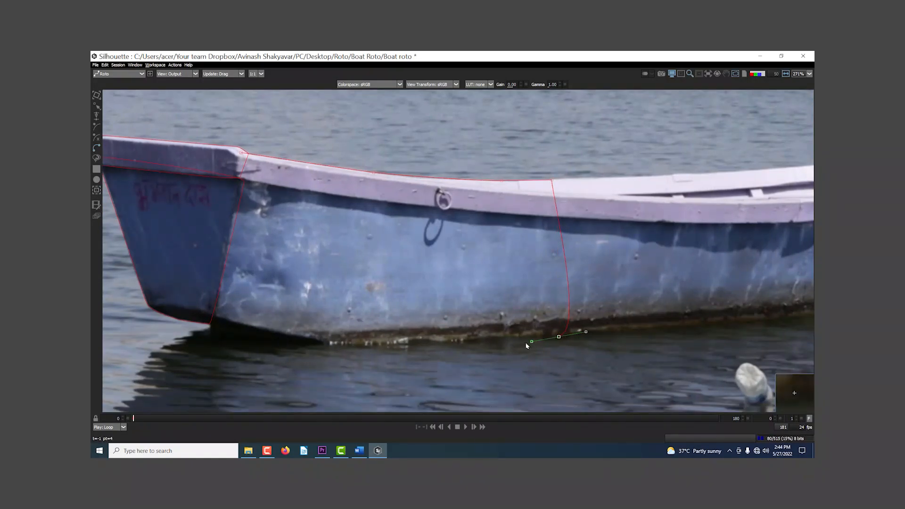
drag(384, 343, 373, 344)
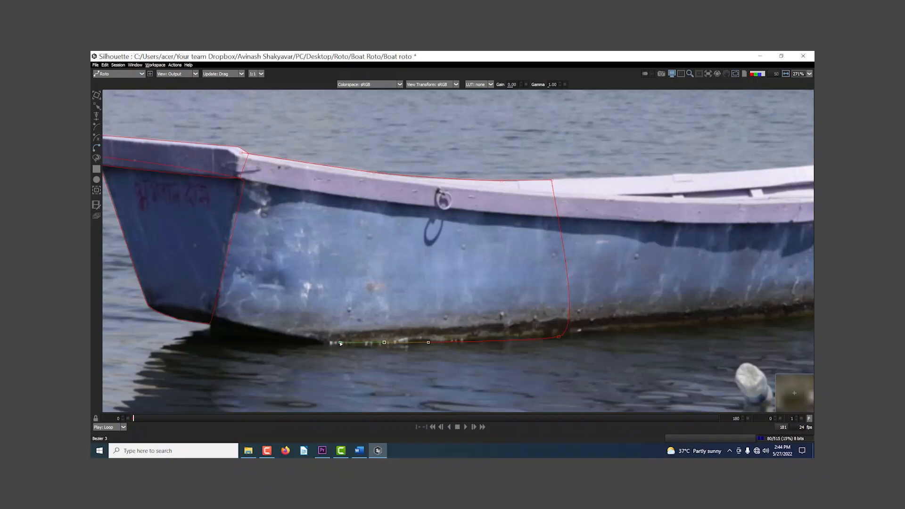
drag(340, 343, 339, 346)
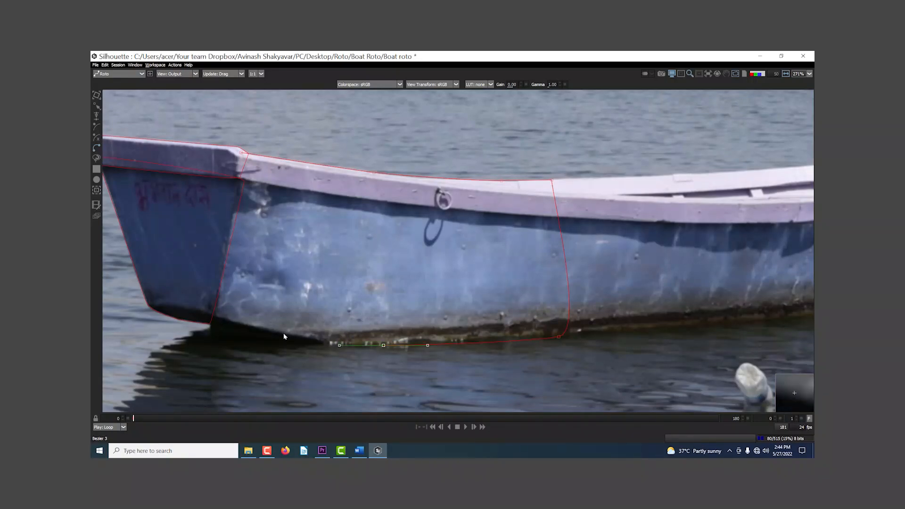
click(267, 338)
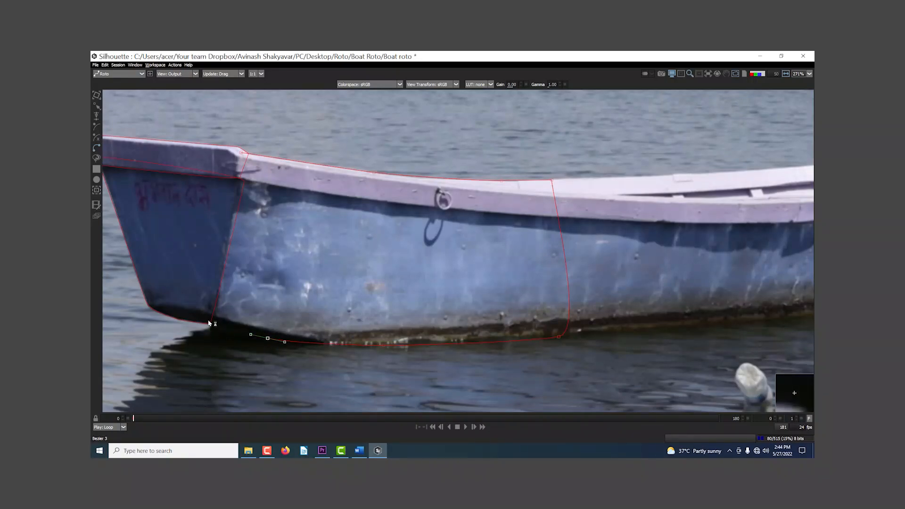
drag(206, 318, 205, 321)
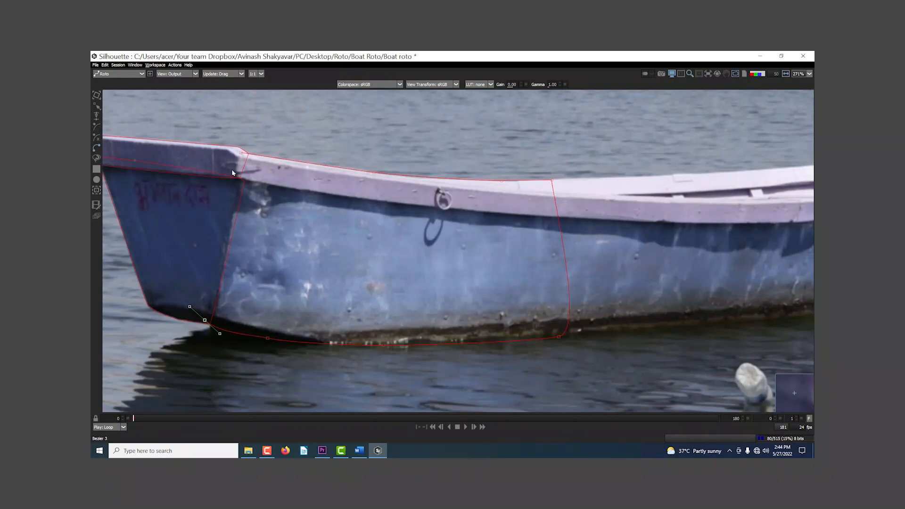
mouse_move(241, 155)
mouse_down()
mouse_move(262, 162)
mouse_move(225, 150)
mouse_up()
Step: Display the alpha matte to check which of the three boat shapes are filled
scroll(278, 212, down, 5)
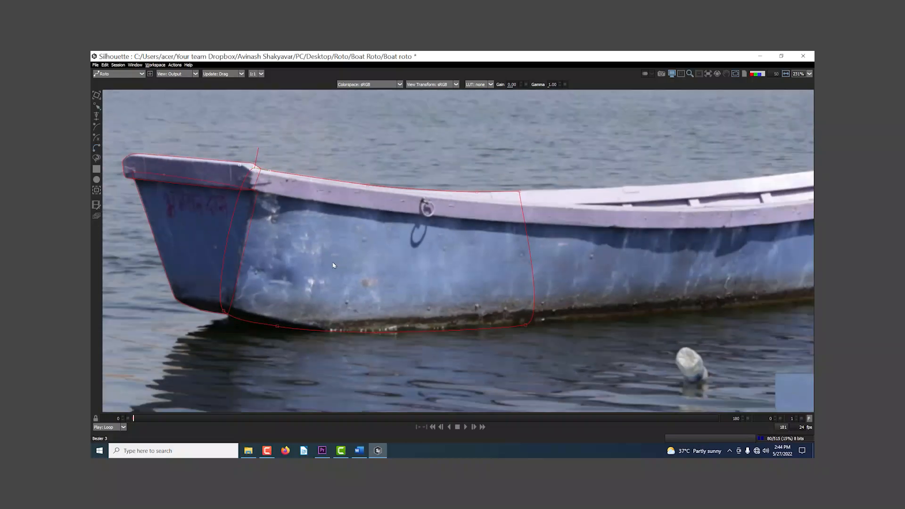
scroll(332, 266, up, 3)
key(a)
key(a)
key(a)
key(a)
key(a)
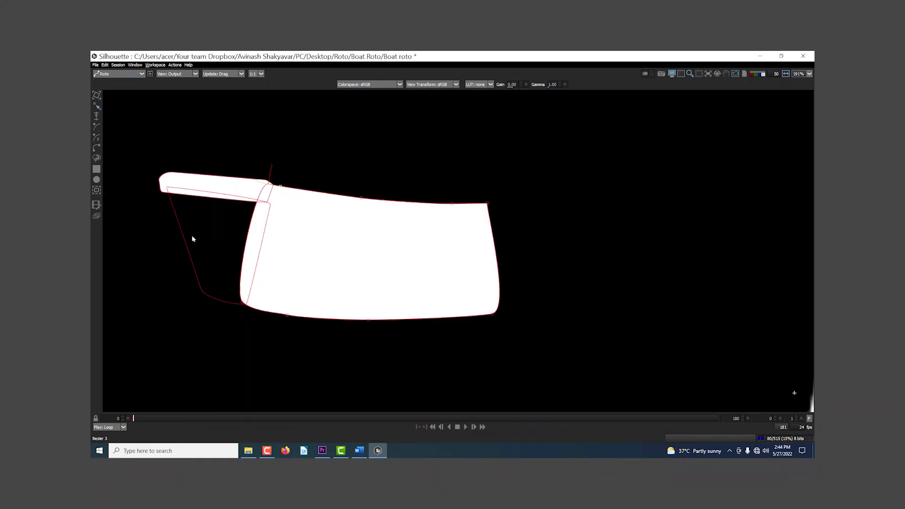
Step: Select the end panel shape and move its open start point down the outer edge, just below the rim board
scroll(168, 189, up, 5)
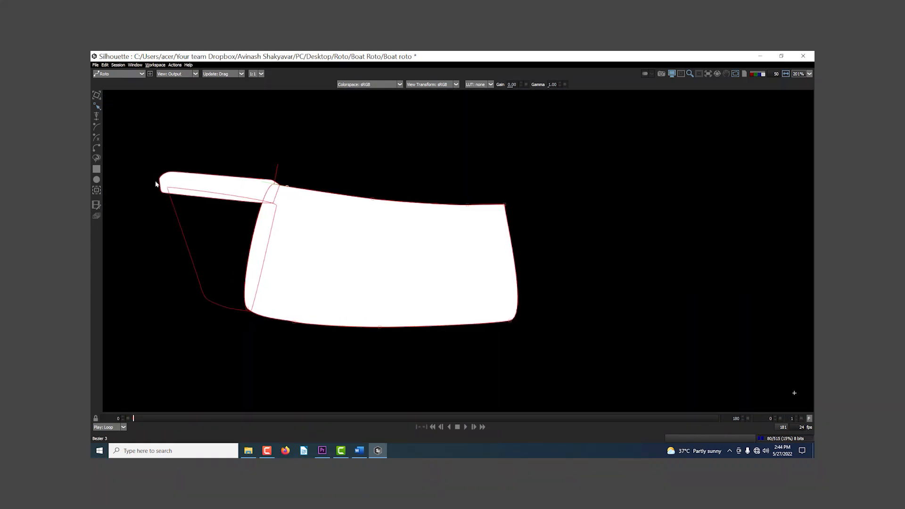
scroll(179, 197, up, 1)
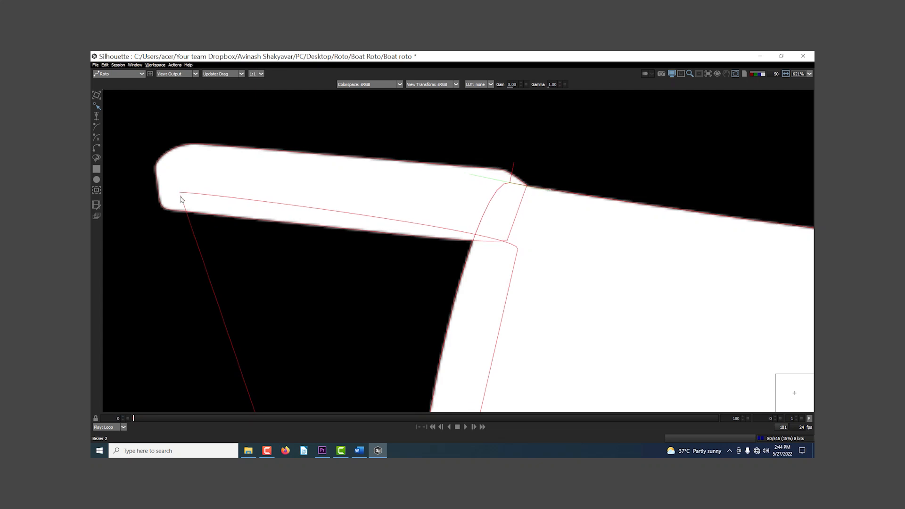
click(182, 199)
drag(183, 208, 191, 234)
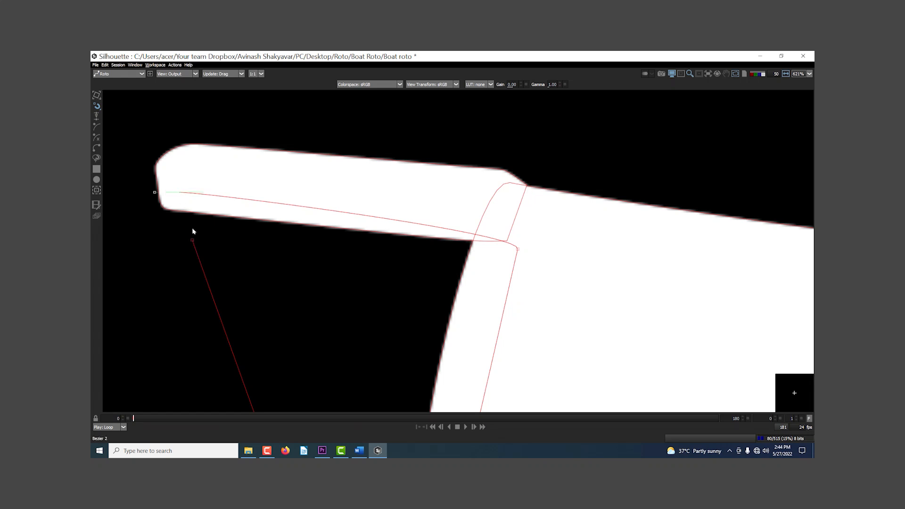
click(96, 95)
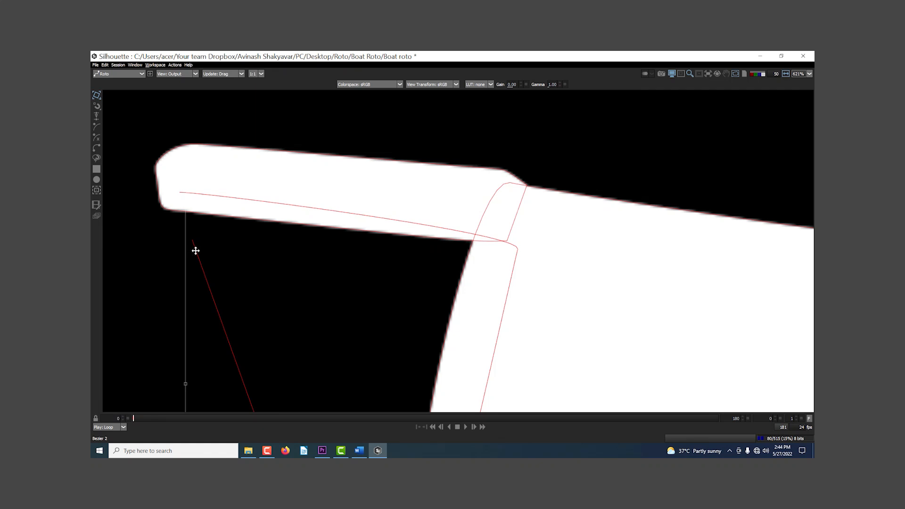
scroll(278, 158, down, 2)
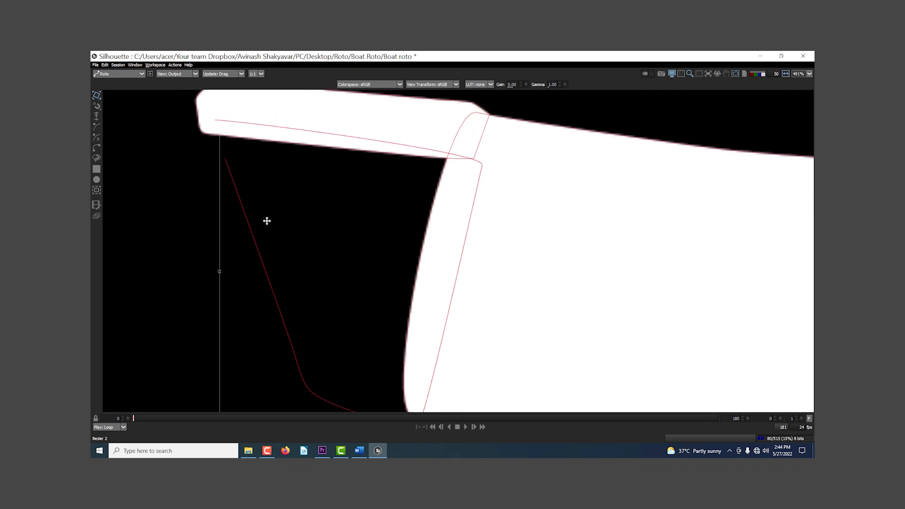
scroll(232, 193, up, 2)
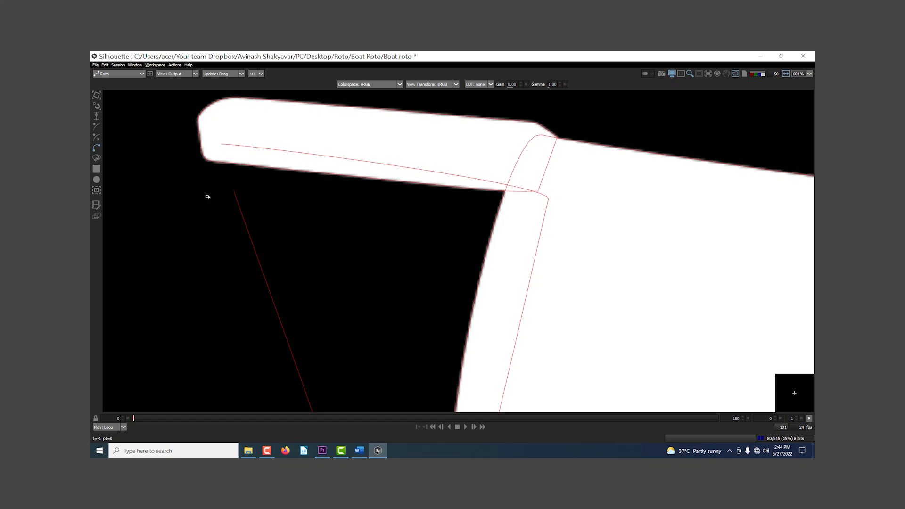
Step: Reshape the end panel outline by moving its start point up beside the other open end, and close the shape
click(96, 107)
drag(235, 193, 221, 153)
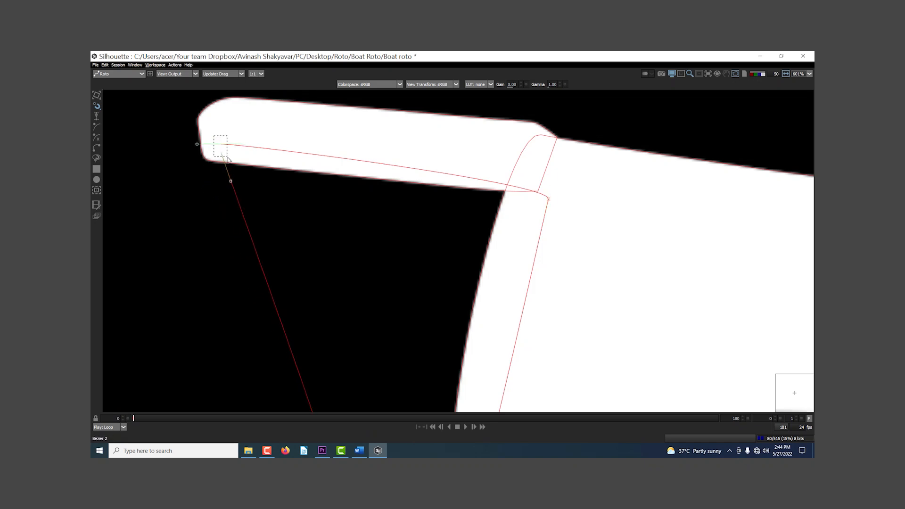
right_click(221, 154)
click(235, 189)
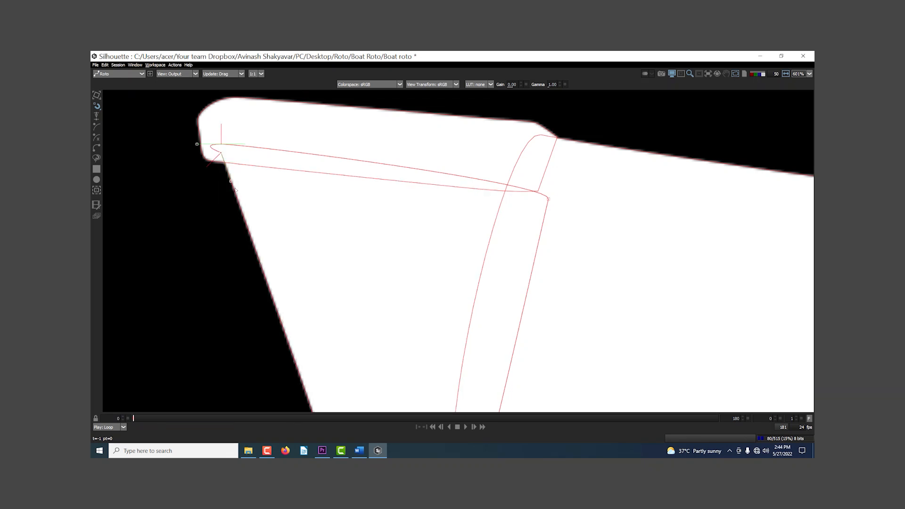
Step: Select the open end points of the end panel shape and close the shape with its start point below the rim board
scroll(210, 141, up, 3)
scroll(210, 140, up, 1)
drag(221, 147, 297, 252)
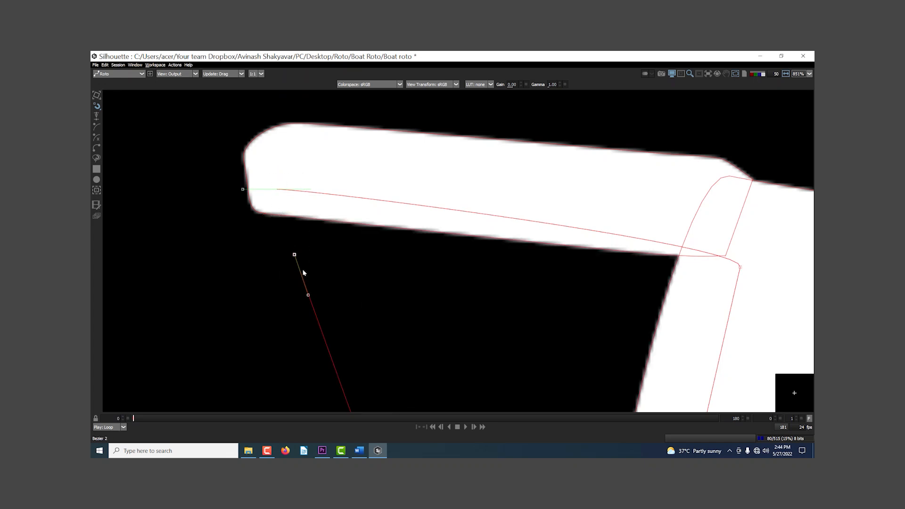
drag(264, 174, 322, 284)
right_click(294, 254)
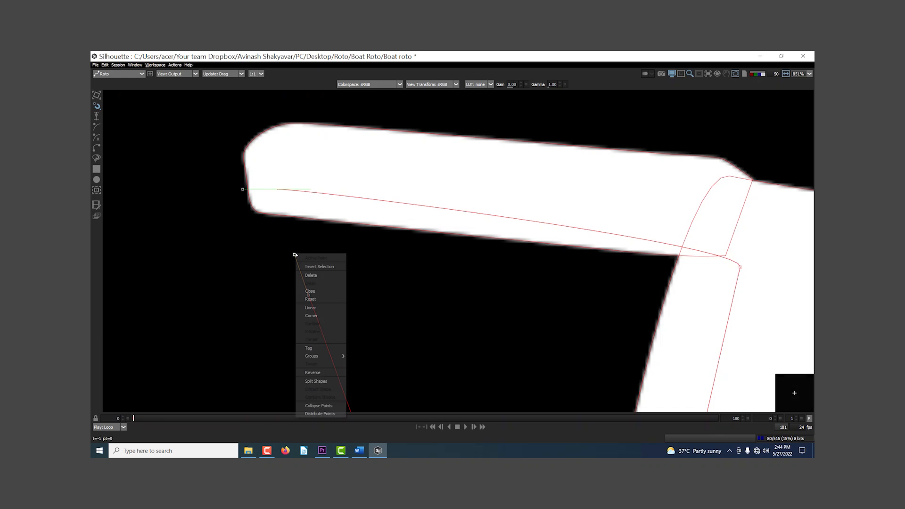
click(311, 292)
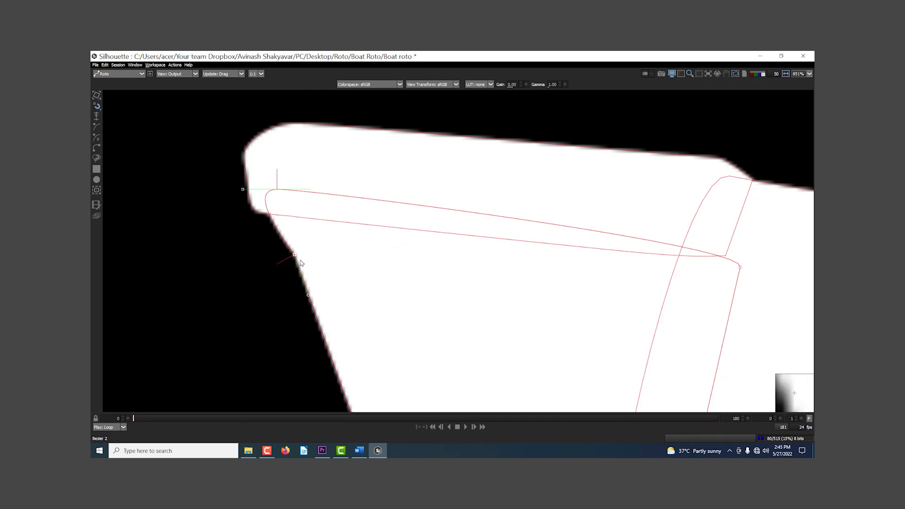
Step: Return to the colour image and adjust the end panel shape's two outer points and tangent to follow the panel's edge
key(a)
click(278, 189)
mouse_move(281, 191)
mouse_down()
mouse_move(309, 186)
mouse_move(297, 186)
mouse_up()
mouse_move(297, 257)
mouse_down()
mouse_move(306, 257)
mouse_move(303, 268)
mouse_move(299, 245)
mouse_move(303, 254)
mouse_move(289, 258)
mouse_up()
mouse_move(297, 300)
mouse_down()
mouse_move(319, 285)
mouse_move(327, 255)
mouse_move(302, 295)
mouse_up()
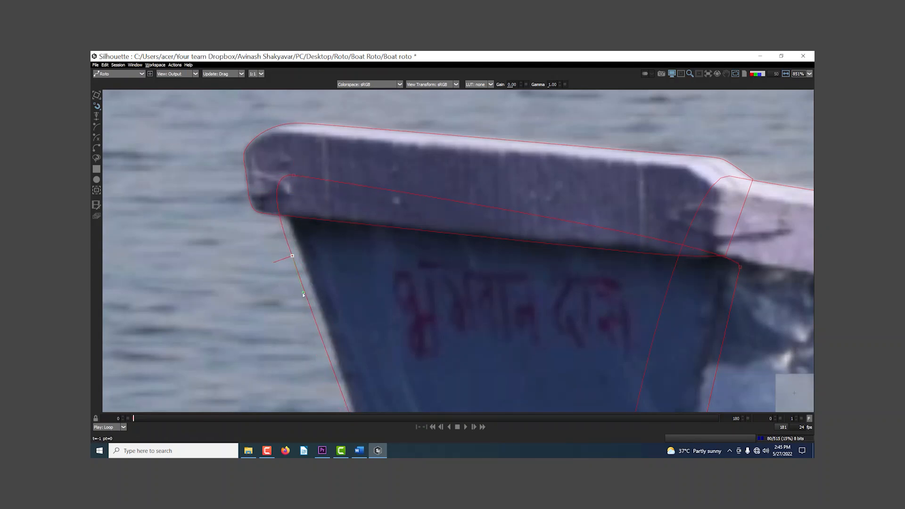
Step: Reset the outer-edge point just below the rim board and align its upper tangent handle with the panel's edge
right_click(293, 257)
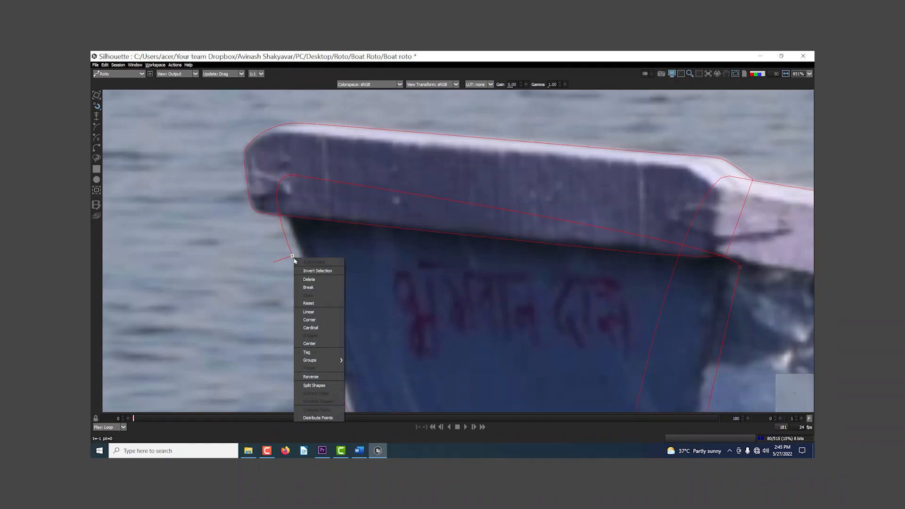
click(313, 303)
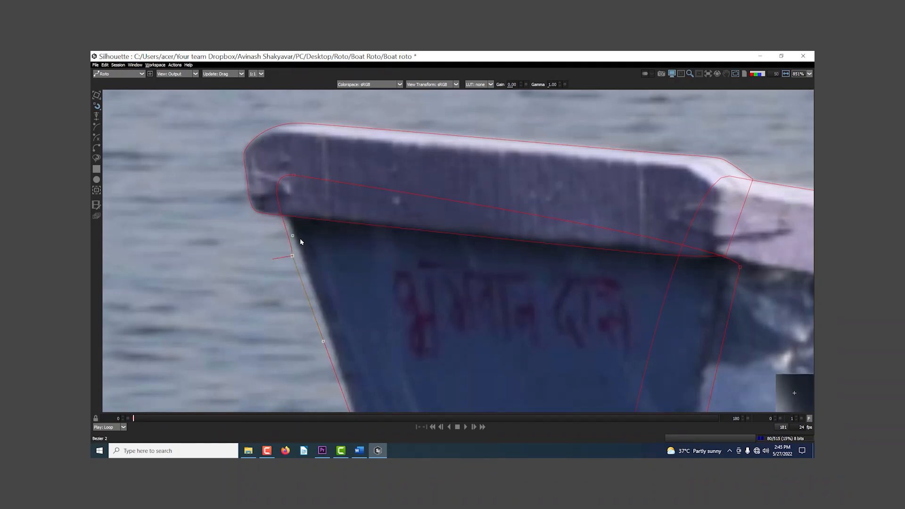
mouse_move(294, 235)
mouse_down()
mouse_move(281, 233)
mouse_move(289, 219)
mouse_up()
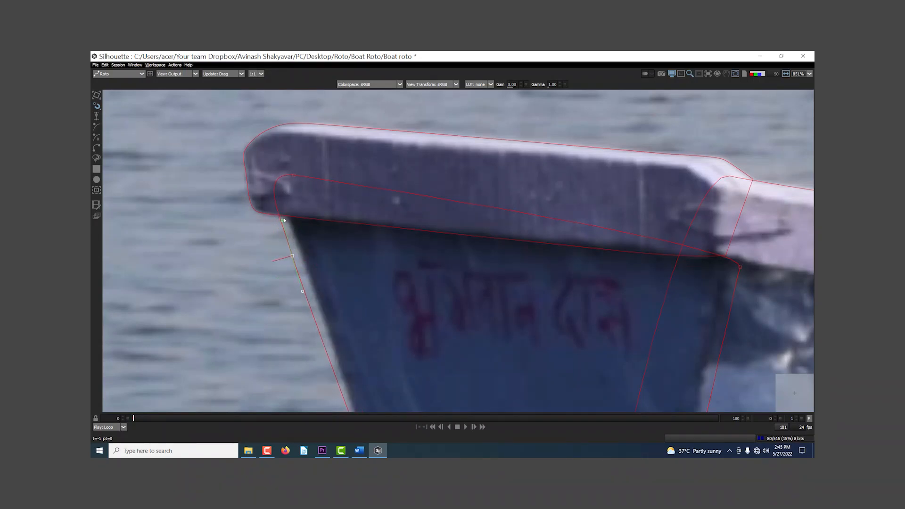
Step: Move the end panel's outer-edge point onto the panel's edge and lower the shape's upper outer corner within the rim board
drag(293, 256, 299, 254)
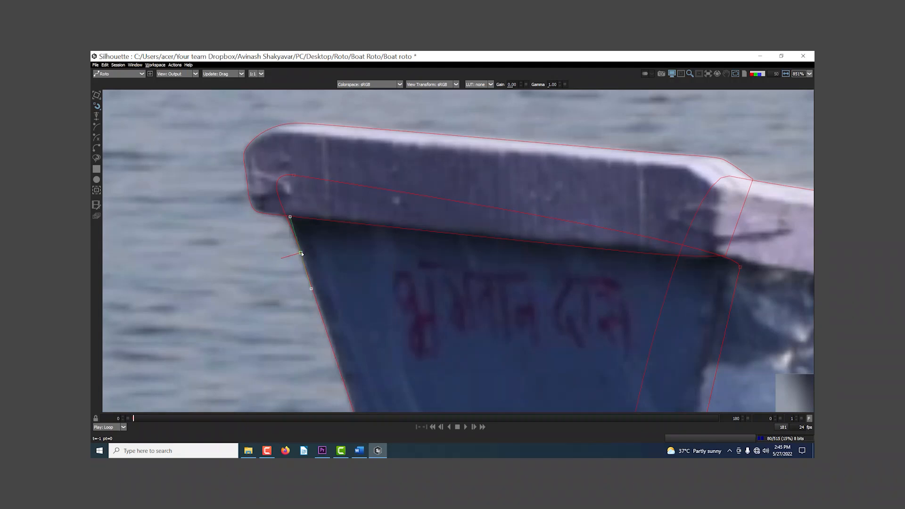
scroll(403, 276, down, 1)
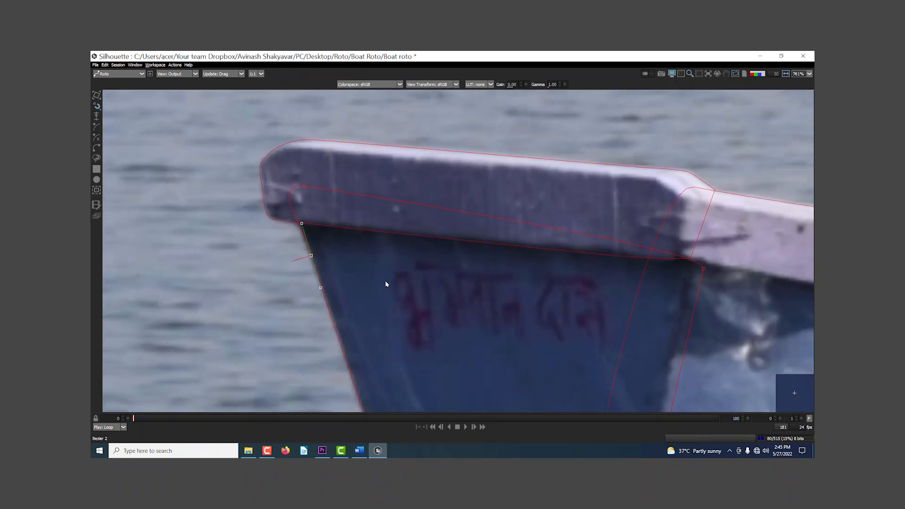
scroll(383, 284, down, 4)
drag(505, 304, 386, 165)
drag(278, 211, 375, 355)
scroll(375, 356, up, 1)
drag(305, 221, 316, 239)
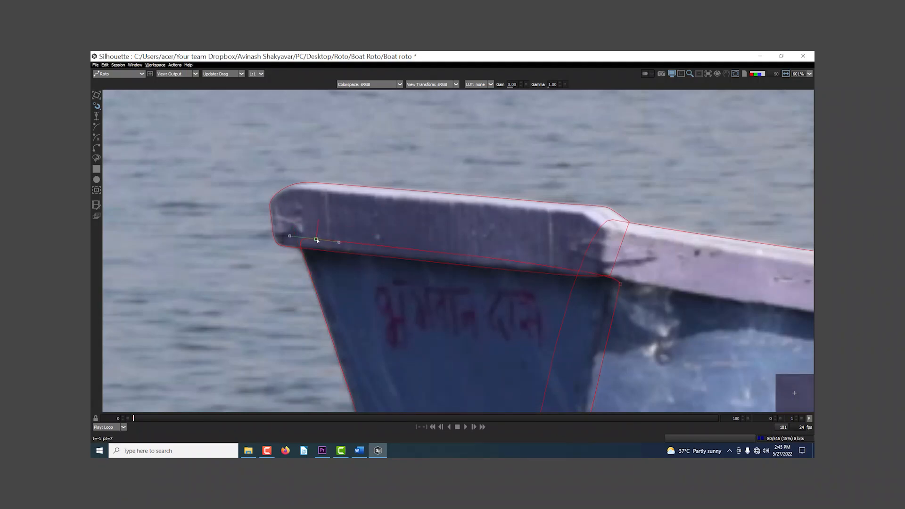
Step: Select the hull side shape's lower corner point beside the end panel and align its tangent handle with the waterline
scroll(416, 283, down, 5)
drag(416, 248, 274, 94)
scroll(376, 202, down, 1)
scroll(340, 309, up, 5)
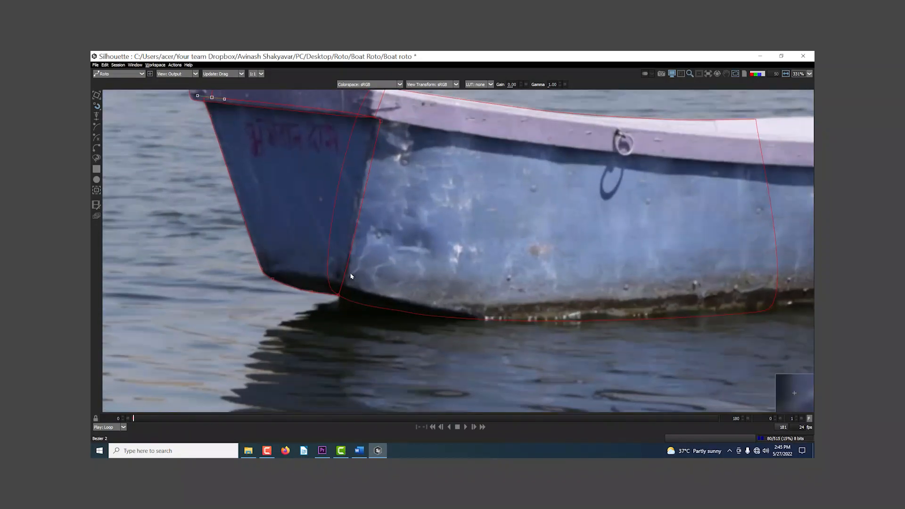
scroll(339, 311, up, 2)
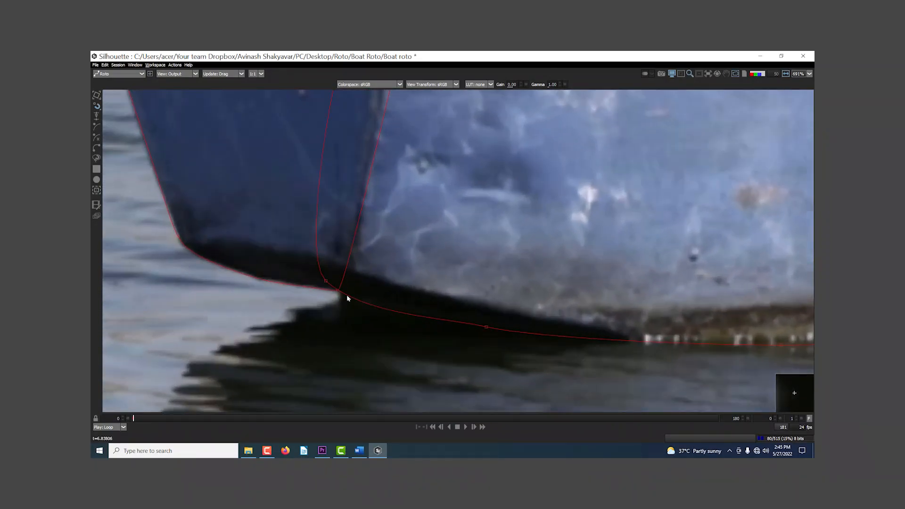
click(326, 281)
drag(364, 316, 372, 297)
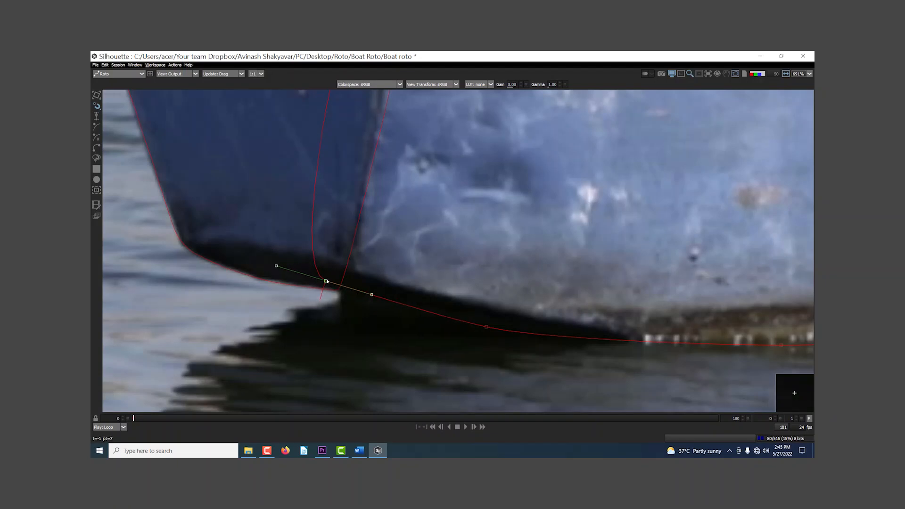
Step: Raise the viewer gamma to 4.00 and shift the hull side shape's lower corner point toward the panel seam
scroll(343, 303, up, 2)
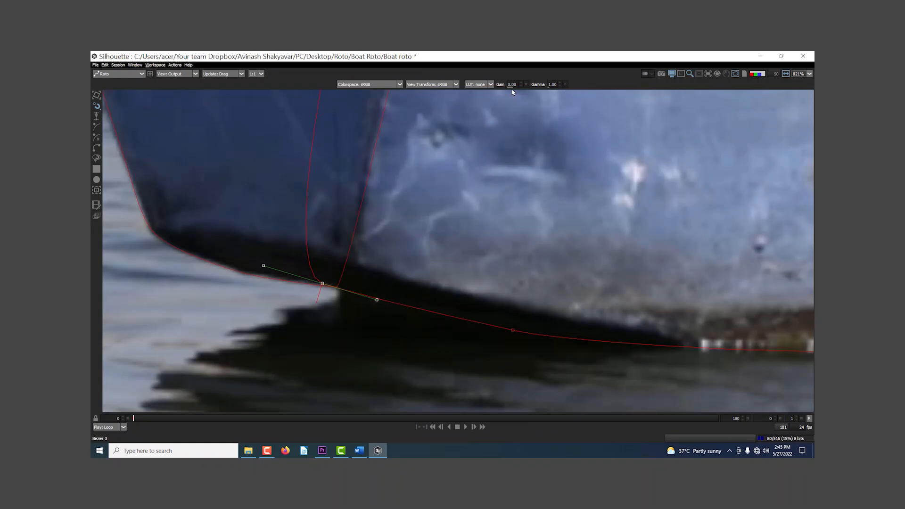
click(560, 84)
click(560, 83)
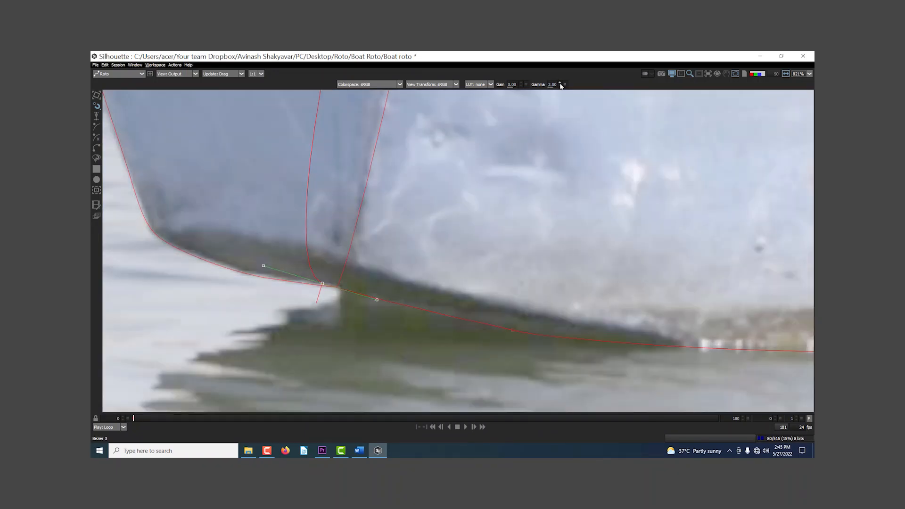
click(560, 83)
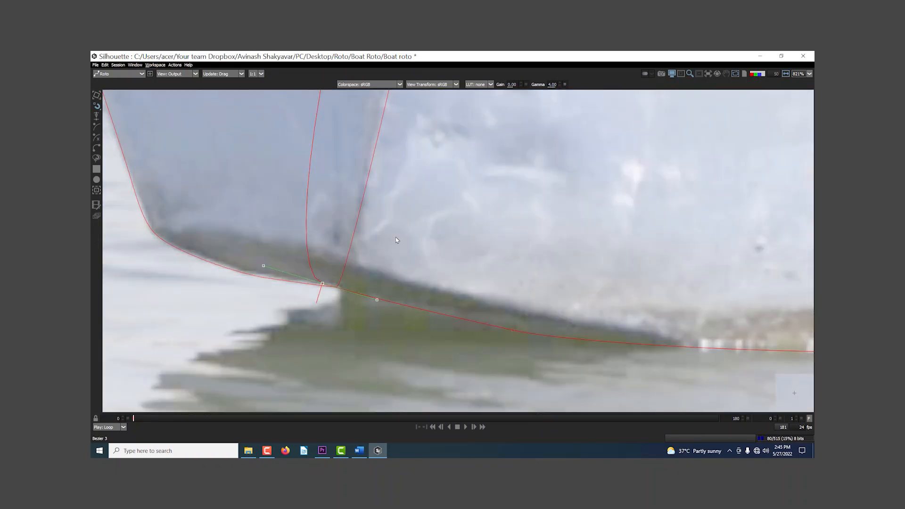
scroll(378, 295, down, 1)
drag(327, 286, 334, 286)
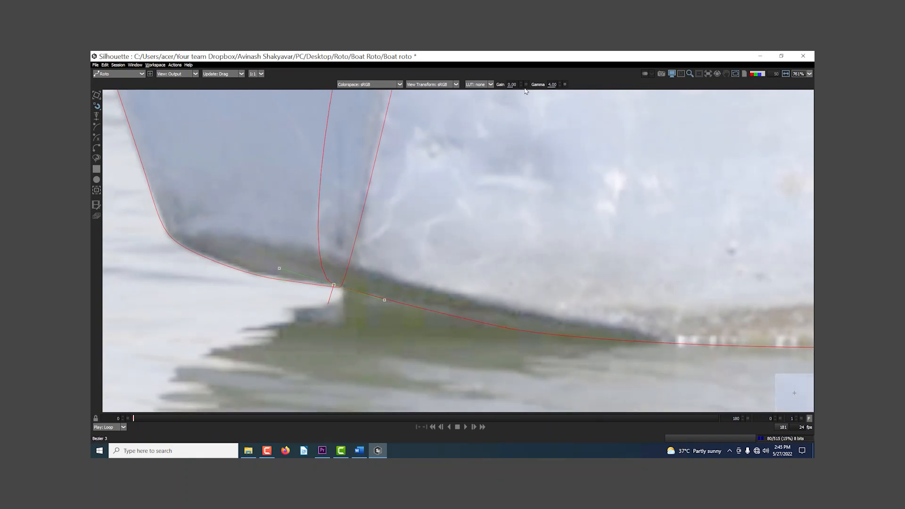
Step: Reset gamma to 1.00 and try a viewer gain of 3.00 on the dark waterline before returning gain to 0.00
click(564, 85)
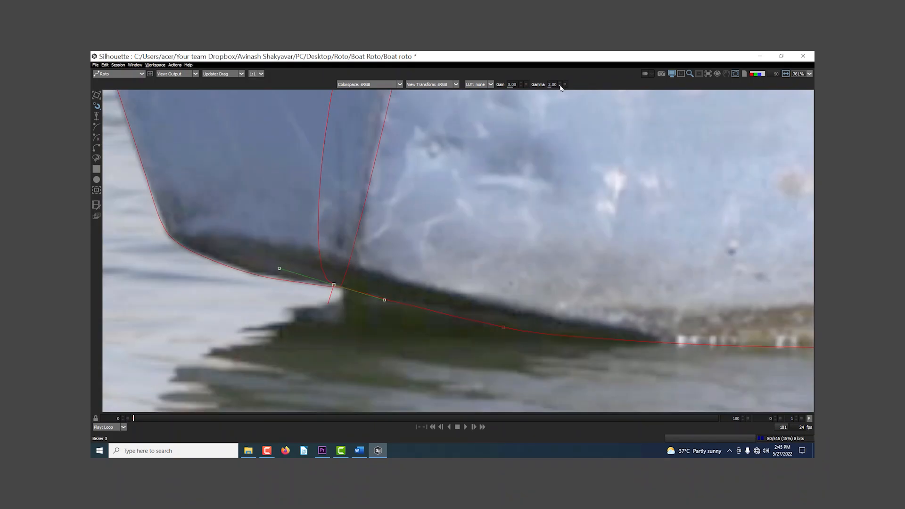
click(522, 85)
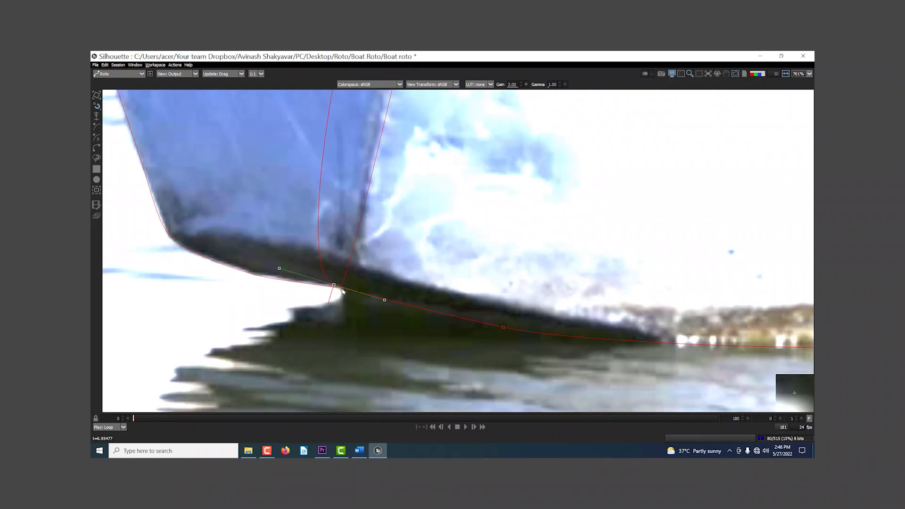
click(521, 86)
click(521, 86)
click(520, 86)
click(521, 83)
click(521, 86)
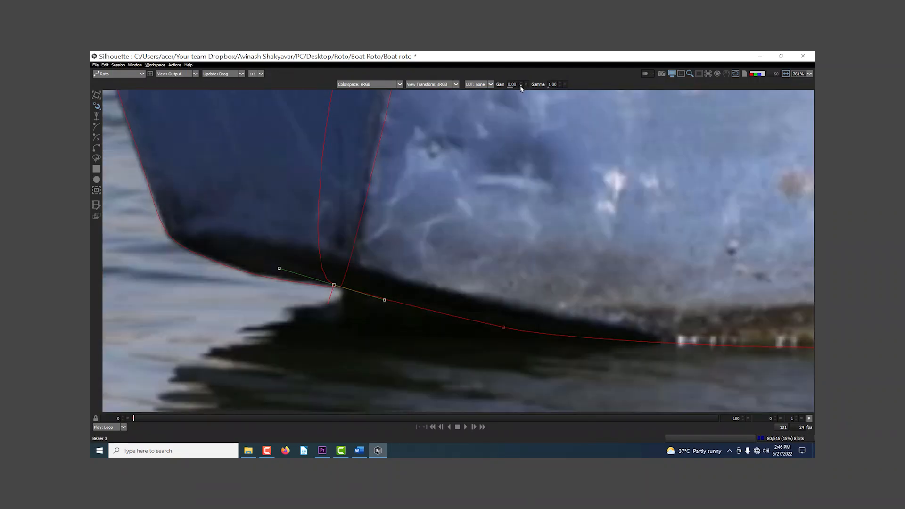
Step: Nudge the hull side shape's lower corner point onto the waterline with gamma at 3.00, and restore gamma to 1.00
click(560, 84)
click(560, 83)
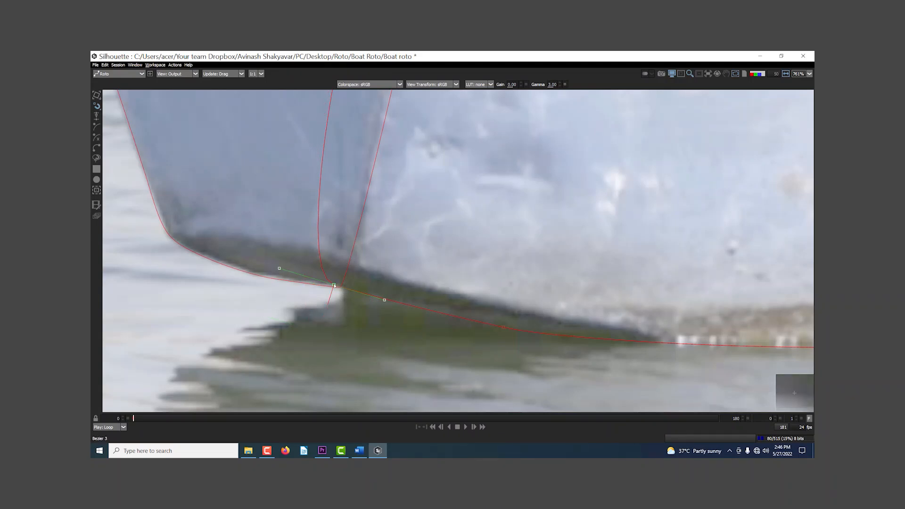
mouse_move(333, 285)
mouse_down()
mouse_move(365, 221)
mouse_move(334, 287)
mouse_up()
scroll(333, 284, down, 5)
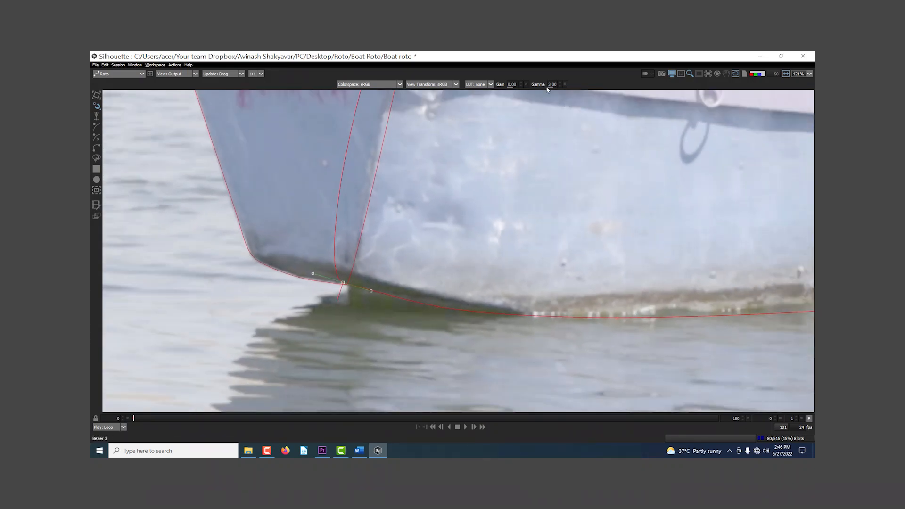
click(560, 86)
click(560, 86)
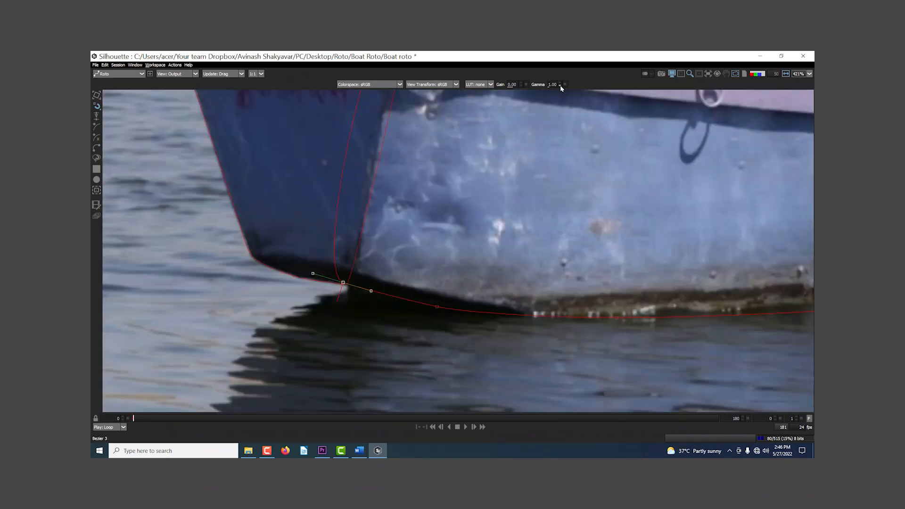
Step: Switch from magnetic reshaping to the standard Reshape tool for the middle section of the hull
scroll(488, 217, down, 8)
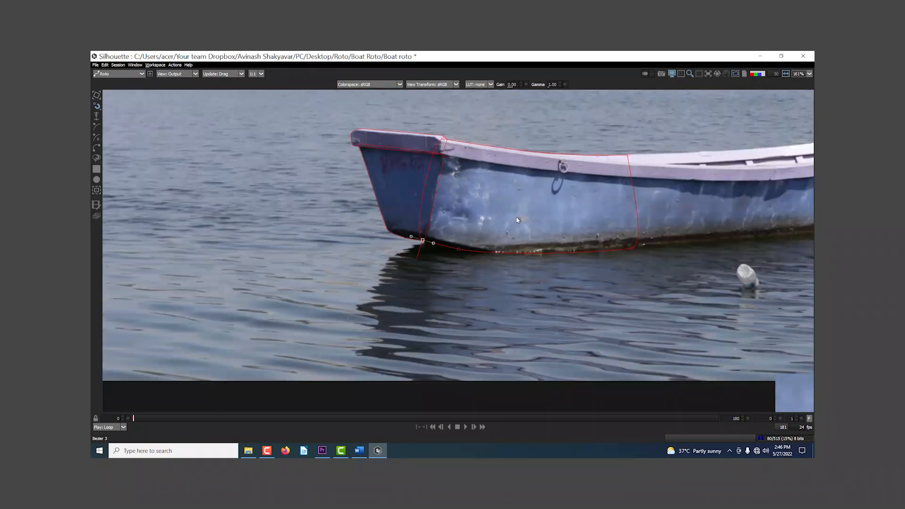
scroll(350, 258, up, 4)
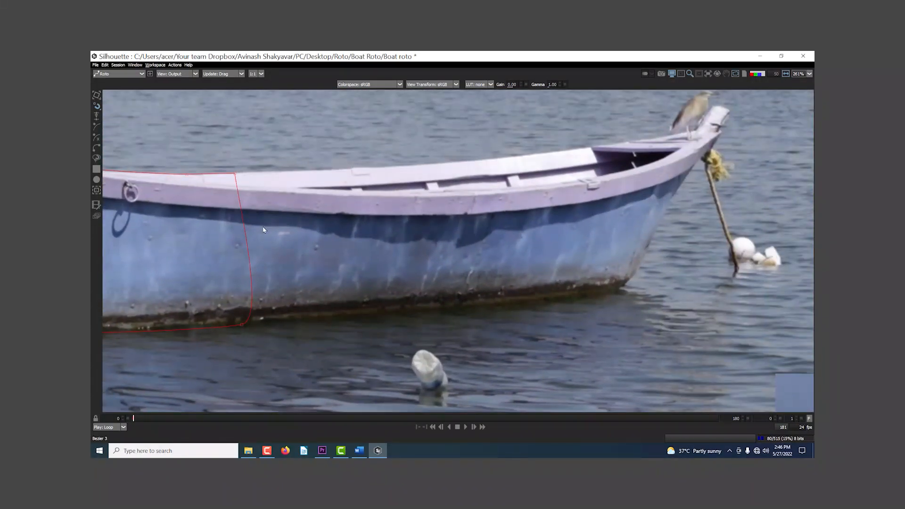
drag(227, 194, 260, 187)
click(96, 108)
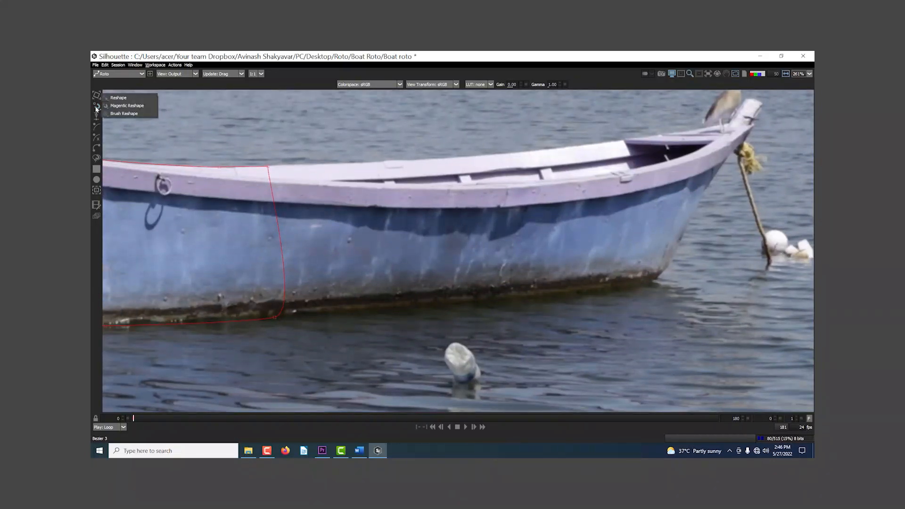
click(125, 99)
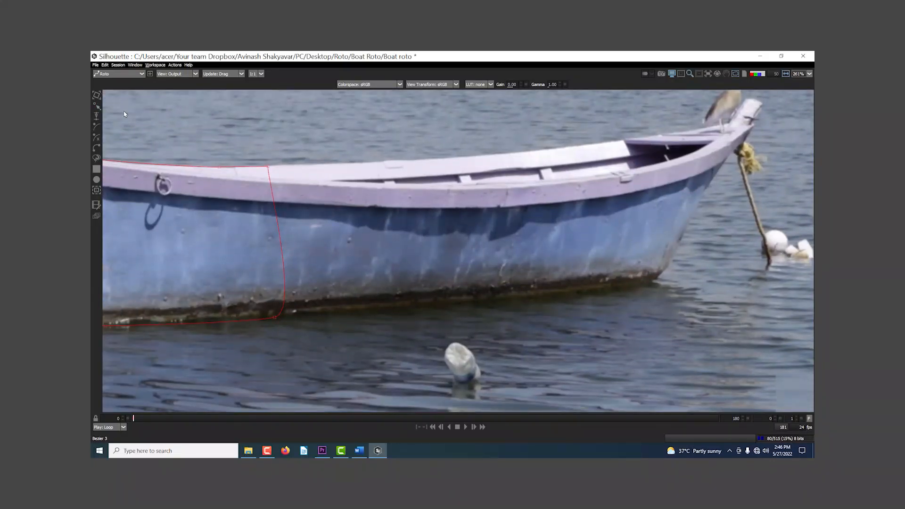
Step: Start a Bezier shape for the middle hull section, slightly overlapping the first section, with points along the far rim's top edge
drag(304, 265, 362, 265)
scroll(314, 259, up, 2)
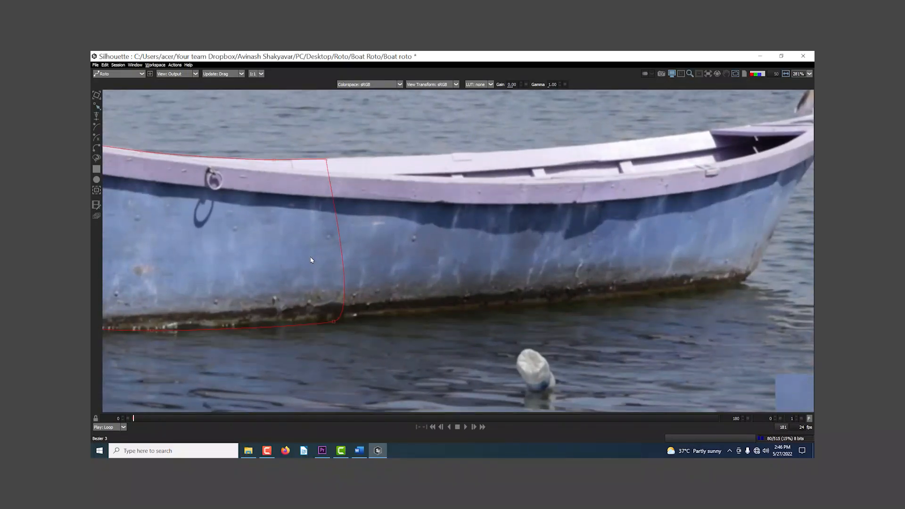
drag(299, 258, 317, 258)
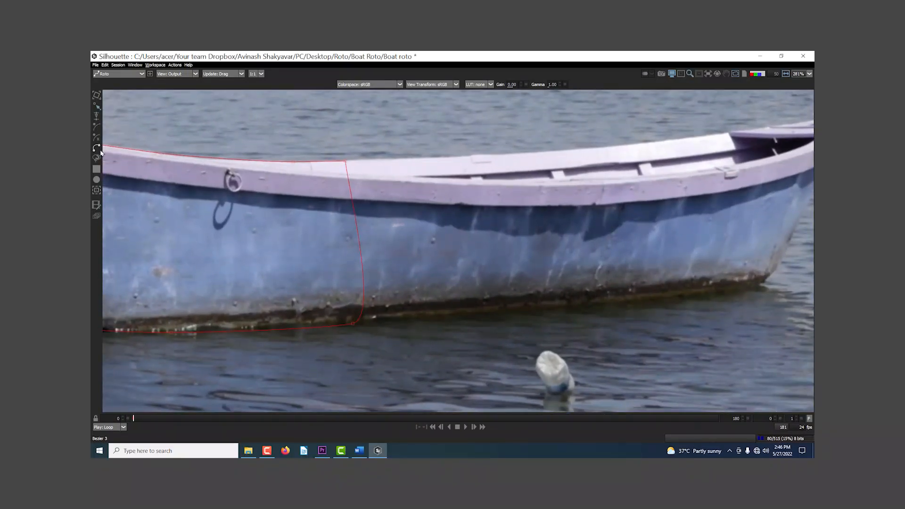
scroll(334, 171, up, 4)
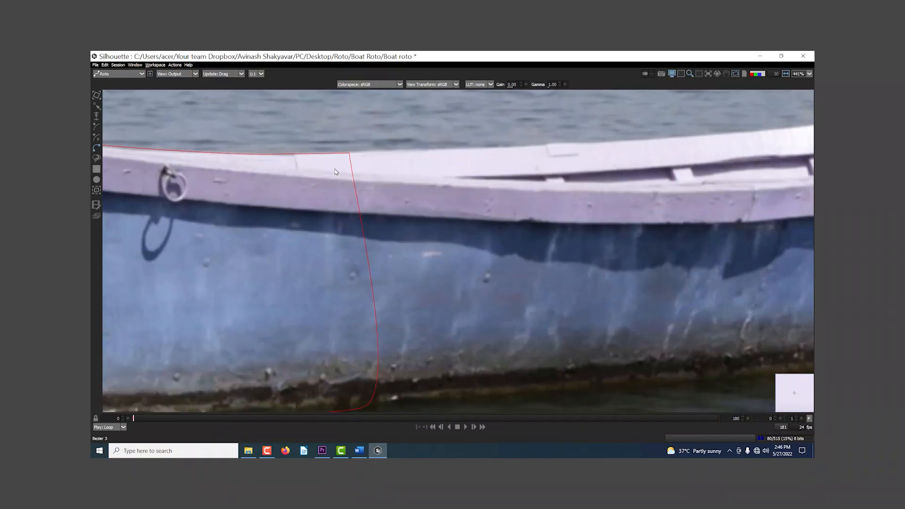
scroll(335, 171, up, 1)
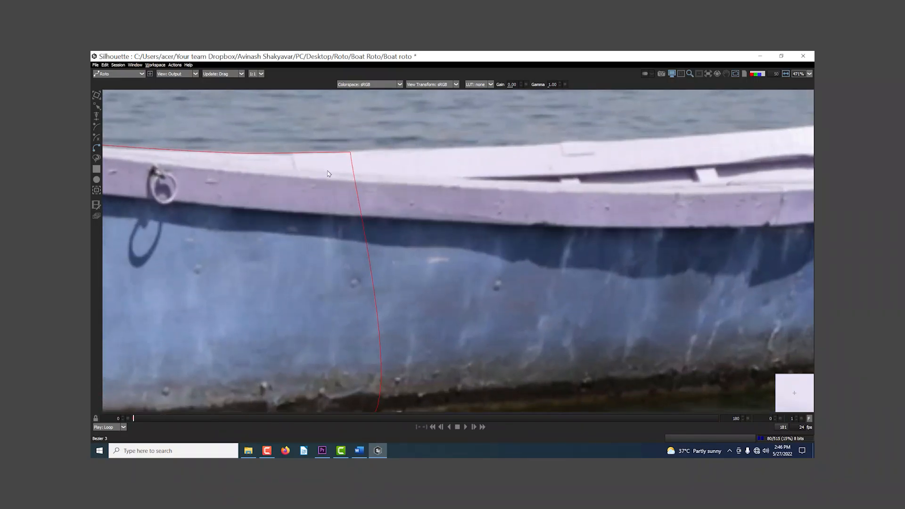
drag(329, 173, 297, 172)
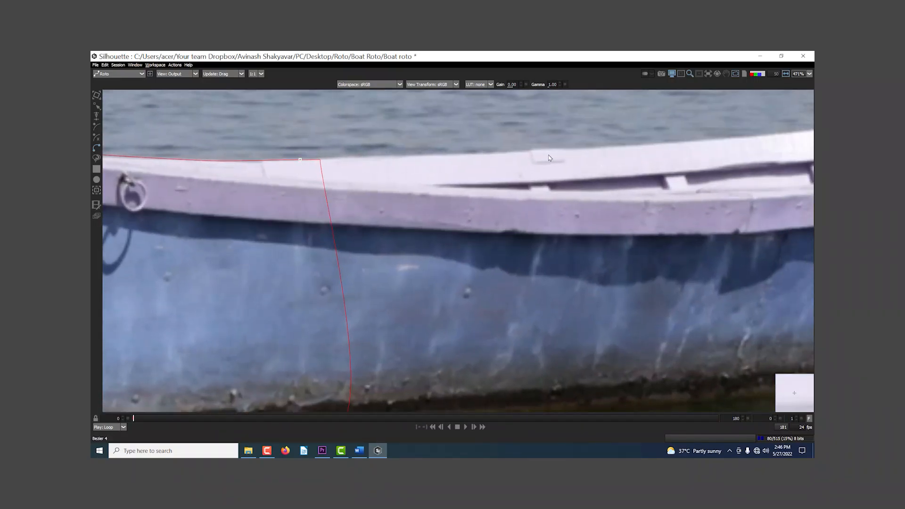
click(527, 150)
click(606, 145)
drag(606, 145, 621, 147)
Step: Continue the middle section outline along the far rim's top edge to the end of the white side board near the bow
drag(573, 217, 422, 300)
drag(650, 215, 732, 210)
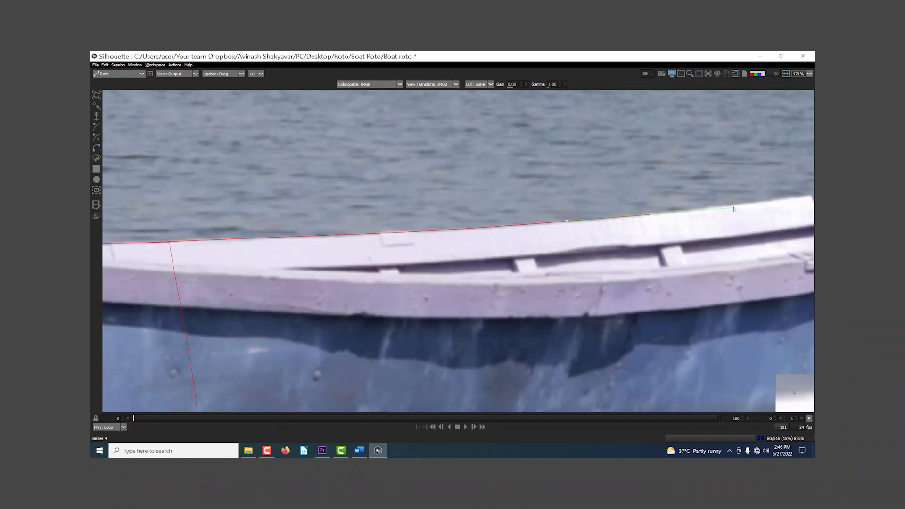
scroll(540, 230, down, 1)
drag(728, 260, 592, 236)
drag(621, 169, 621, 170)
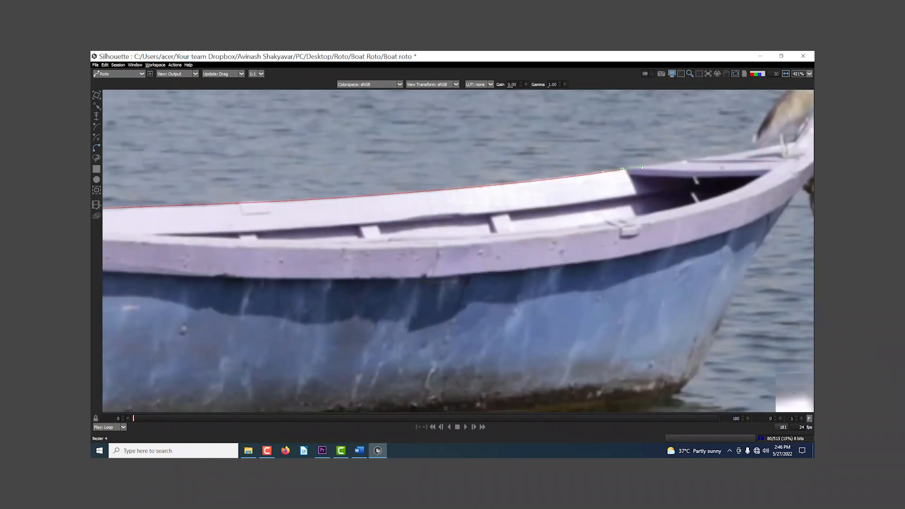
Step: Carry the middle section outline down across the hull and back along the waterline, and close the shape at its start point
scroll(653, 289, down, 1)
drag(642, 354, 696, 198)
drag(692, 230, 686, 232)
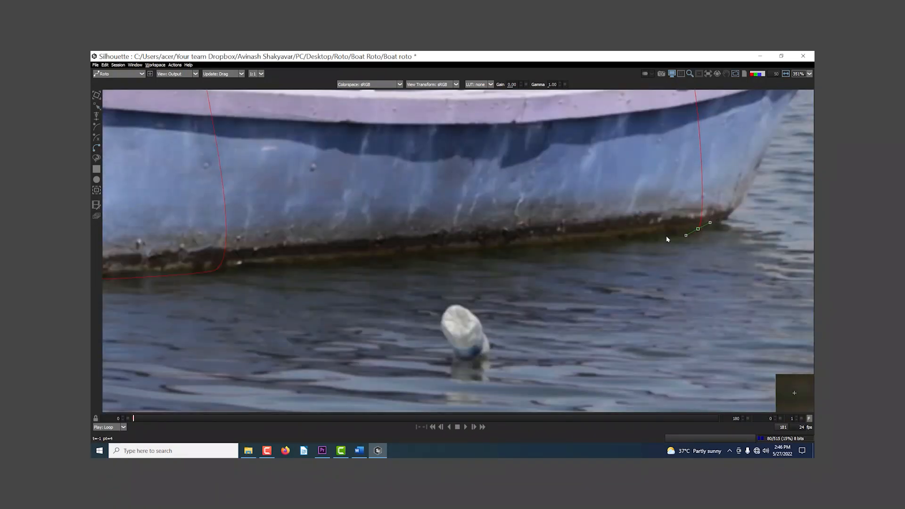
drag(330, 263, 312, 262)
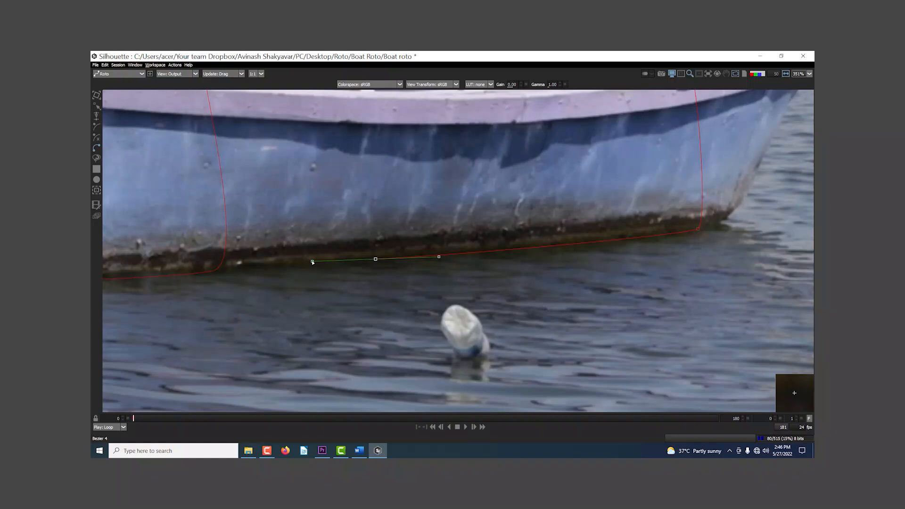
ctrl+click(175, 273)
drag(243, 296, 410, 424)
scroll(337, 302, down, 1)
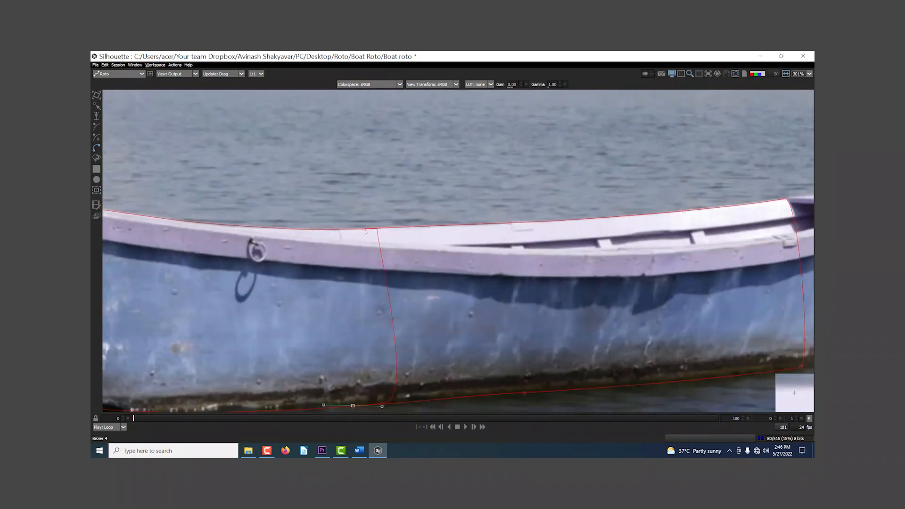
scroll(325, 266, down, 5)
key(a)
key(a)
key(a)
Step: Start a Bezier shape for the bow section, slightly overlapping the middle section, with points along the far rim's top edge to the prow post
scroll(559, 267, up, 1)
drag(559, 267, 428, 268)
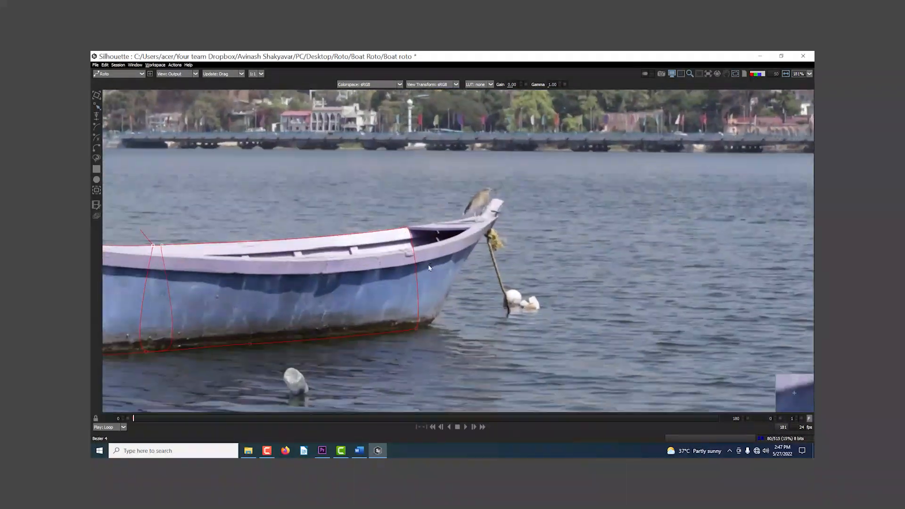
scroll(429, 268, up, 3)
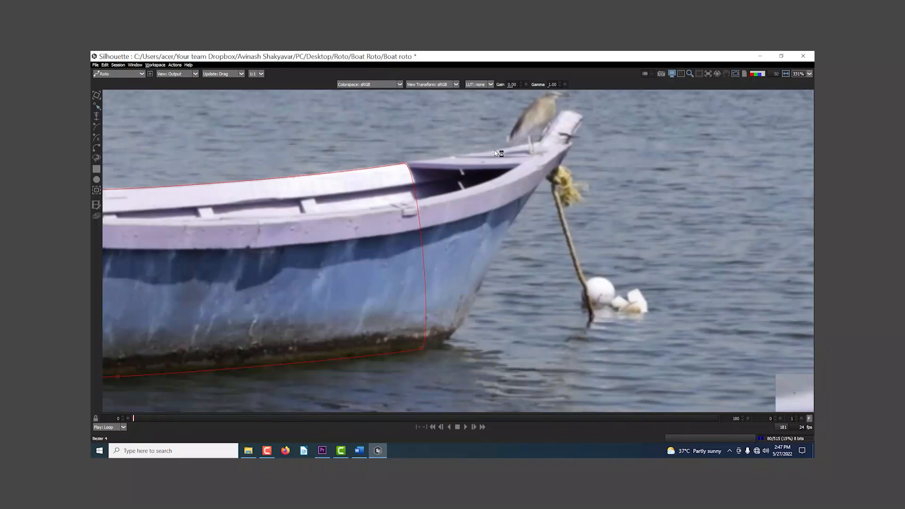
drag(439, 260, 497, 274)
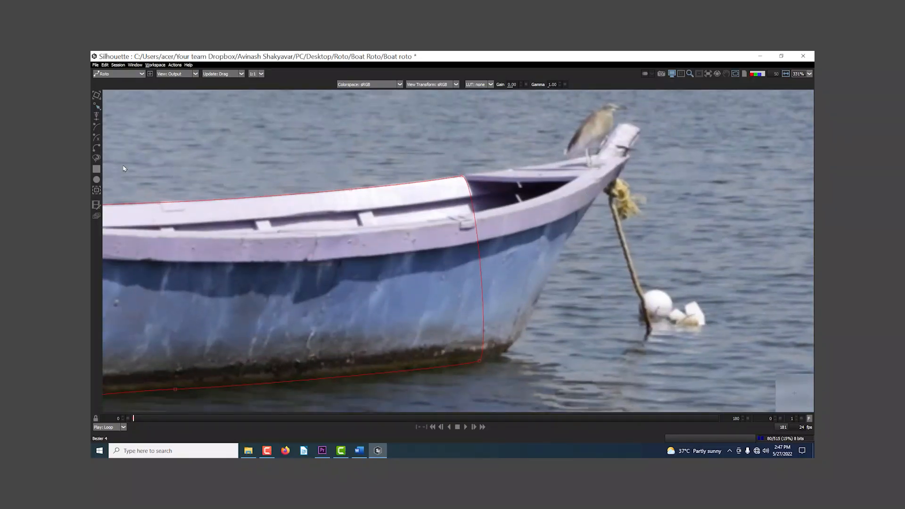
drag(443, 221, 363, 237)
scroll(365, 207, up, 2)
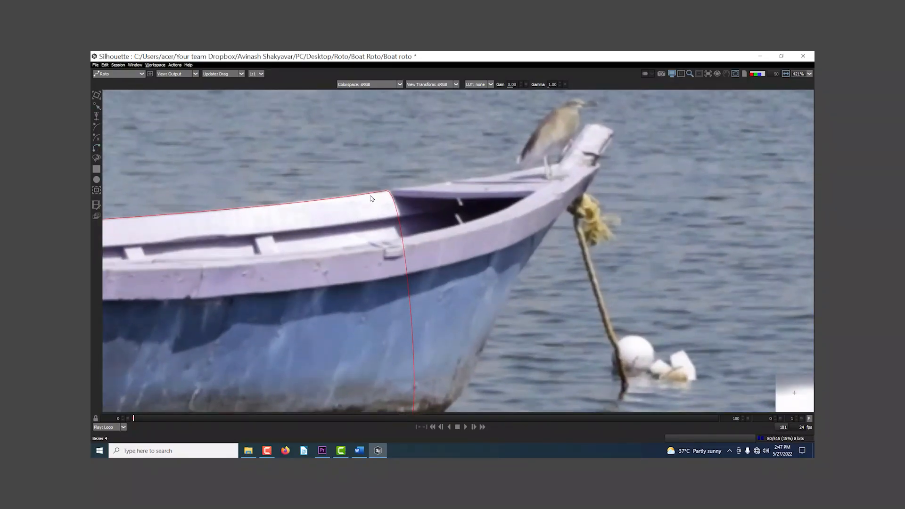
click(387, 190)
click(457, 179)
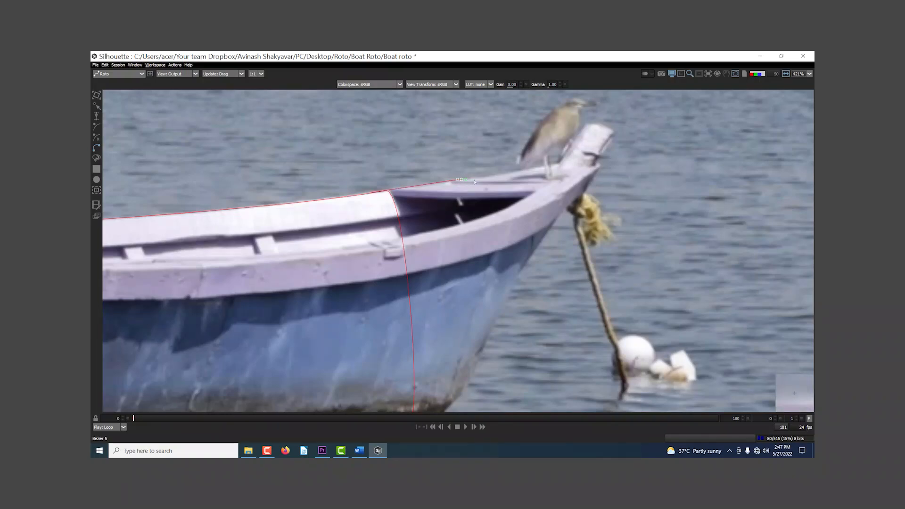
click(501, 174)
click(556, 165)
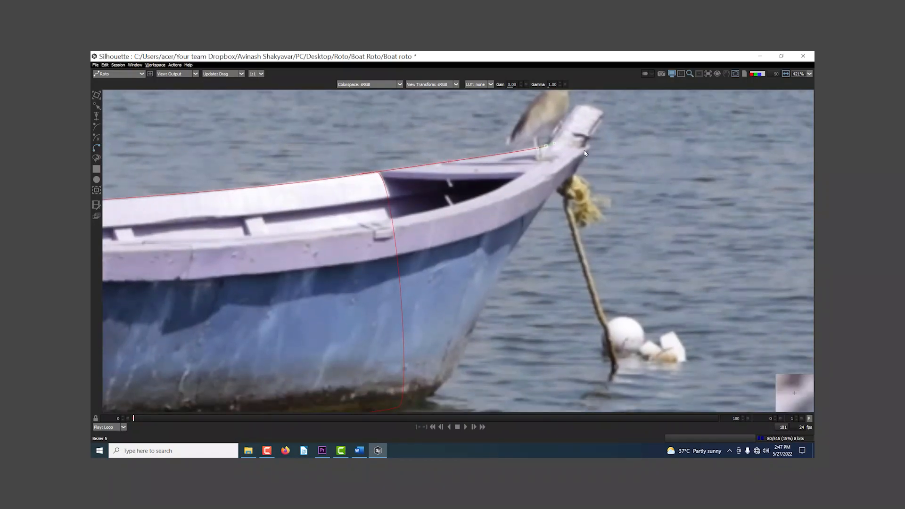
Step: Carry the bow section outline across the rim, down the hull's front edge to the waterline and back toward the middle section
click(584, 149)
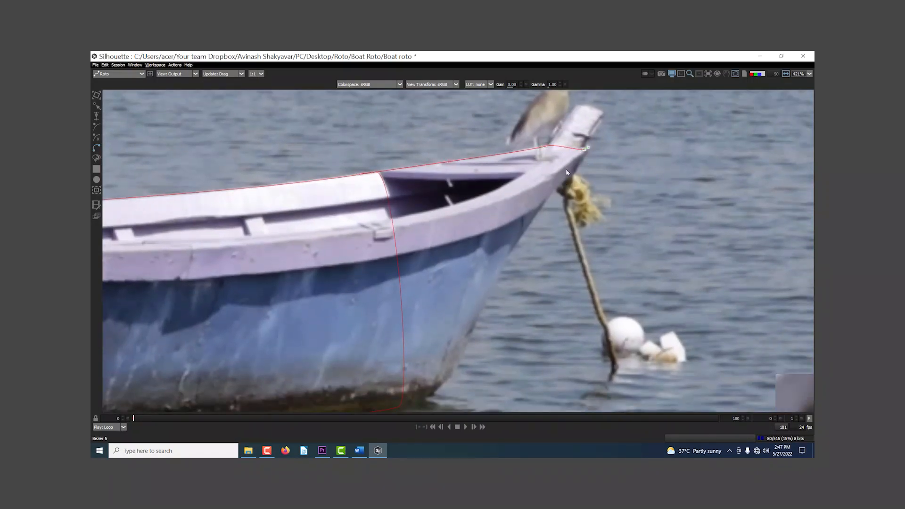
drag(584, 149, 532, 205)
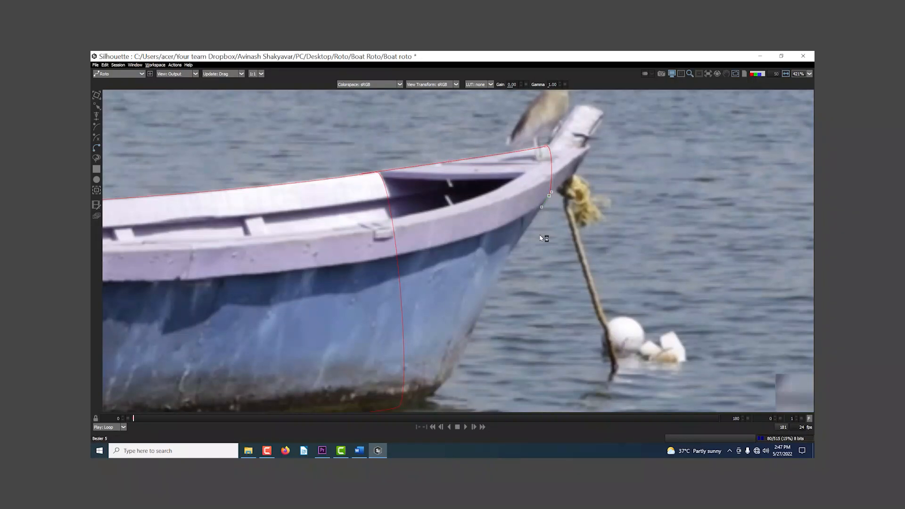
drag(543, 238, 558, 184)
drag(499, 248, 486, 277)
drag(442, 341, 517, 269)
click(488, 267)
click(545, 259)
scroll(497, 250, down, 1)
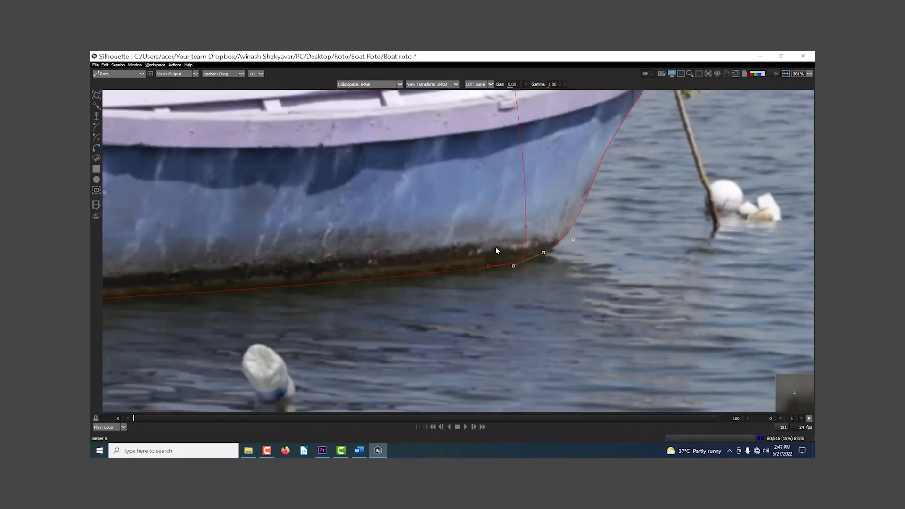
scroll(496, 251, down, 1)
drag(497, 250, 489, 297)
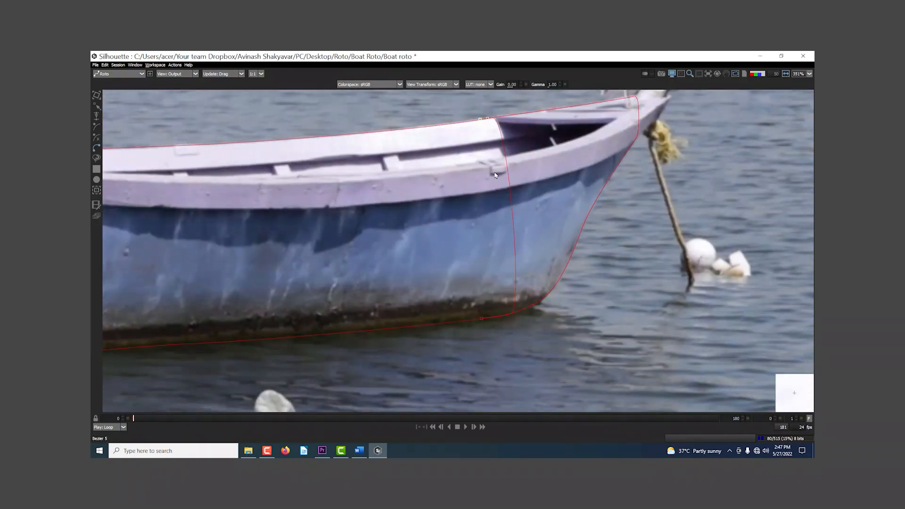
Step: Place the bow outline's last point on the waterline inside the middle section and align its handles with the hull edge
click(481, 317)
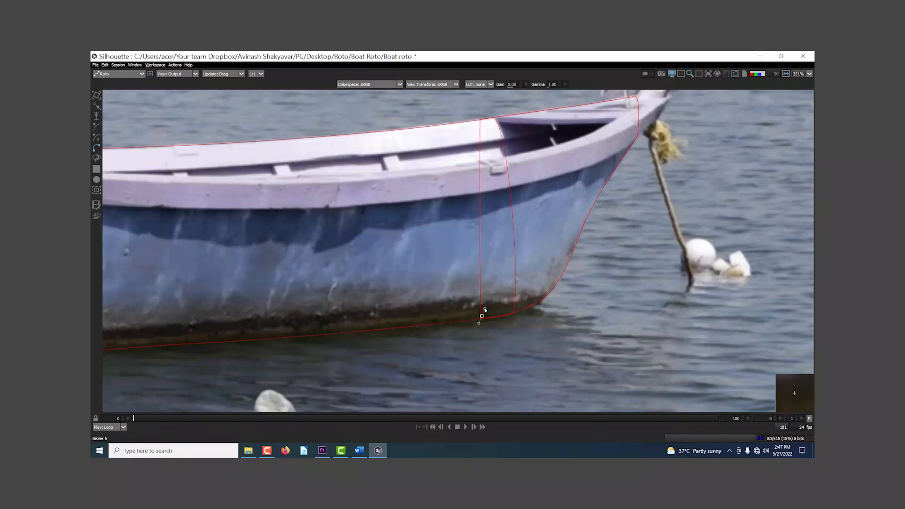
drag(479, 322, 490, 338)
click(489, 333)
drag(485, 299, 482, 355)
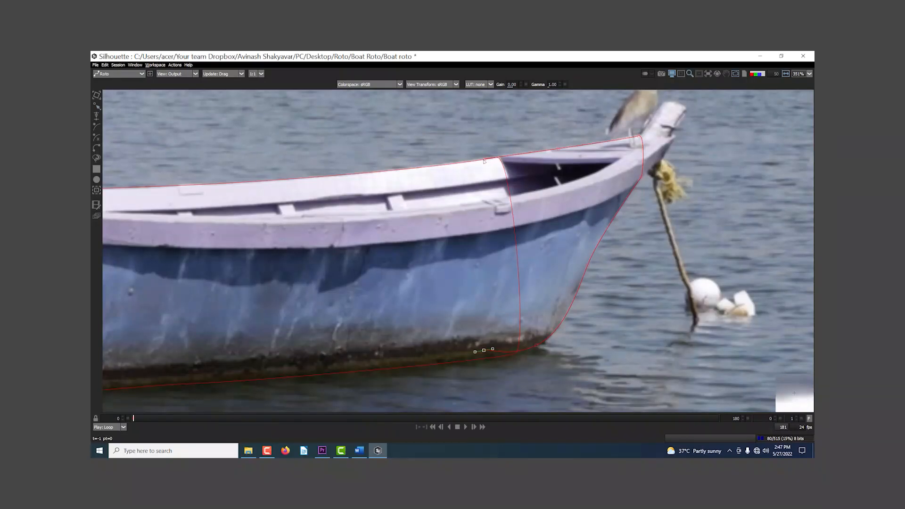
Step: Close the bow outline between its two end points and fit these points to the rim's top edge and the waterline
drag(485, 160, 484, 184)
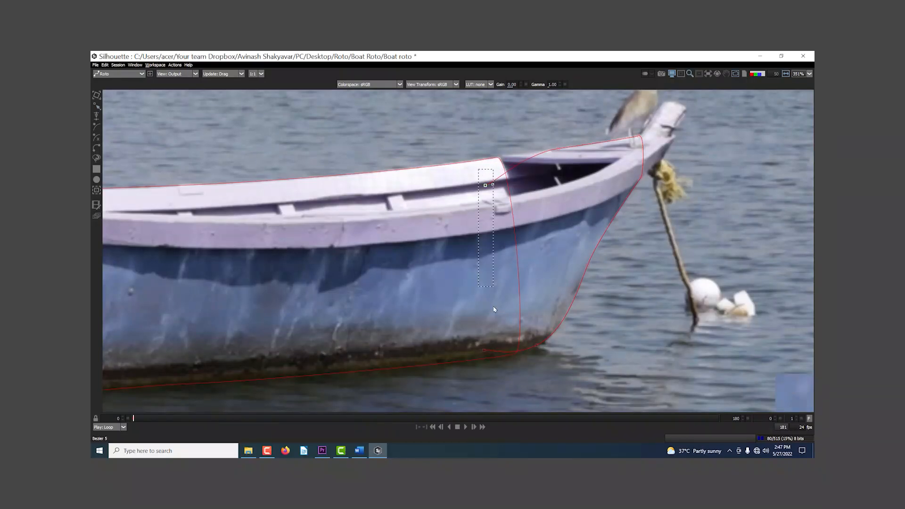
right_click(490, 353)
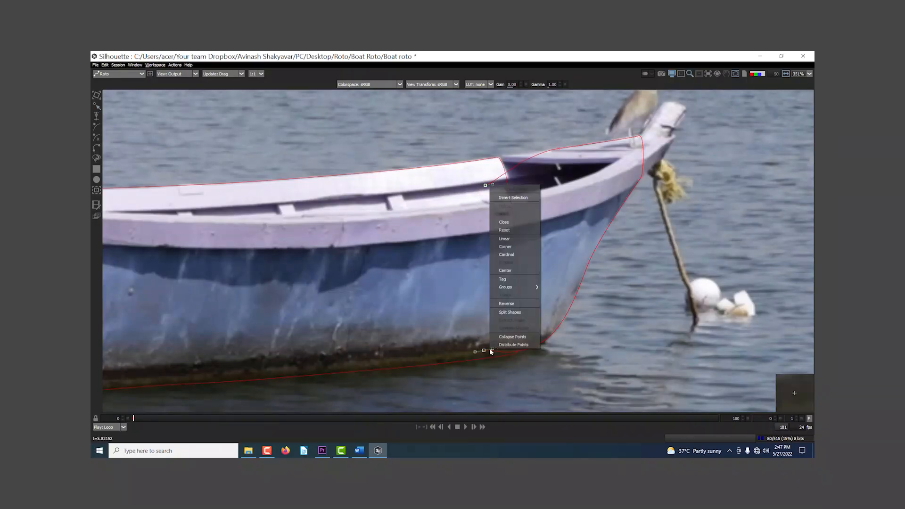
click(514, 225)
click(499, 206)
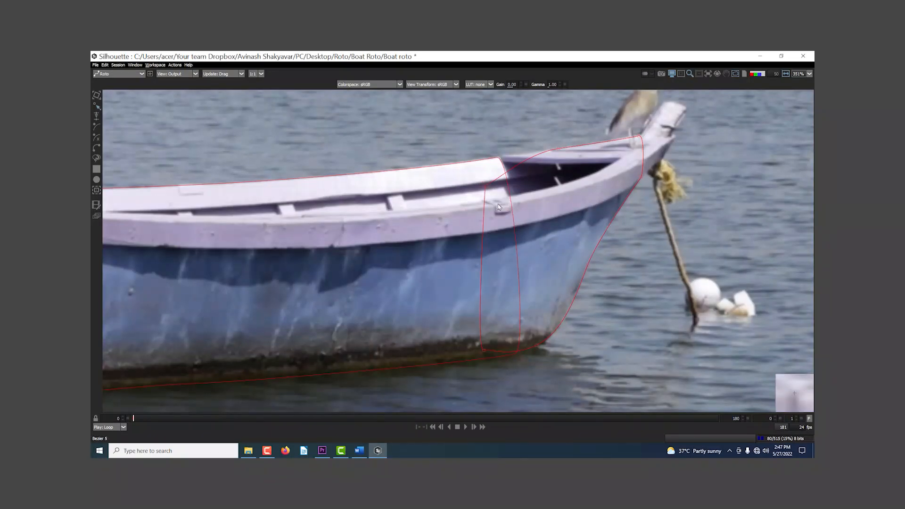
drag(488, 191, 483, 160)
drag(485, 357, 479, 359)
Step: Check how the hull section shapes cover the boat with the colored matte overlay, and turn the overlay off again
scroll(402, 286, down, 1)
scroll(402, 287, down, 5)
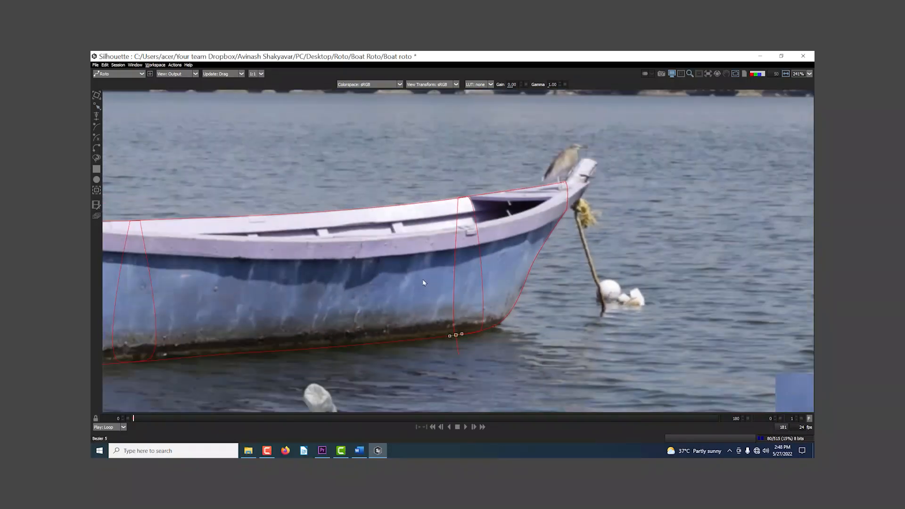
key(s)
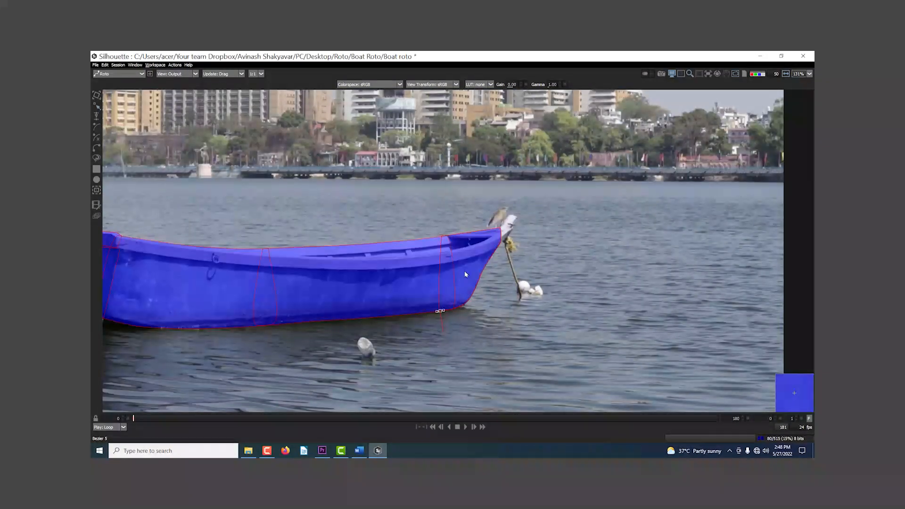
key(a)
scroll(504, 236, up, 3)
key(a)
Step: Start a Bezier shape for the raised prow post, tracing its rear edge, rounded tip and front edge down to the rim's corner
scroll(504, 235, up, 6)
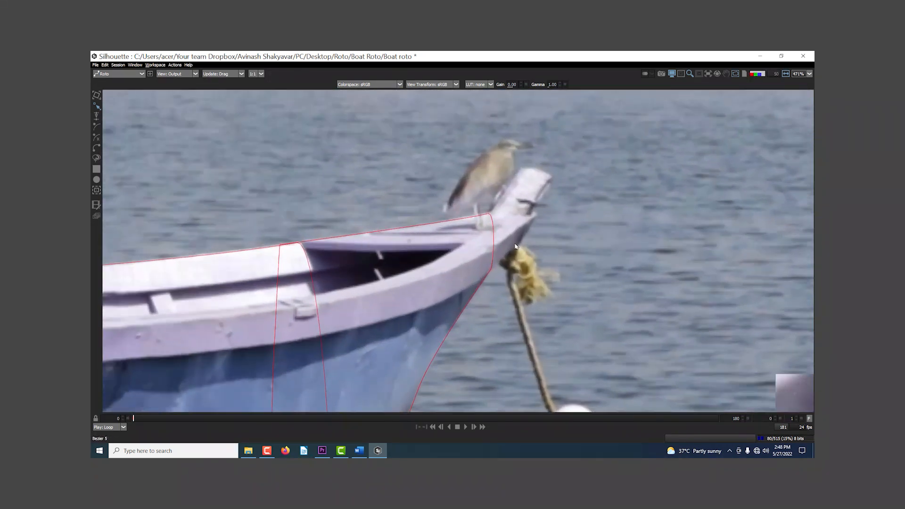
scroll(508, 245, up, 3)
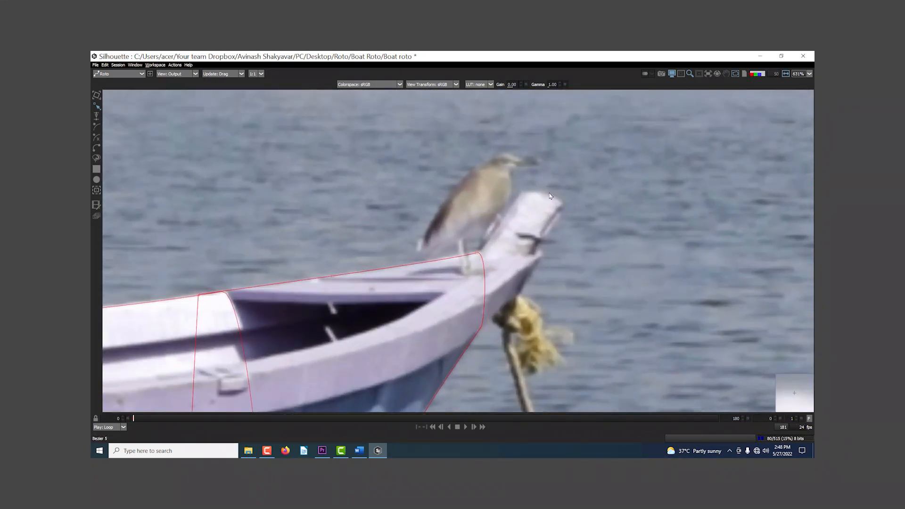
click(97, 148)
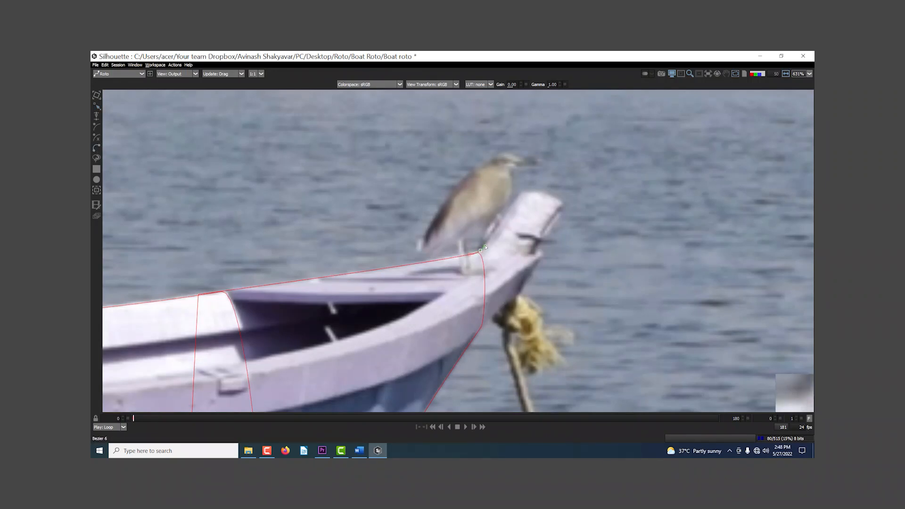
drag(510, 204, 561, 203)
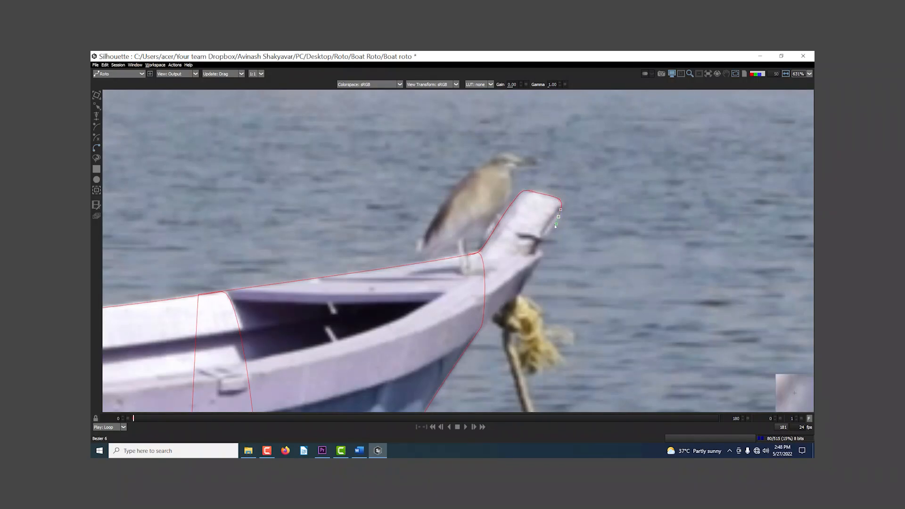
drag(538, 244, 536, 249)
click(542, 255)
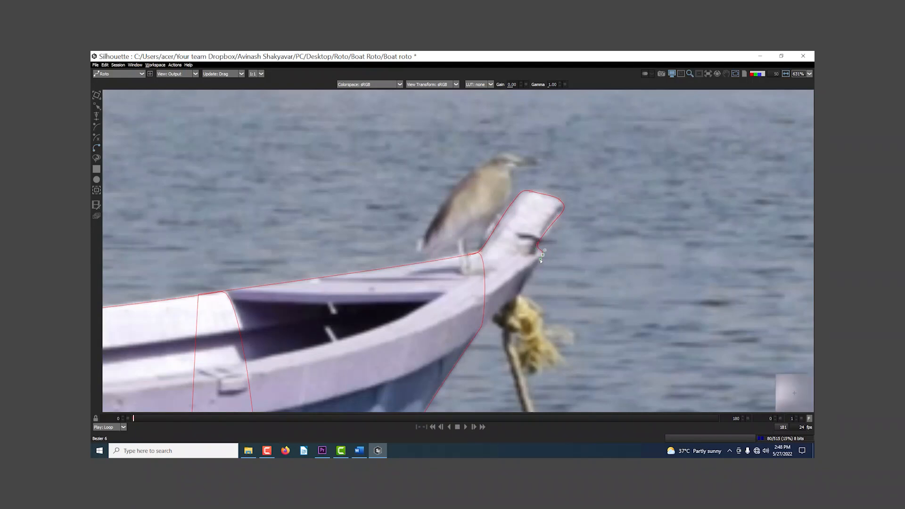
Step: Carry the prow post outline down the stem onto the hull and close it so that it overlaps the bow section
drag(520, 291, 562, 257)
drag(507, 294, 489, 312)
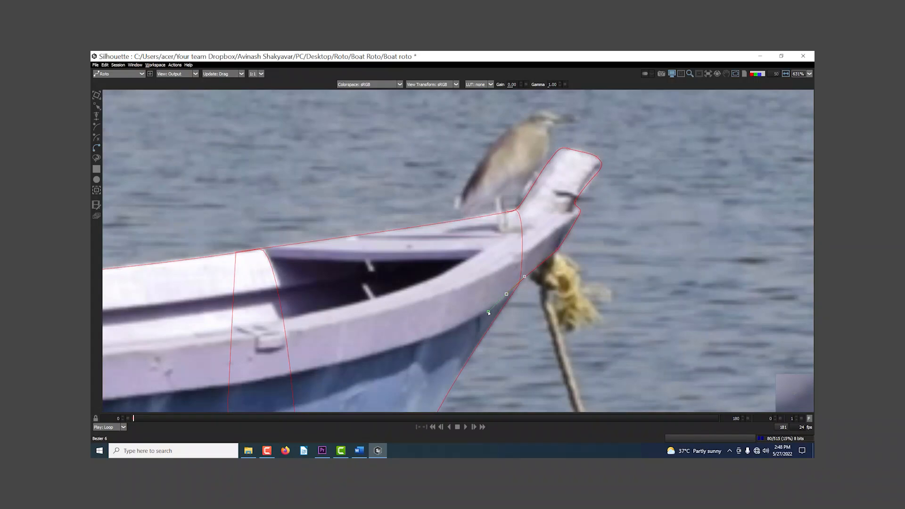
click(507, 212)
scroll(489, 275, down, 3)
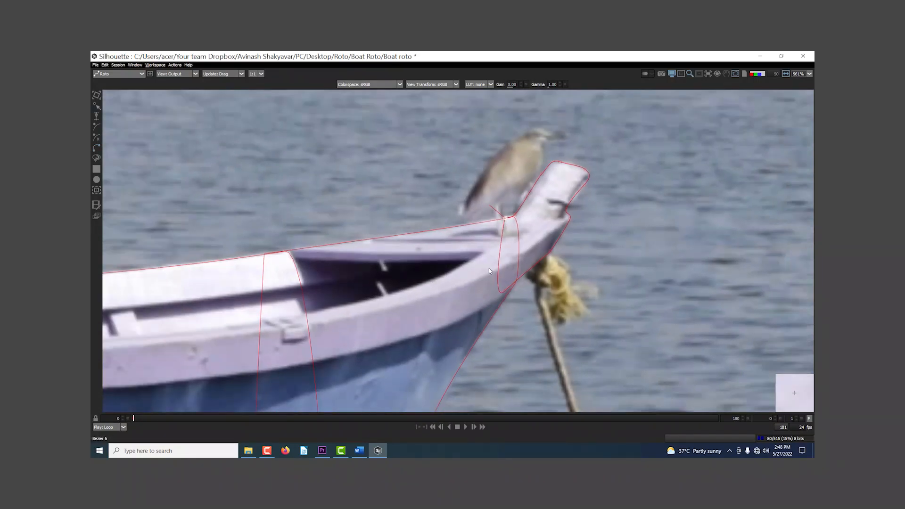
Step: Fit the prow post shape's end point near the bird's feet to the rim's top edge
scroll(487, 279, down, 2)
scroll(498, 238, up, 2)
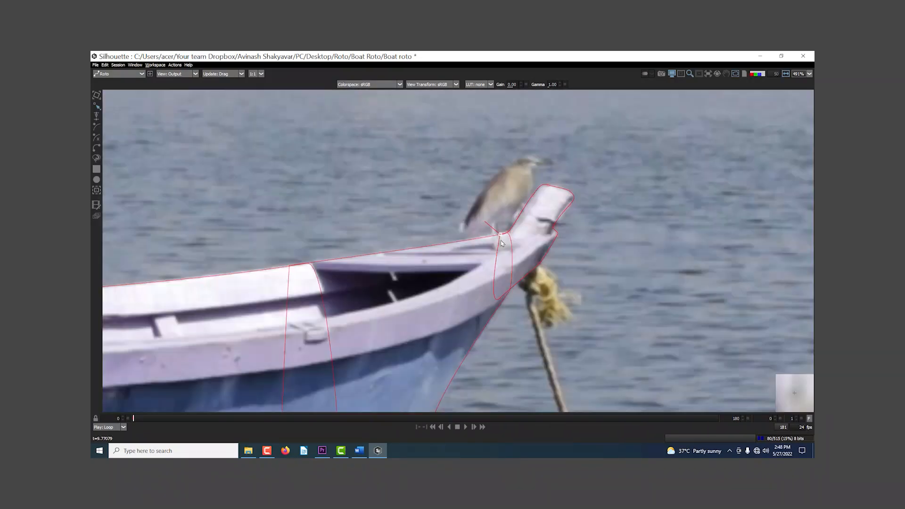
drag(499, 234, 496, 241)
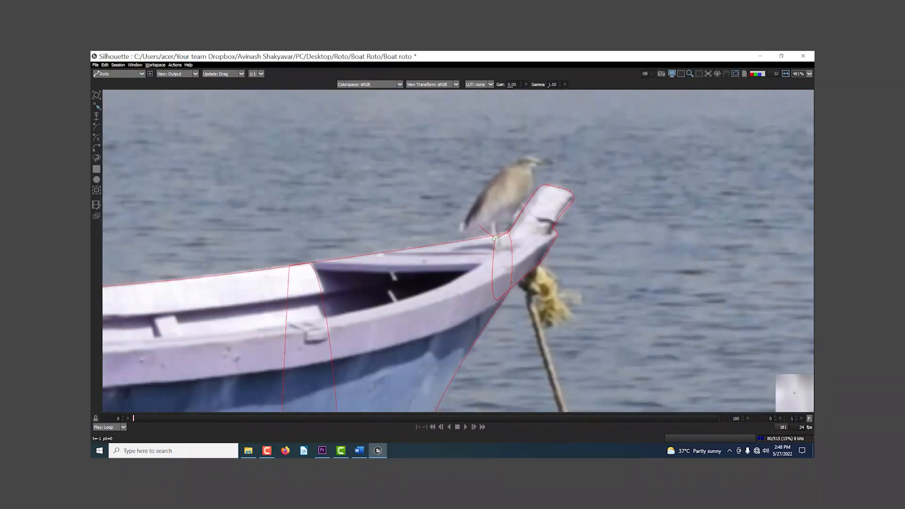
click(486, 242)
click(505, 233)
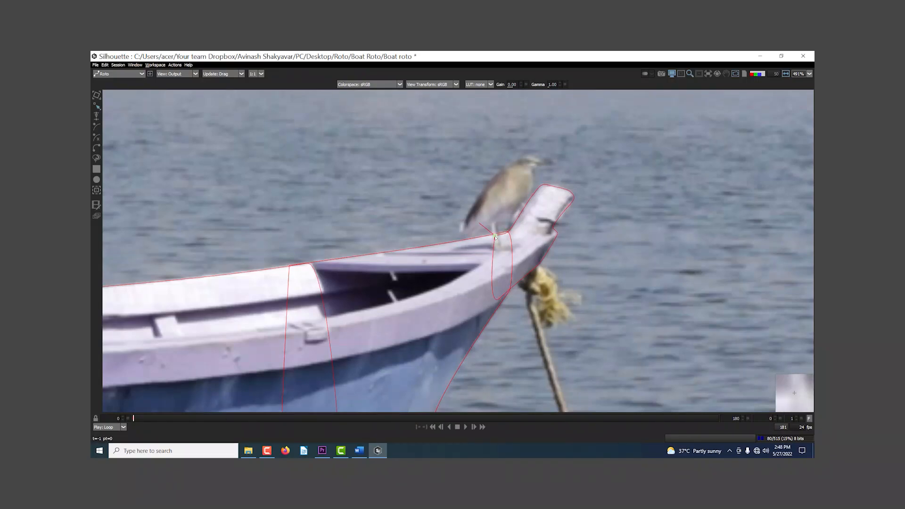
Step: Examine the combined coverage of all boat shapes as a colored overlay and as a black-and-white alpha matte
scroll(530, 225, down, 6)
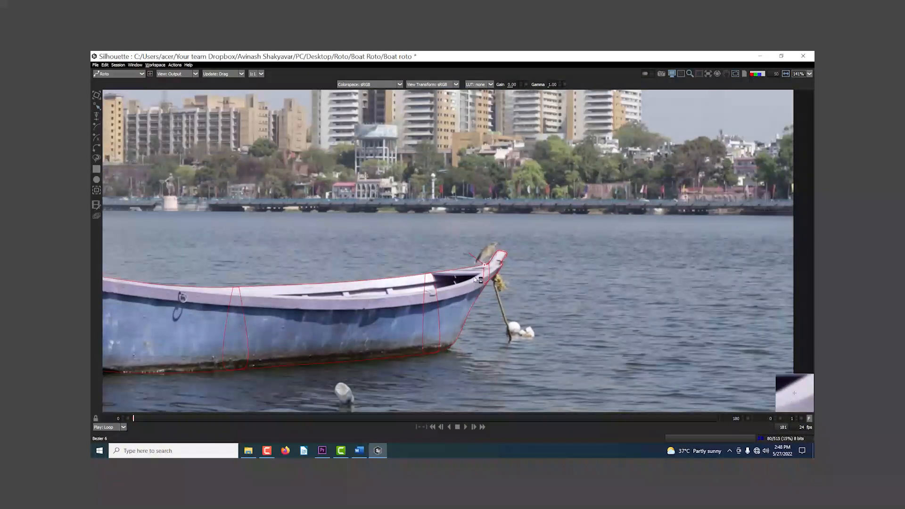
scroll(474, 279, down, 6)
drag(473, 279, 566, 235)
scroll(556, 243, up, 6)
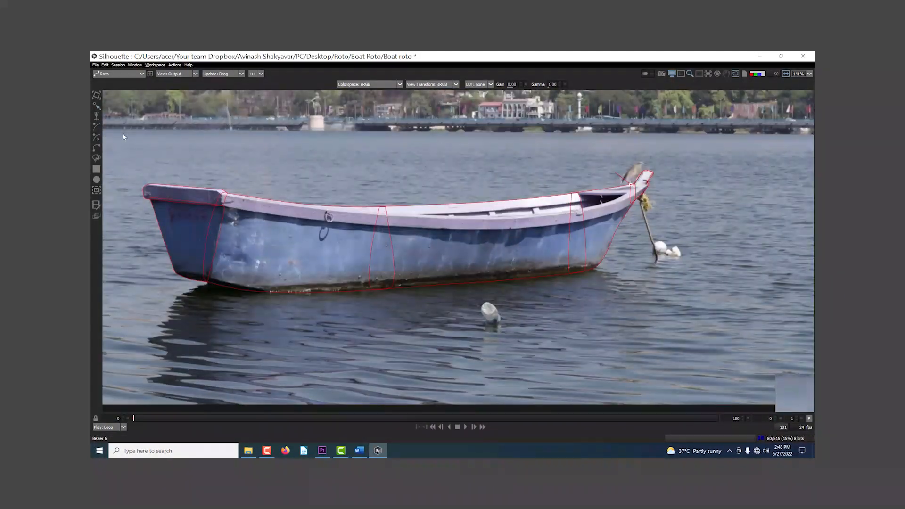
drag(123, 134, 733, 332)
click(515, 254)
key(o)
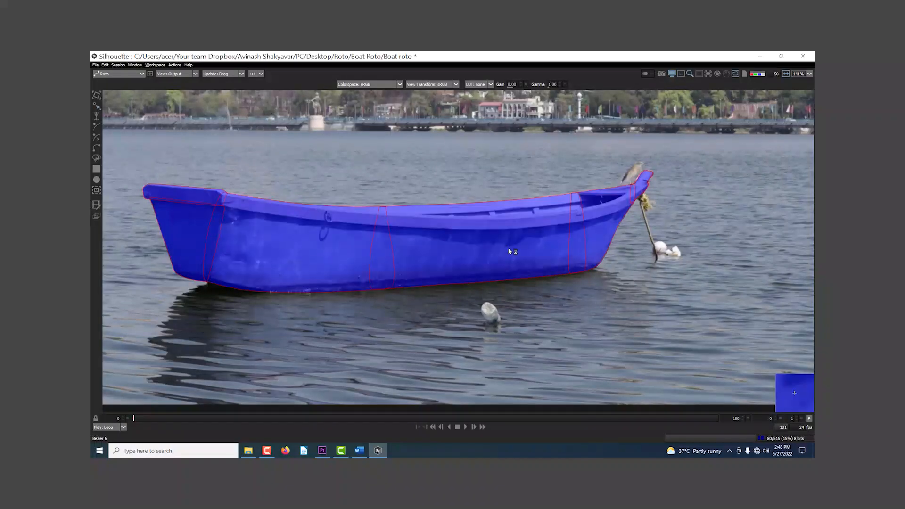
key(o)
key(o)
key(o)
key(o)
key(o)
key(o)
key(o)
key(o)
key(o)
key(o)
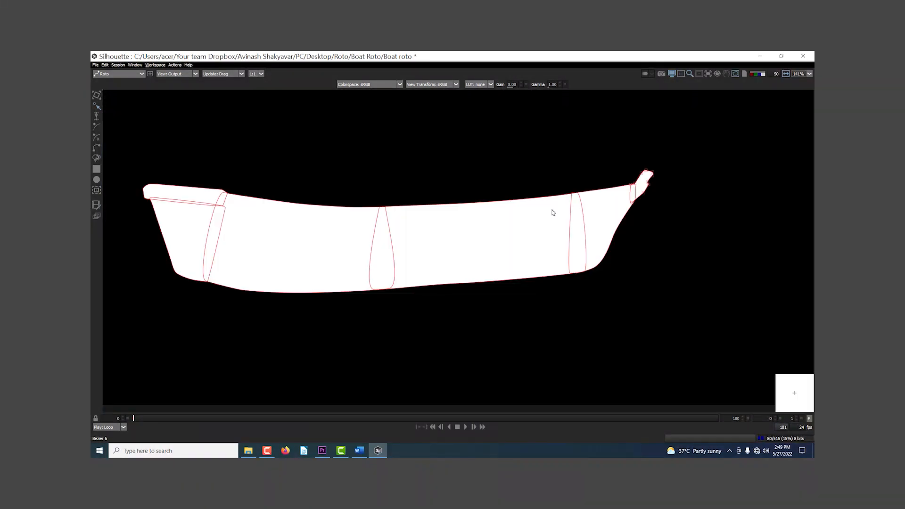
Step: Inspect the alpha matte with the shape outlines hidden, and return to the color image with the outlines shown
click(551, 326)
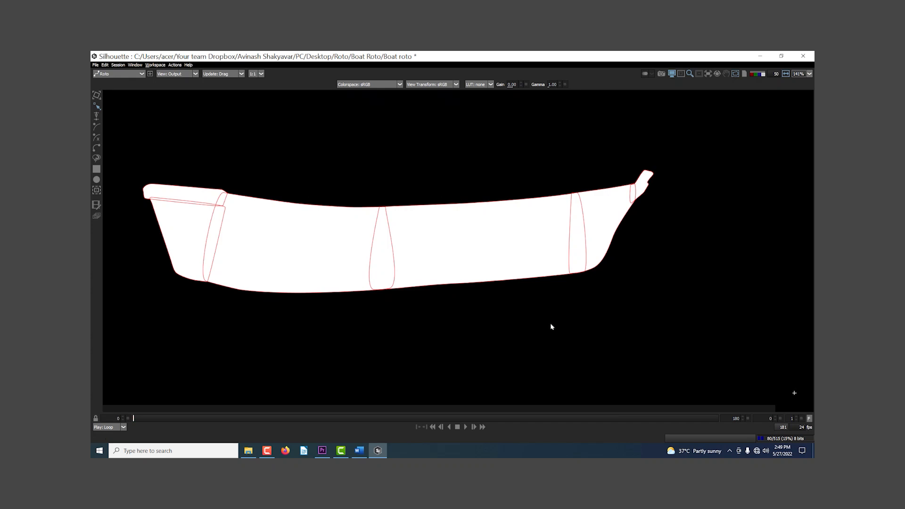
click(735, 74)
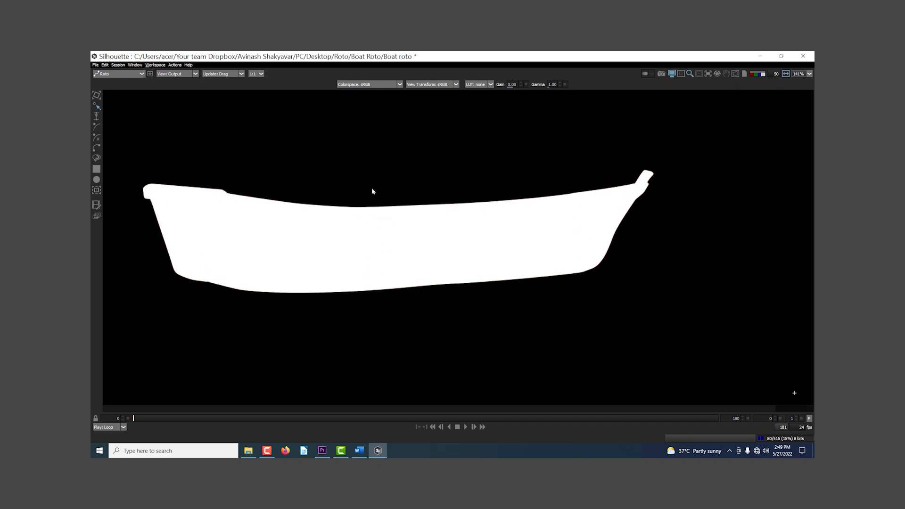
click(736, 75)
key(a)
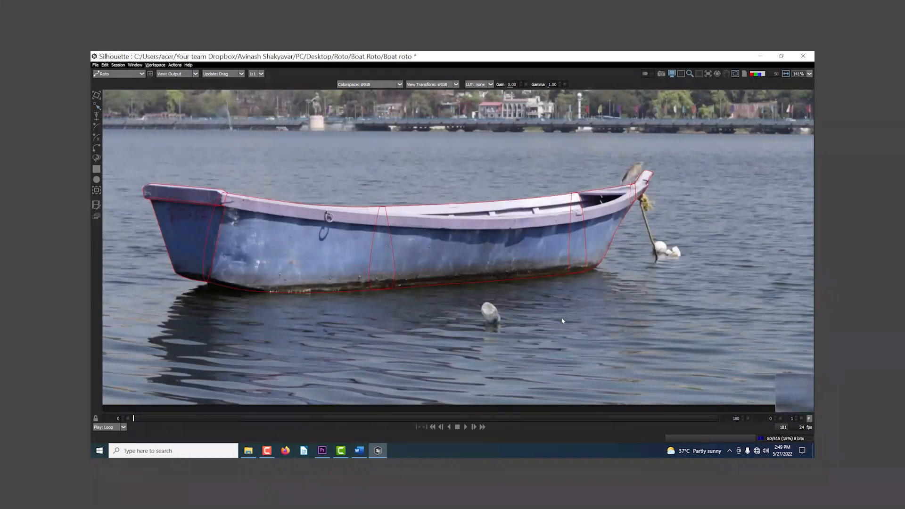
scroll(561, 320, down, 5)
scroll(547, 228, up, 6)
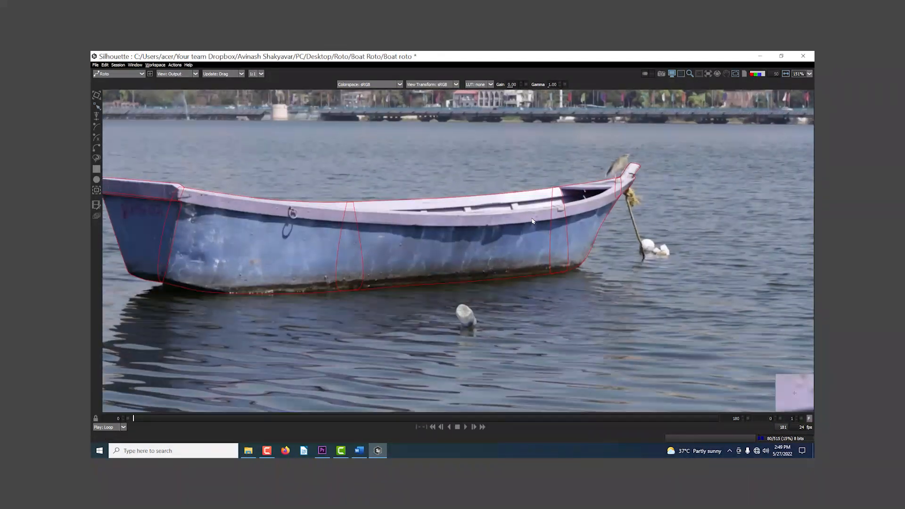
Step: Fit the upper corner point of the hull section beside the bow opening onto the rim's top edge
scroll(532, 220, up, 8)
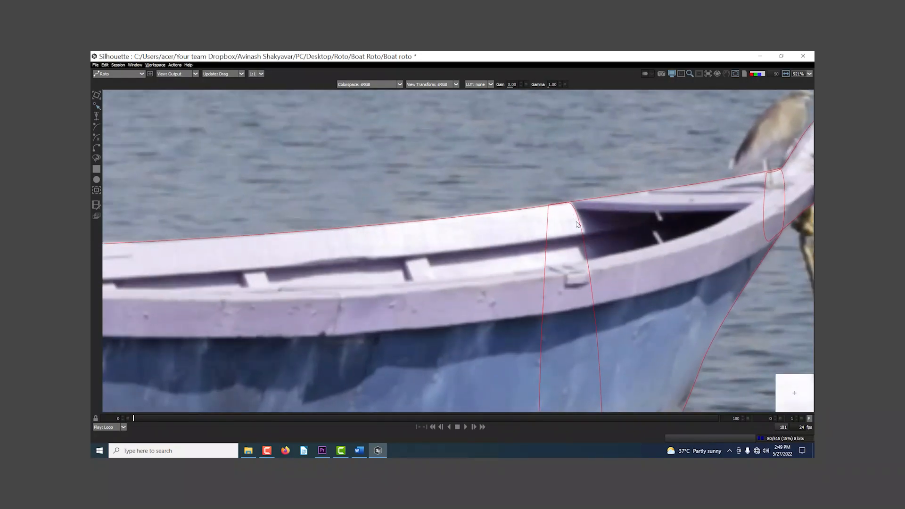
scroll(577, 225, up, 5)
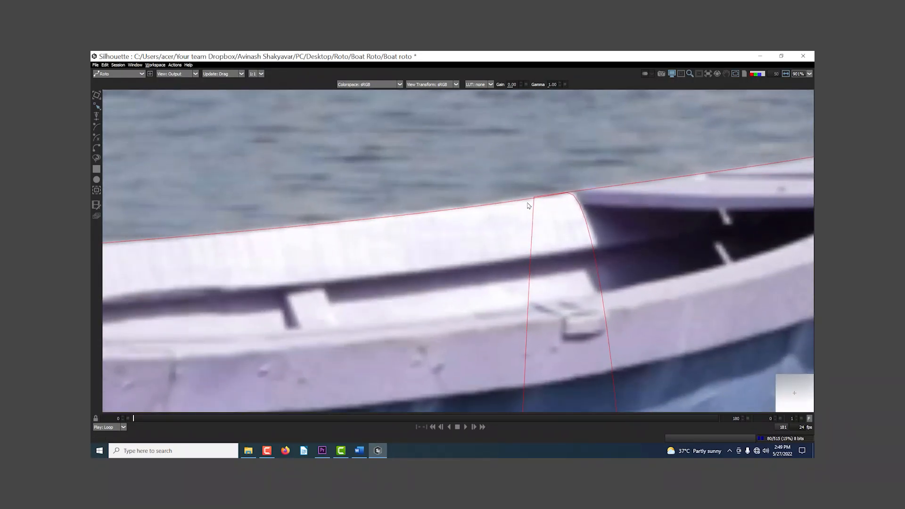
scroll(529, 206, down, 2)
scroll(532, 202, up, 3)
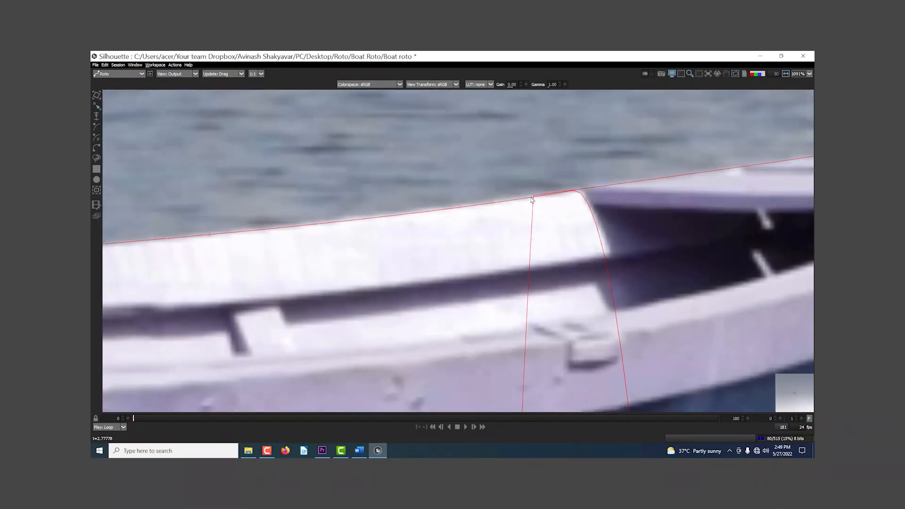
mouse_move(573, 192)
mouse_down()
mouse_move(568, 202)
mouse_move(569, 190)
mouse_up()
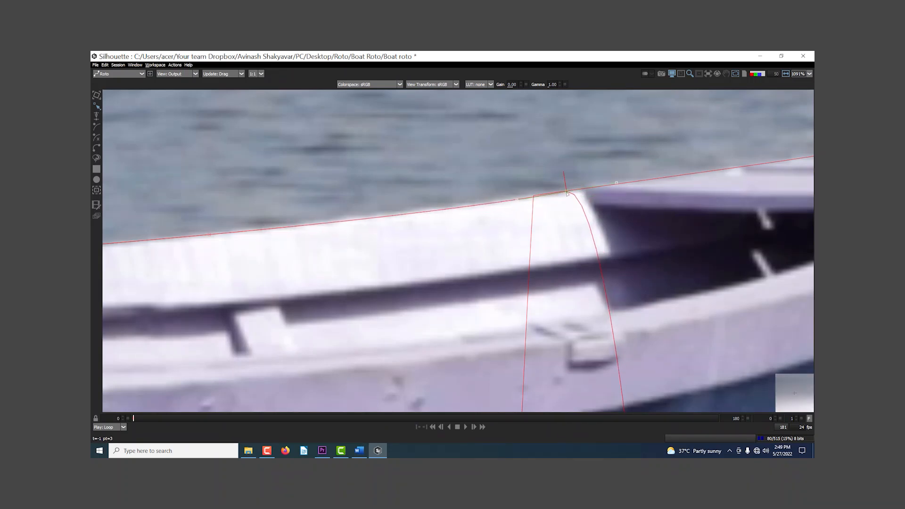
scroll(543, 216, down, 4)
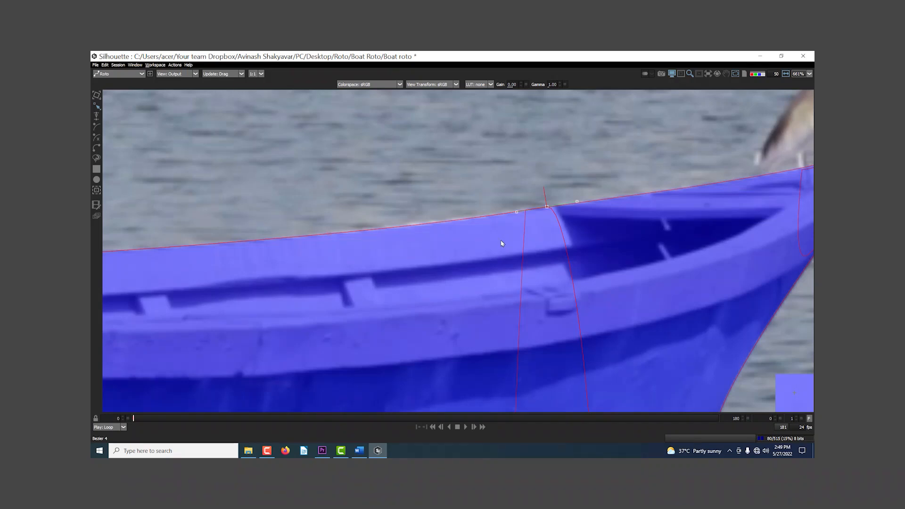
Step: Examine the coverage and overlaps of the boat shapes along the whole boat, with the colored overlay and without it
scroll(501, 243, down, 3)
key(a)
scroll(506, 250, down, 3)
key(a)
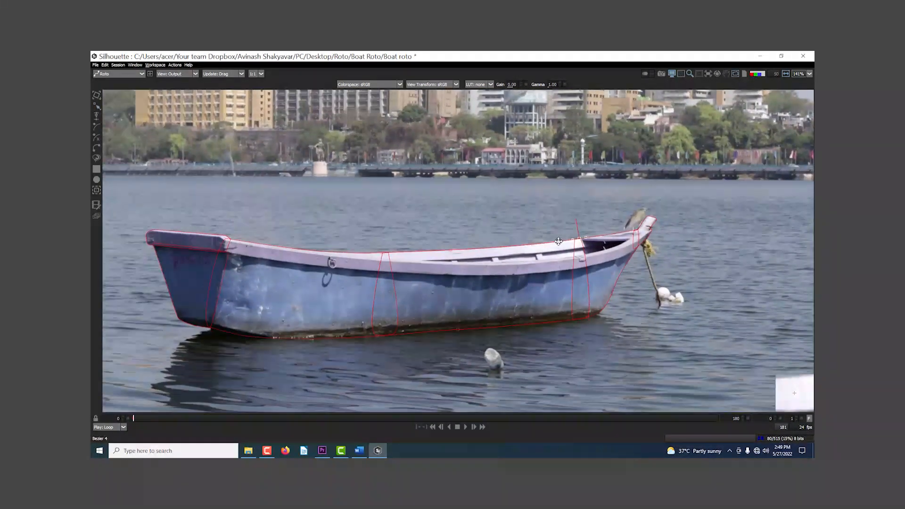
scroll(558, 242, down, 1)
drag(372, 241, 404, 245)
scroll(460, 247, up, 3)
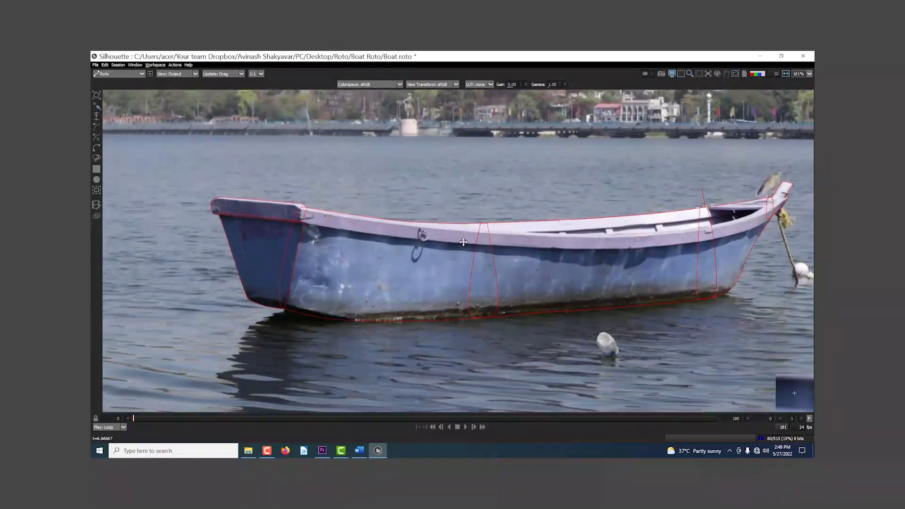
drag(463, 242, 429, 227)
drag(159, 130, 797, 368)
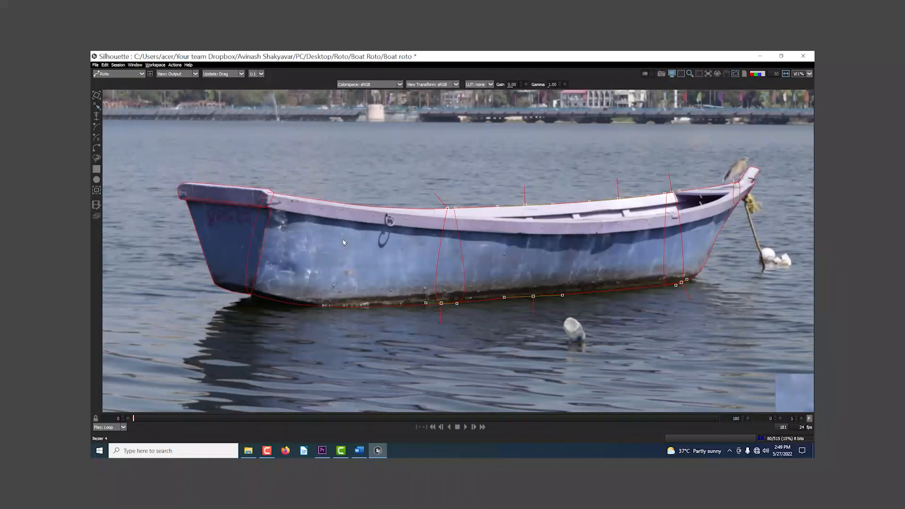
Step: Restore the full panel layout around the viewer and deselect the boat shape
key(grave)
scroll(470, 253, down, 4)
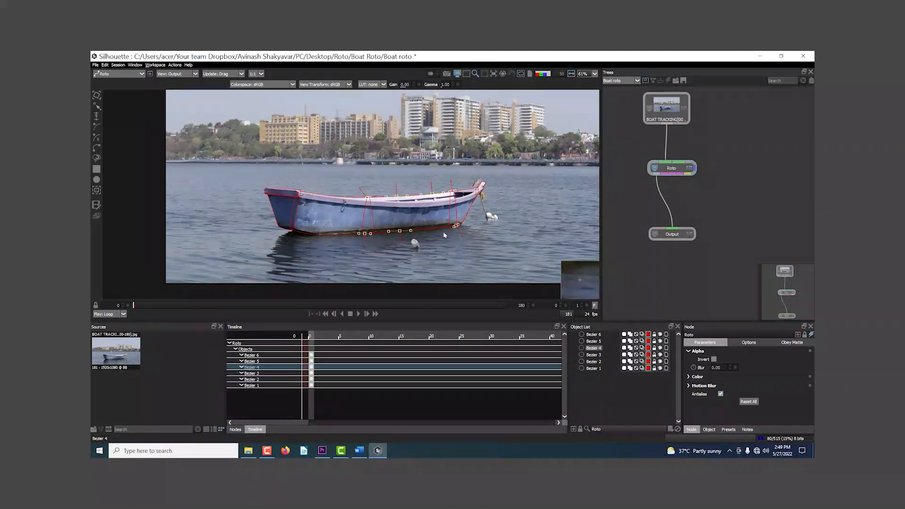
click(616, 392)
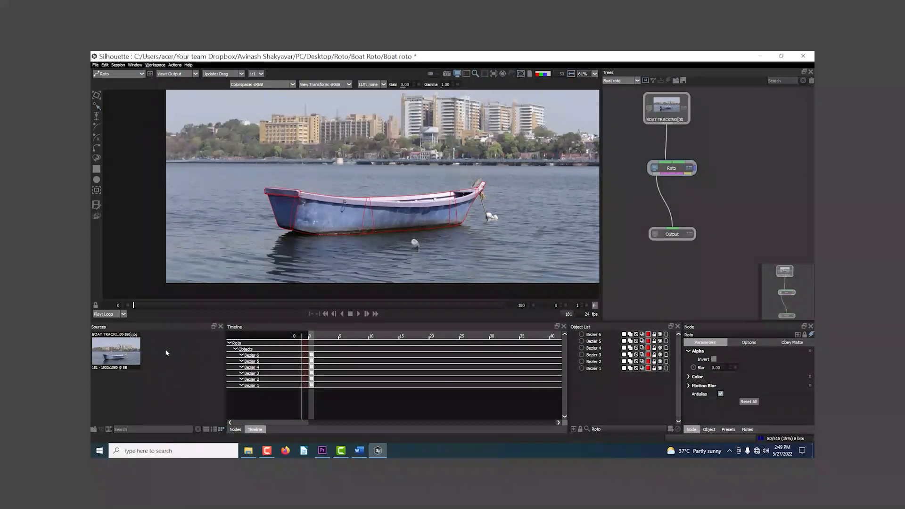
Step: Import the hair roto[000-200].jpg image sequence from the man roto/200 folder as a second source
click(492, 145)
click(492, 145)
double_click(361, 172)
double_click(356, 164)
click(396, 171)
click(517, 271)
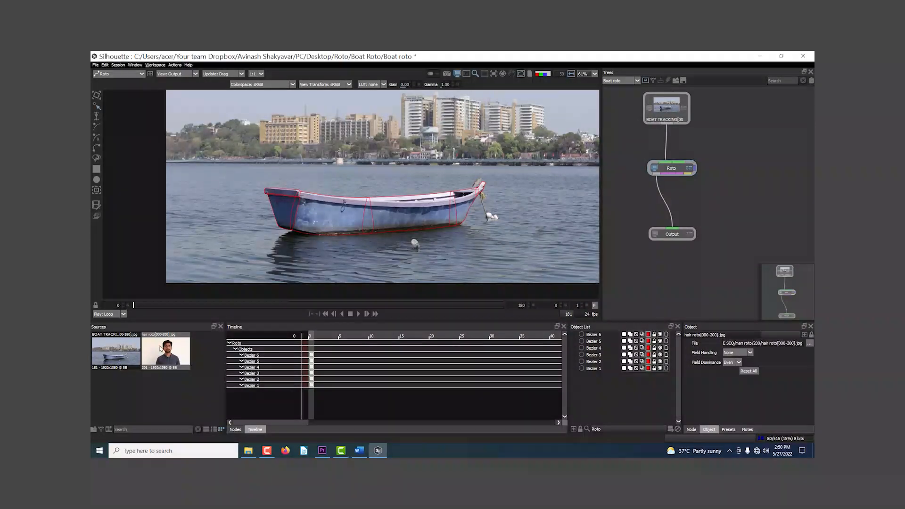
Step: Create a new session named man from the hair roto sequence and display its Roto node's footage
click(118, 65)
click(127, 71)
triple_click(439, 207)
text(man)
key(Return)
scroll(442, 212, down, 5)
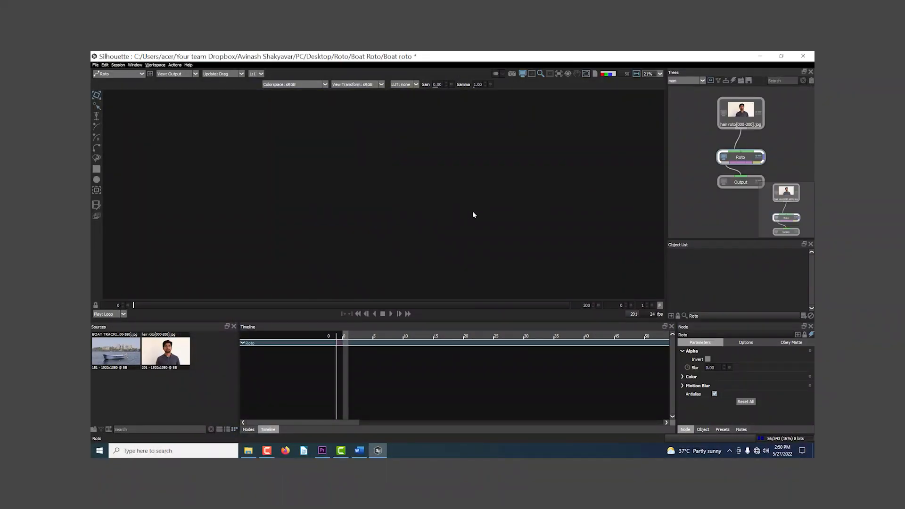
scroll(349, 216, up, 2)
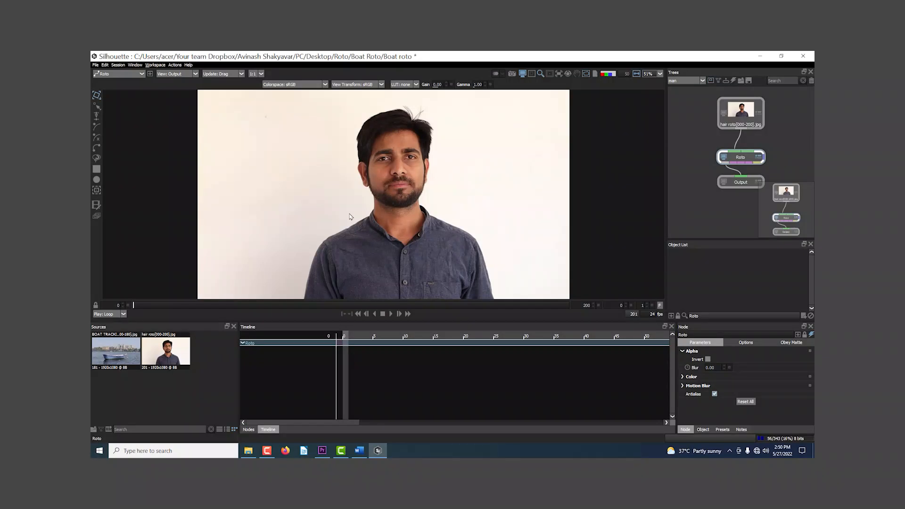
scroll(328, 216, up, 5)
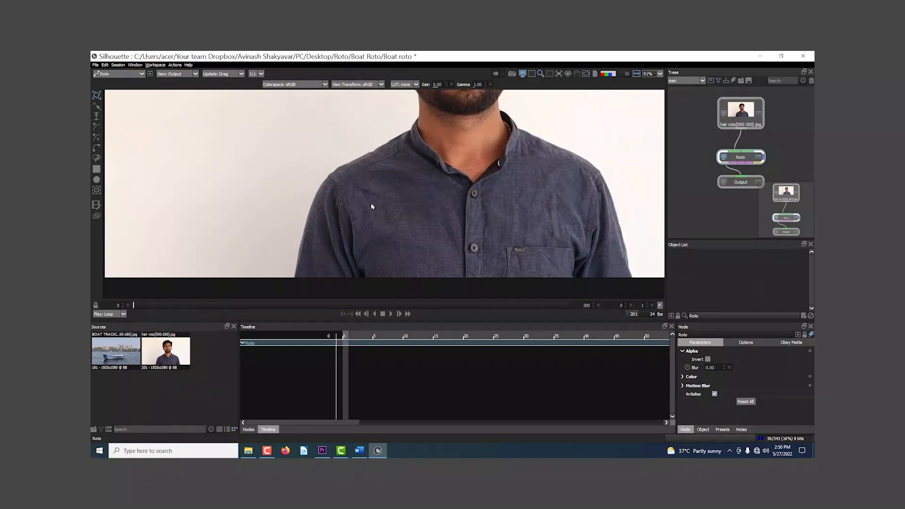
scroll(341, 194, down, 3)
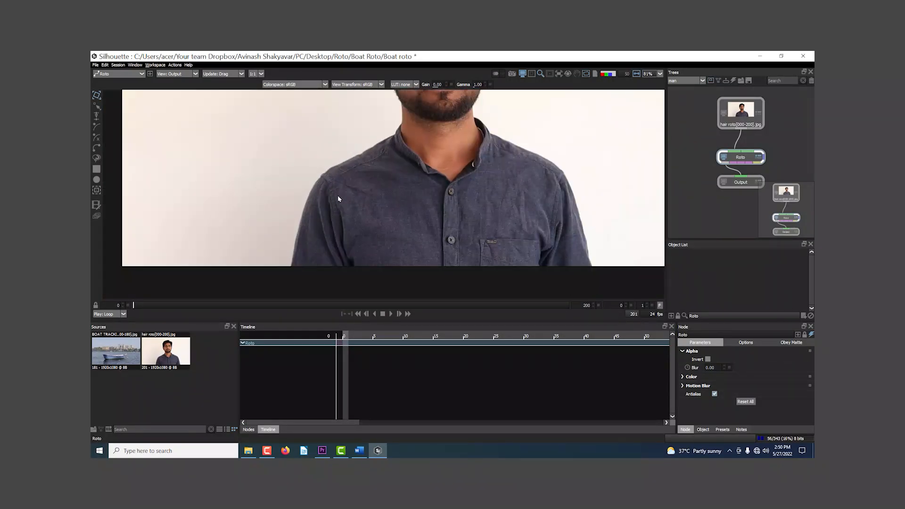
scroll(333, 196, up, 2)
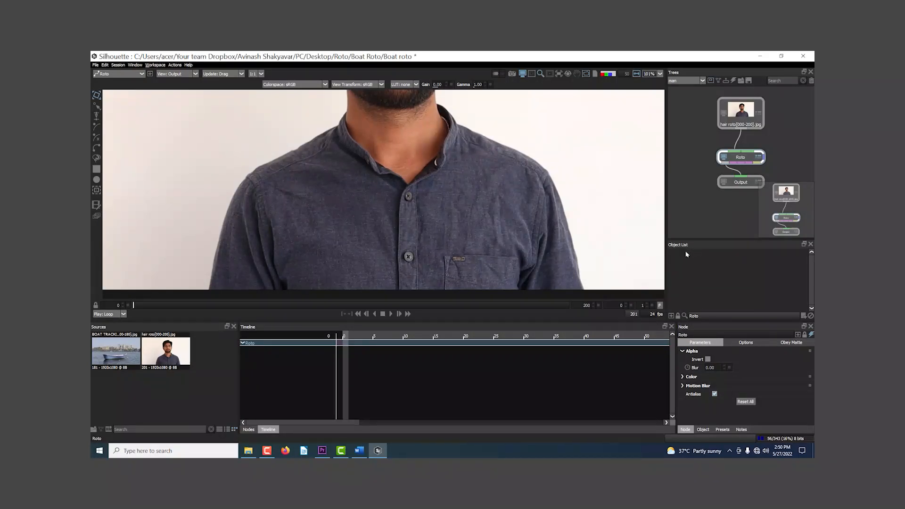
click(671, 316)
click(671, 308)
click(671, 308)
click(671, 308)
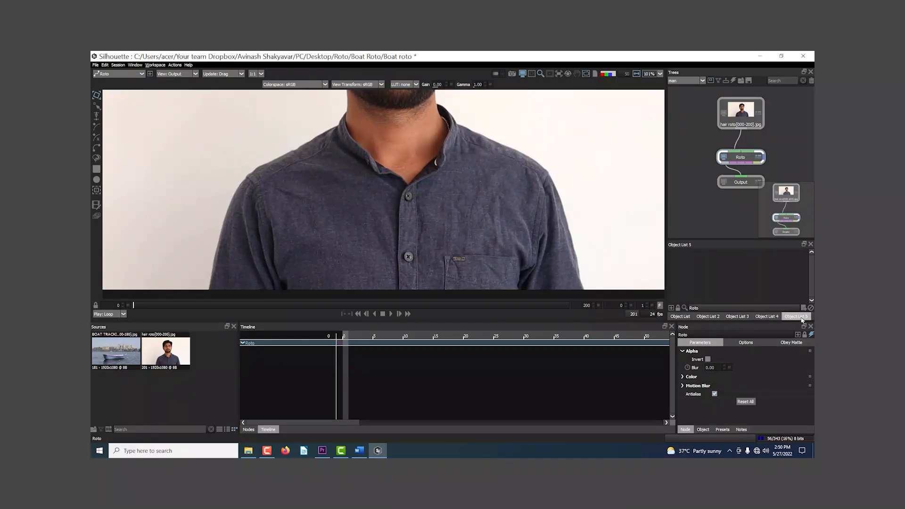
click(811, 244)
click(810, 244)
click(811, 244)
click(810, 244)
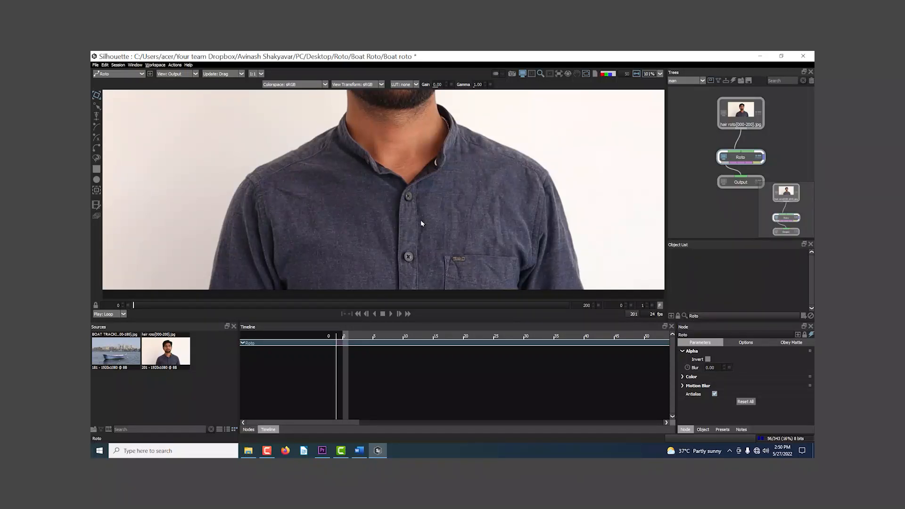
Step: Draw a small closed Bezier shape around the shirt collar's outer edge, with its inner side running over the neck
click(120, 358)
click(164, 355)
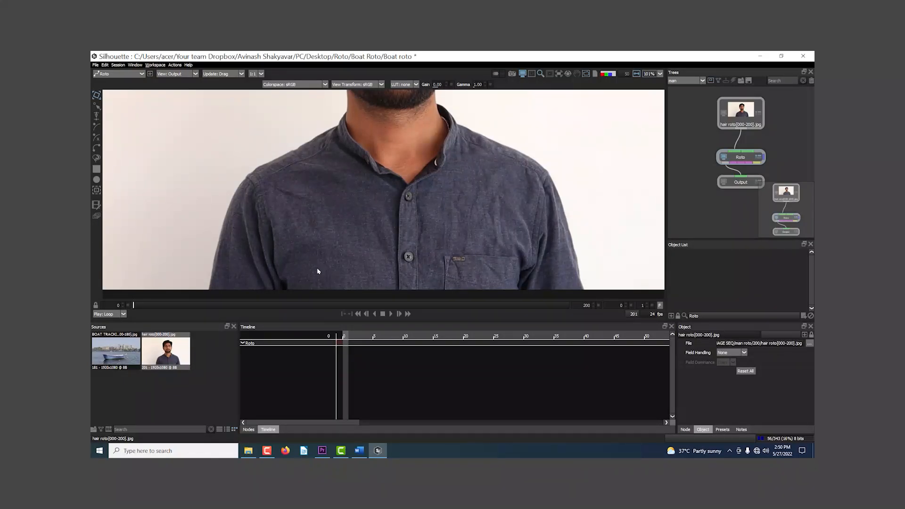
scroll(330, 200, up, 3)
drag(317, 200, 365, 205)
scroll(436, 118, up, 4)
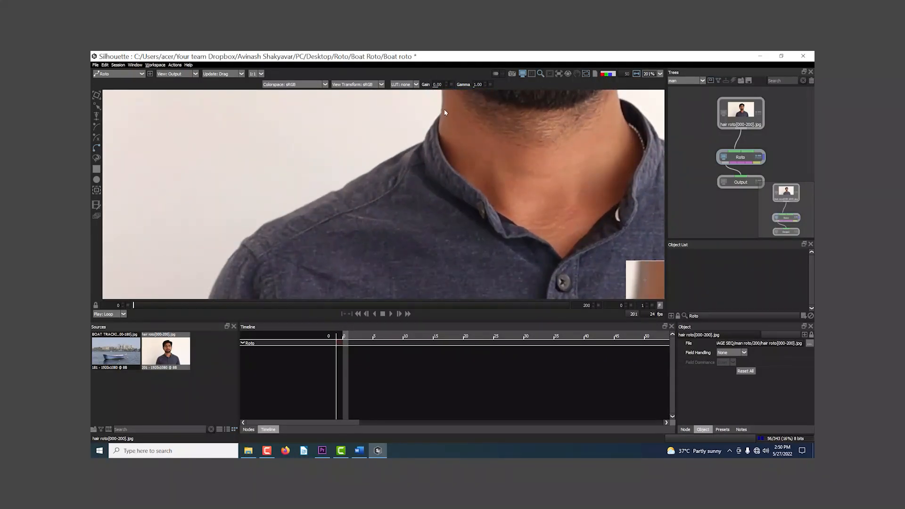
click(444, 108)
click(425, 140)
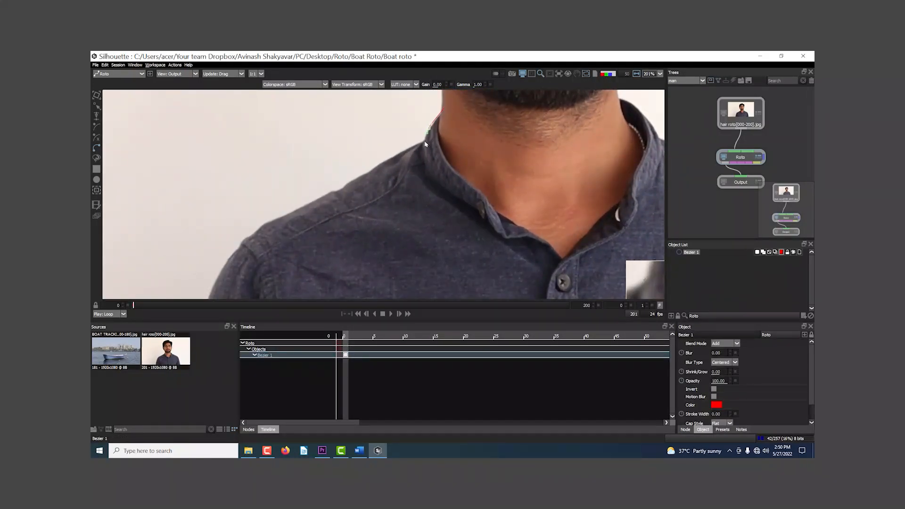
drag(428, 171, 437, 183)
drag(470, 151, 443, 193)
click(444, 109)
Step: Fit the collar shape's top point and outer points to the collar tip and edge down to the shoulder
scroll(441, 127, up, 5)
scroll(442, 129, up, 1)
click(443, 168)
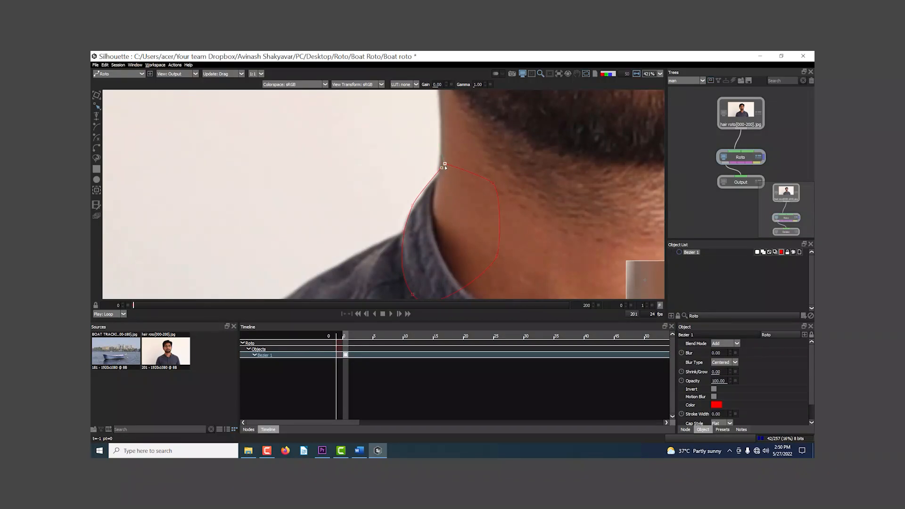
drag(438, 173, 438, 175)
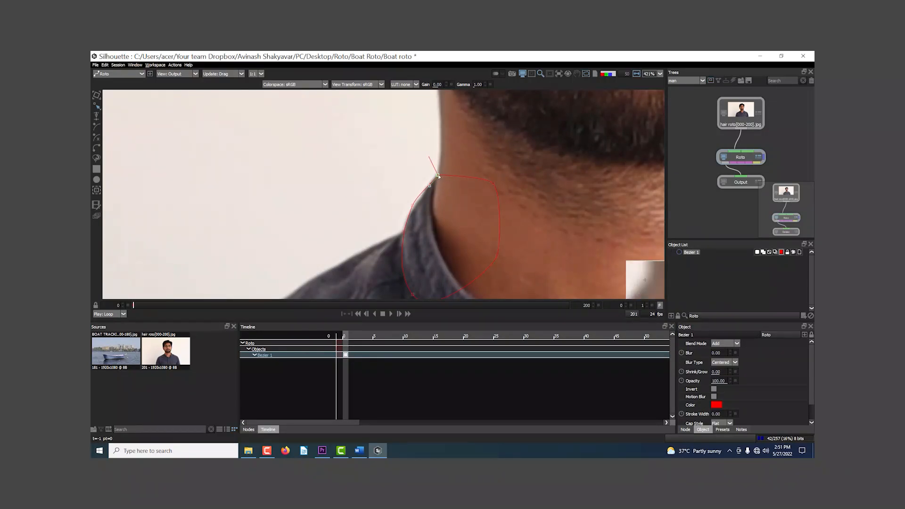
click(413, 206)
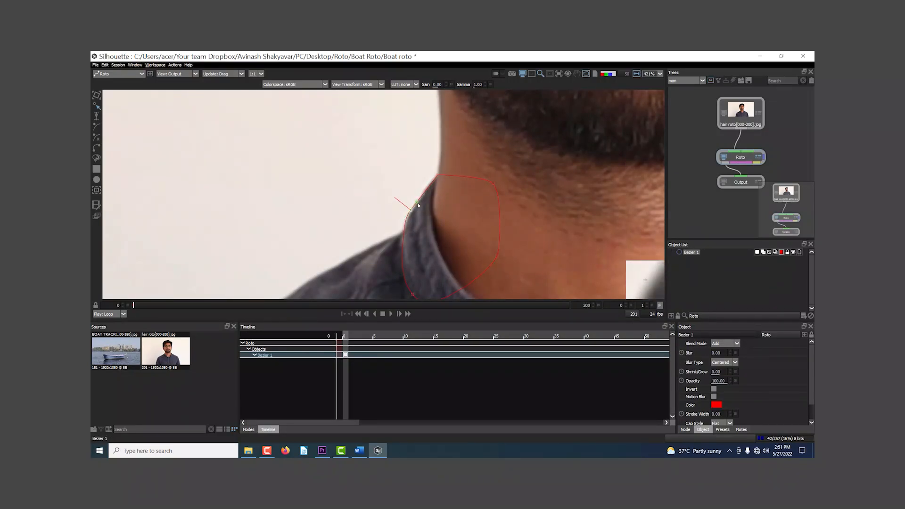
click(404, 237)
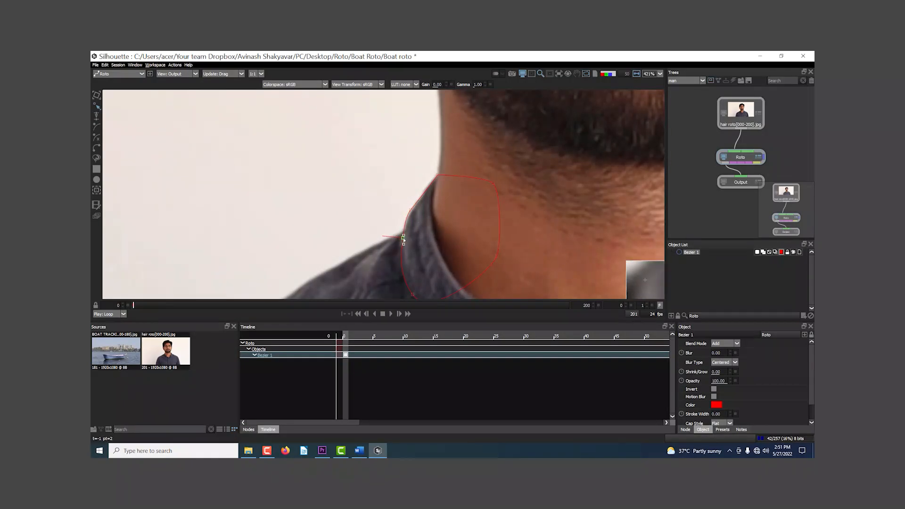
click(413, 212)
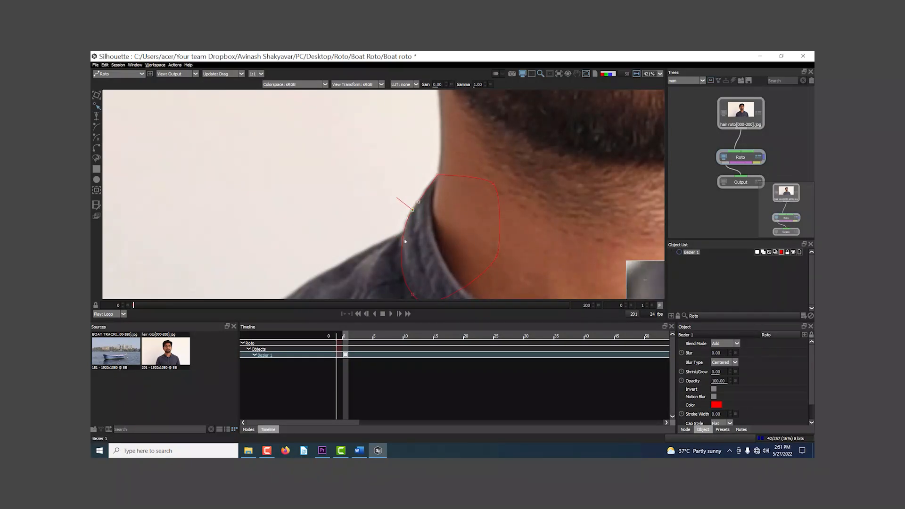
Step: In a maximized viewer, start a new Bezier shape at the sleeve seam and trace the shoulder's upper edge partway to the collar
scroll(420, 247, down, 2)
scroll(420, 247, down, 2)
drag(419, 248, 503, 170)
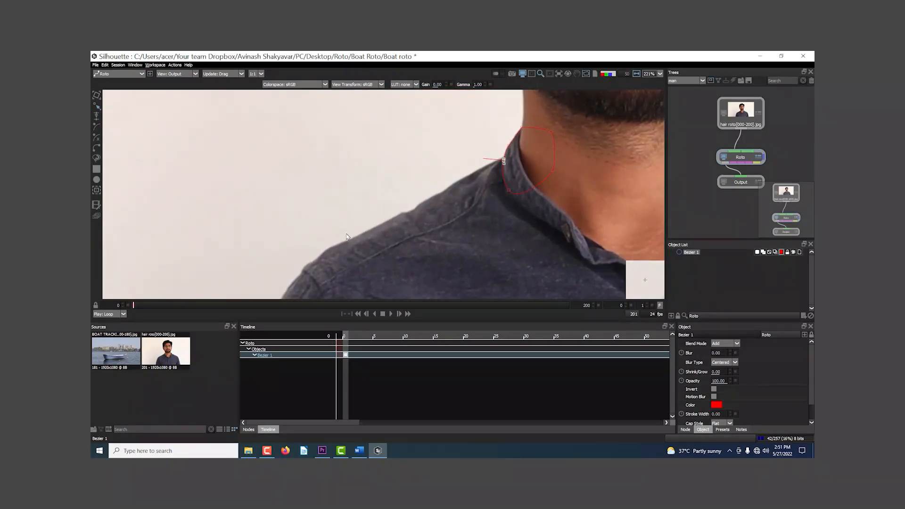
click(98, 149)
scroll(380, 208, up, 5)
drag(423, 195, 433, 162)
key(grave)
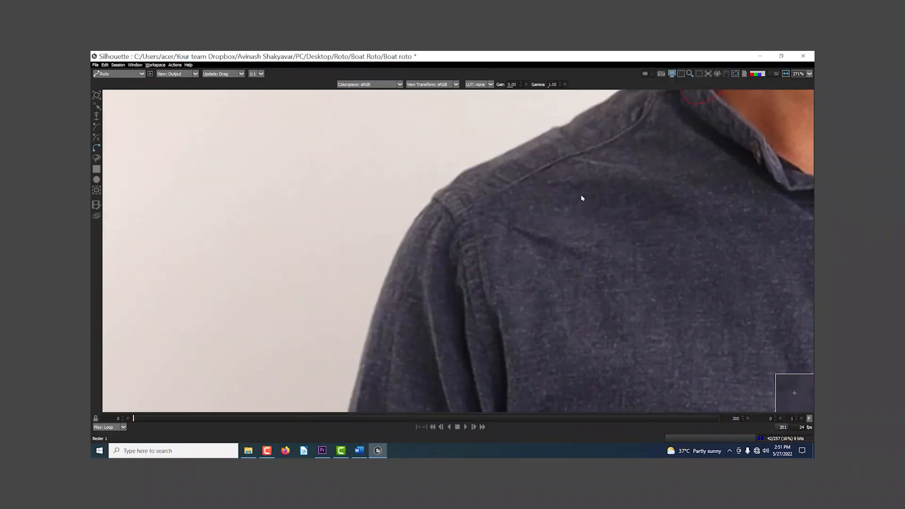
drag(581, 196, 485, 246)
scroll(484, 247, up, 1)
click(318, 367)
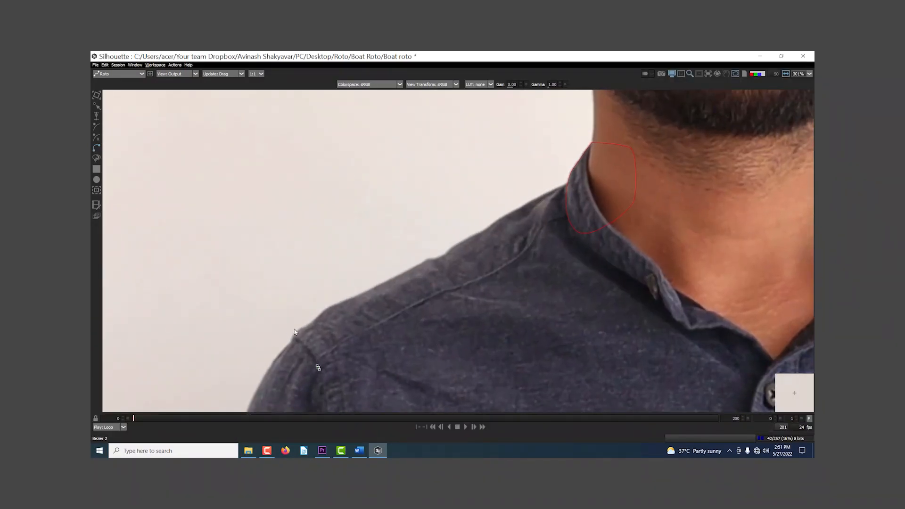
drag(298, 329, 439, 259)
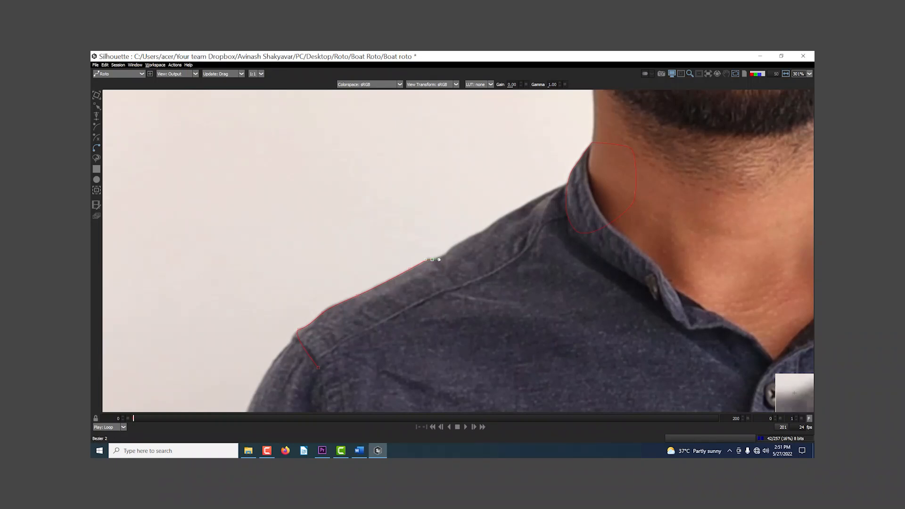
Step: Continue the open shoulder shape along the shoulder's upper edge up to the base of the collar
drag(455, 245, 365, 307)
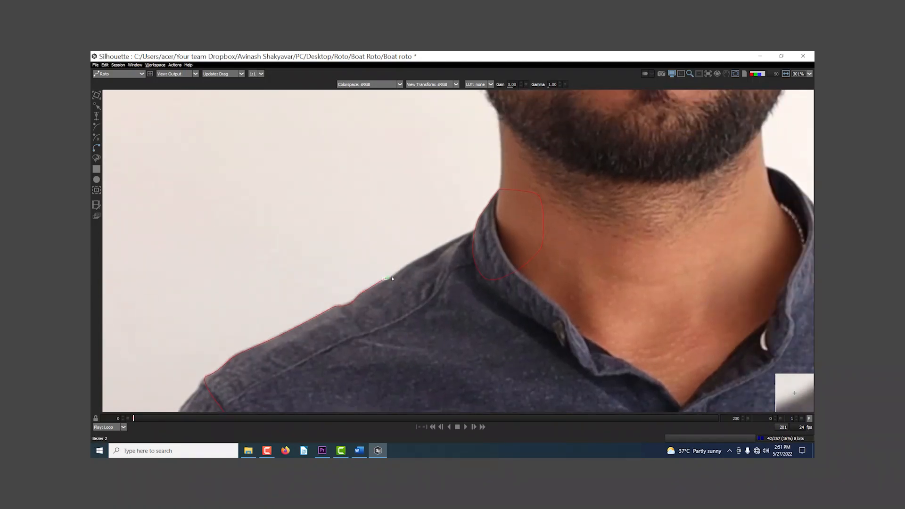
click(385, 281)
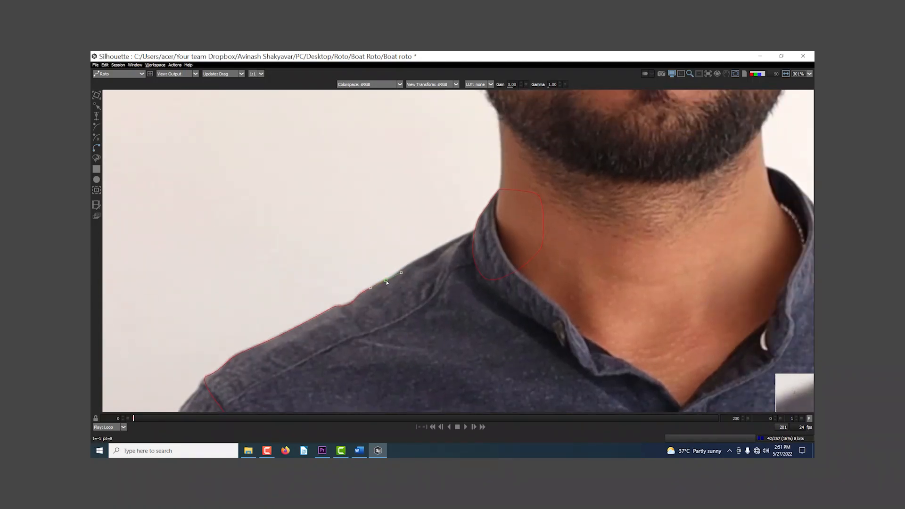
click(421, 259)
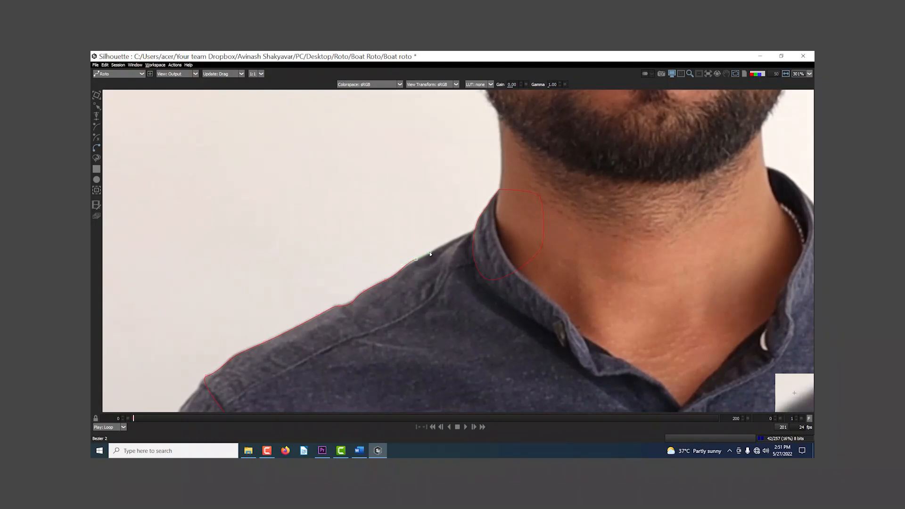
click(443, 245)
drag(452, 242, 452, 241)
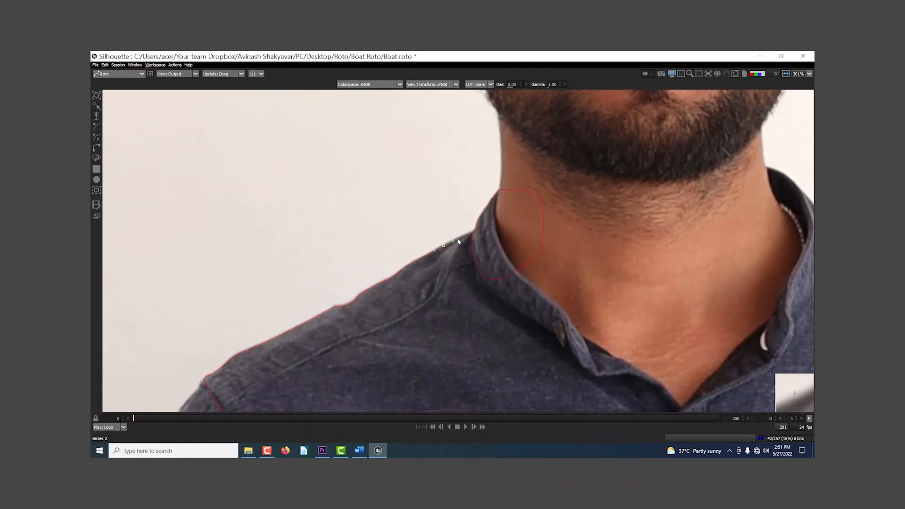
click(465, 234)
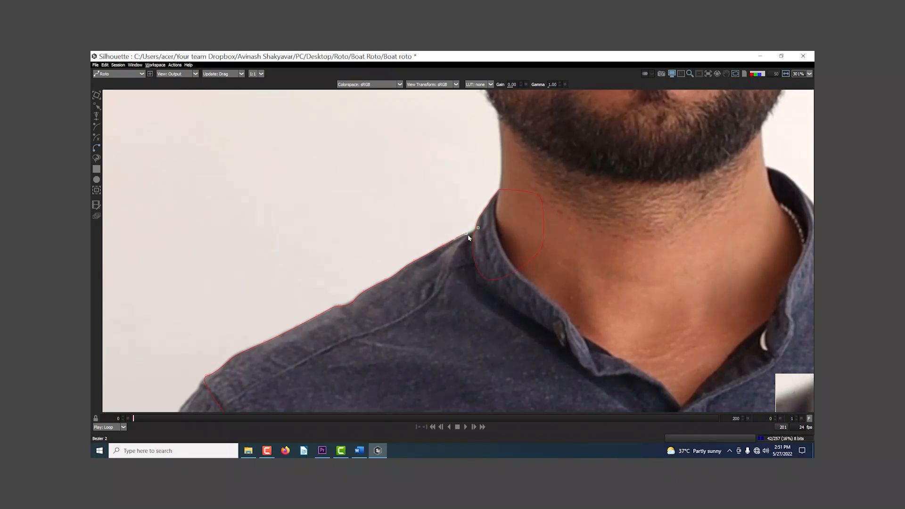
Step: Close the shoulder shape by running its lower side through the shirt from the collar back to the sleeve seam
mouse_move(469, 237)
mouse_down()
mouse_move(478, 253)
mouse_move(480, 242)
mouse_up()
drag(438, 283, 525, 204)
drag(511, 265, 390, 319)
drag(314, 335, 492, 176)
scroll(333, 352, down, 2)
scroll(464, 231, up, 1)
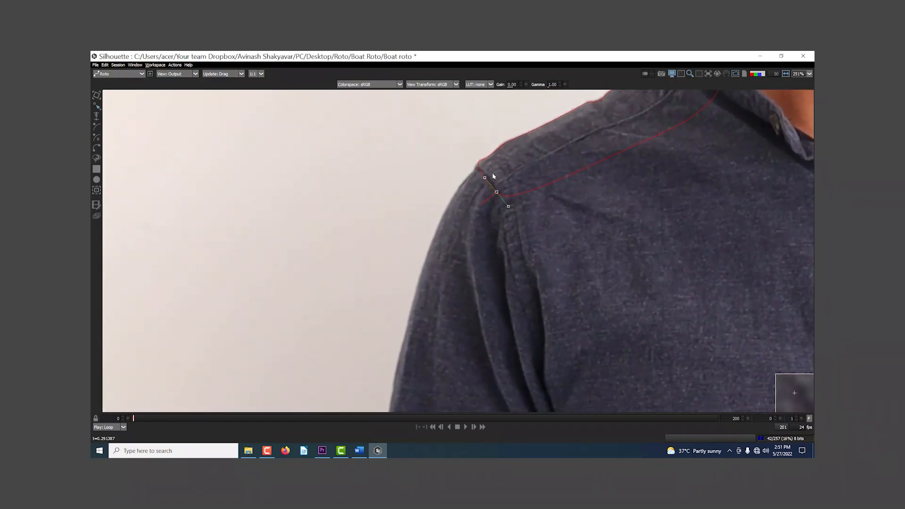
Step: Start a new Bezier shape for the adjoining sleeve and trace the lower part of its outer edge up from the frame border
click(98, 149)
scroll(464, 292, up, 1)
drag(508, 194, 445, 253)
scroll(446, 315, up, 2)
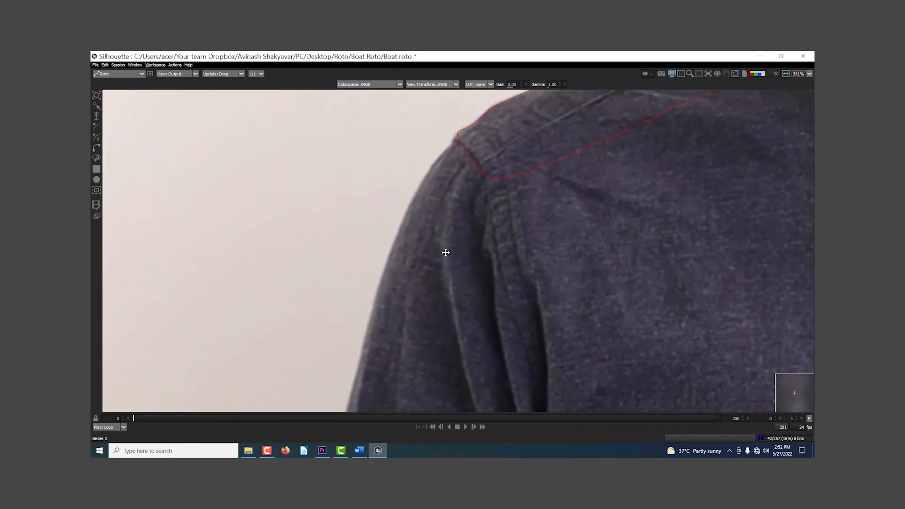
drag(372, 369, 412, 301)
scroll(392, 352, down, 6)
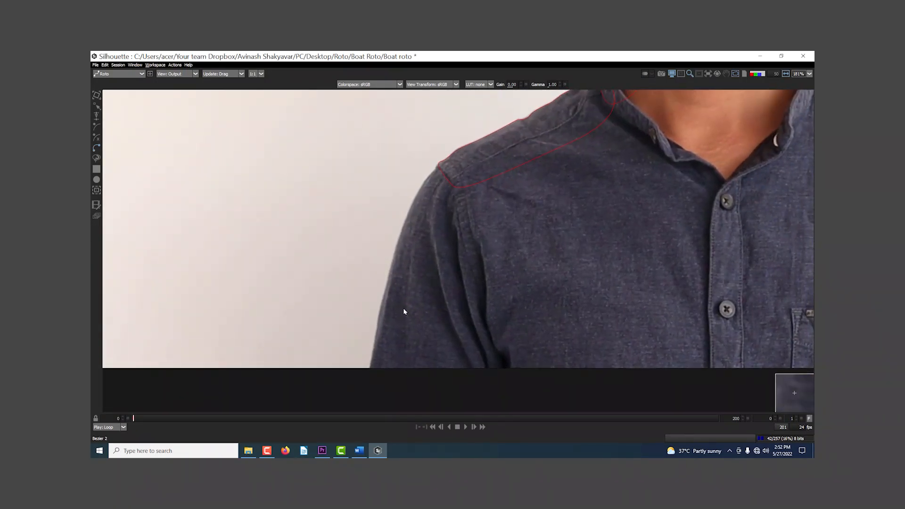
click(375, 329)
click(385, 287)
drag(366, 377, 369, 380)
scroll(369, 380, up, 4)
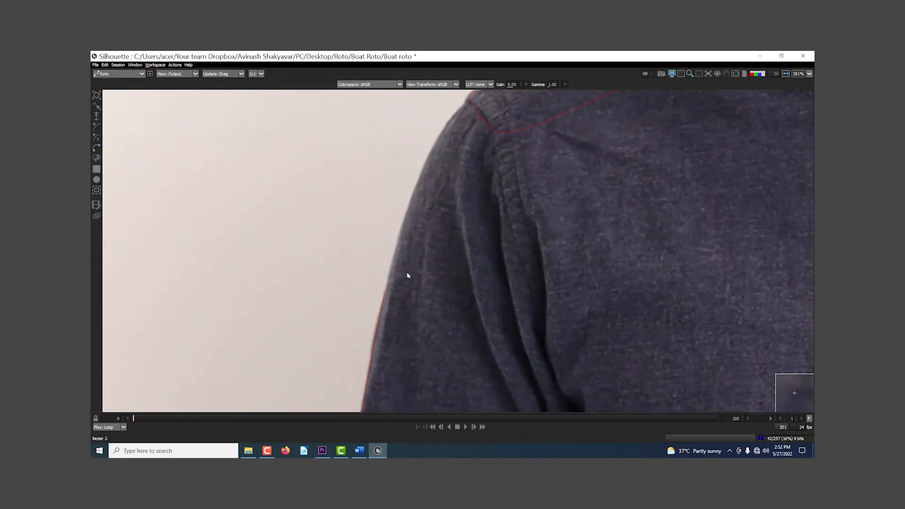
Step: Undo the misplaced sleeve points and trace the sleeve's outer edge up over the shoulder seam, overlapping the shoulder shape
drag(418, 211, 406, 187)
scroll(402, 289, down, 4)
key(ctrl+z)
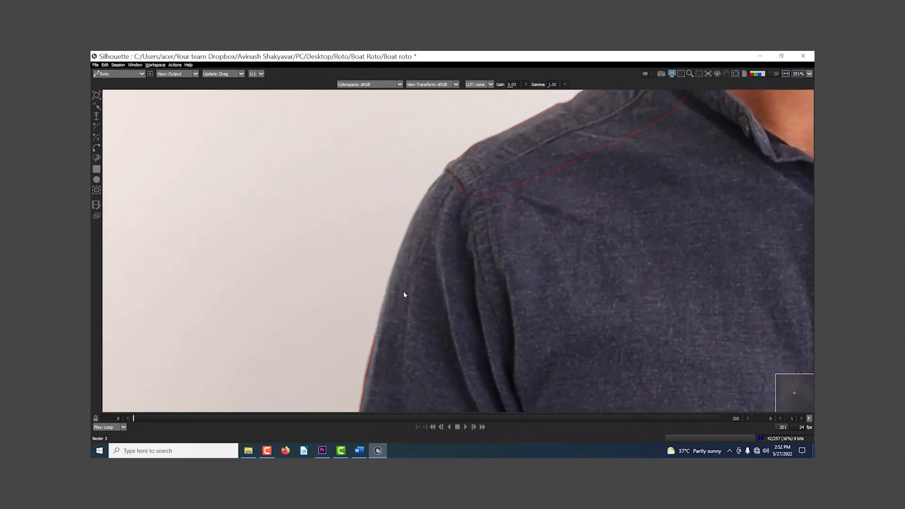
drag(386, 325, 419, 304)
key(ctrl+z)
drag(434, 227, 447, 196)
drag(491, 174, 471, 256)
scroll(440, 282, up, 2)
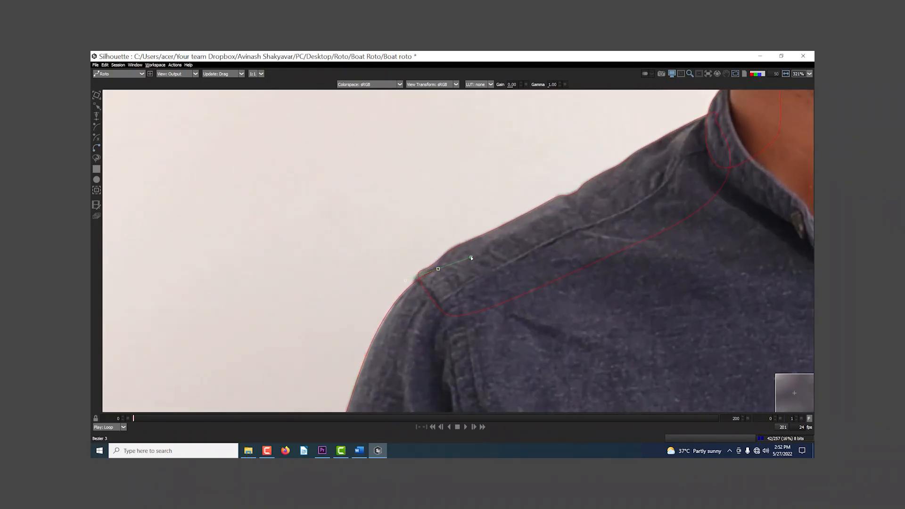
Step: Close the sleeve shape by running its inner side down through the sleeve and back to the start below the frame
scroll(432, 311, down, 1)
drag(432, 311, 473, 242)
scroll(473, 259, down, 1)
drag(505, 270, 487, 300)
scroll(495, 297, down, 1)
drag(501, 292, 531, 254)
drag(534, 323, 528, 347)
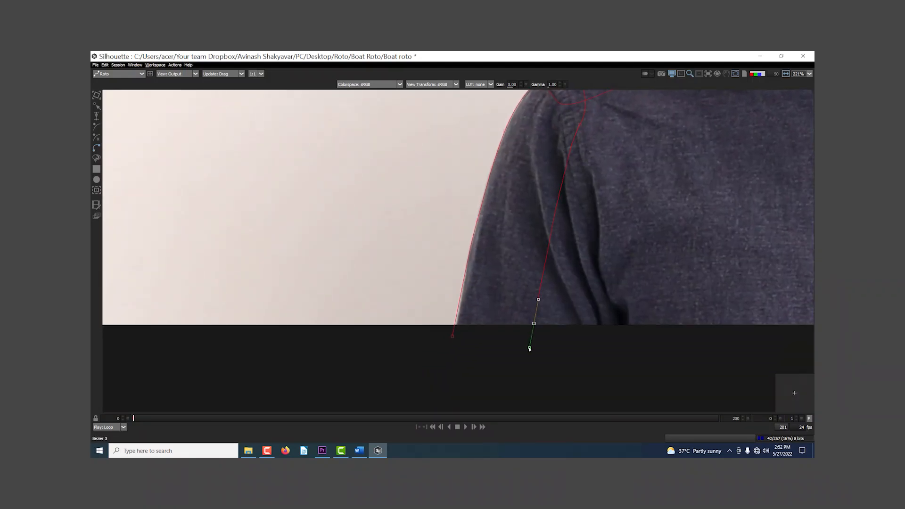
click(452, 341)
Step: Refit the shoulder shape's end points and curve handles to the shirt edge at the sleeve seam
scroll(489, 279, up, 3)
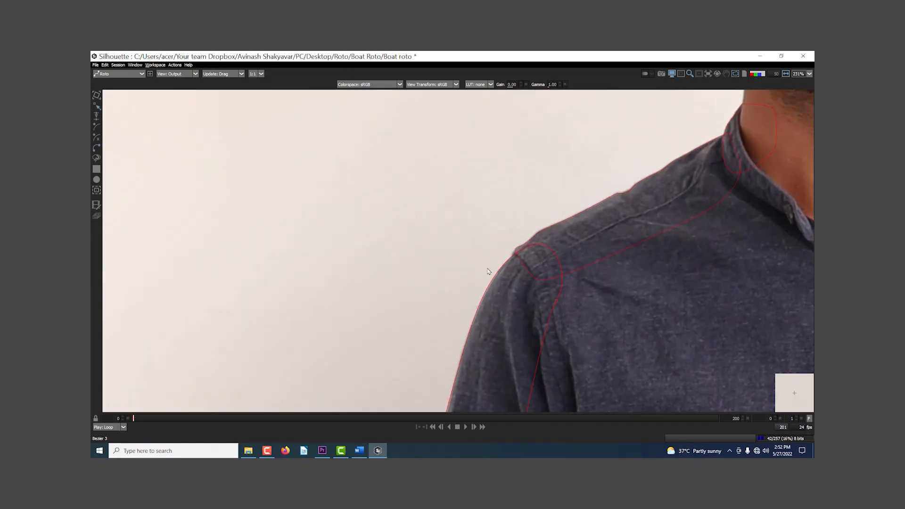
click(521, 242)
drag(525, 235, 518, 241)
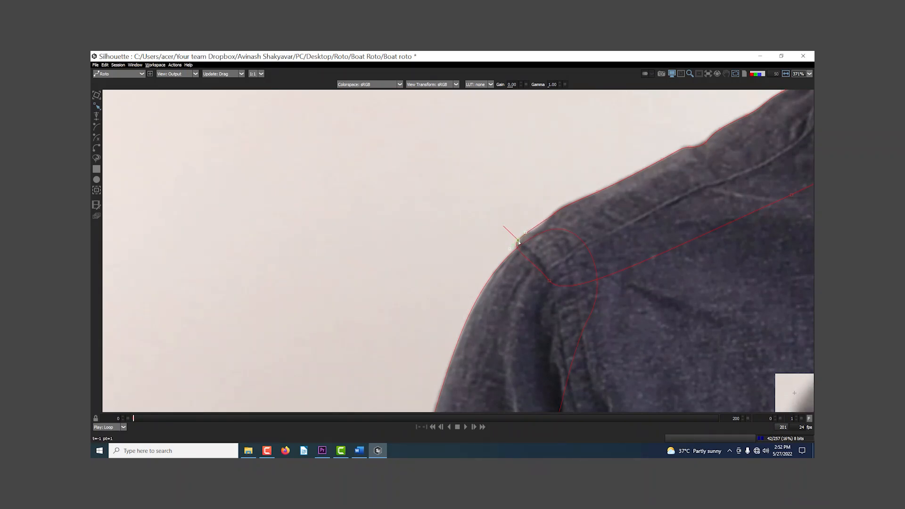
mouse_move(551, 216)
mouse_down()
mouse_move(541, 223)
mouse_move(552, 211)
mouse_up()
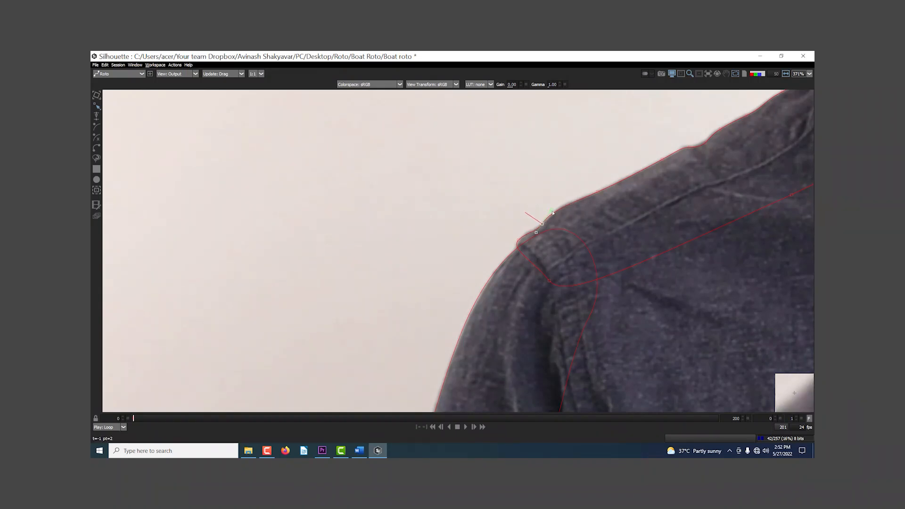
Step: Adjust the sleeve shape's outer corner point just below the frame so its edge follows the sleeve
scroll(506, 278, down, 6)
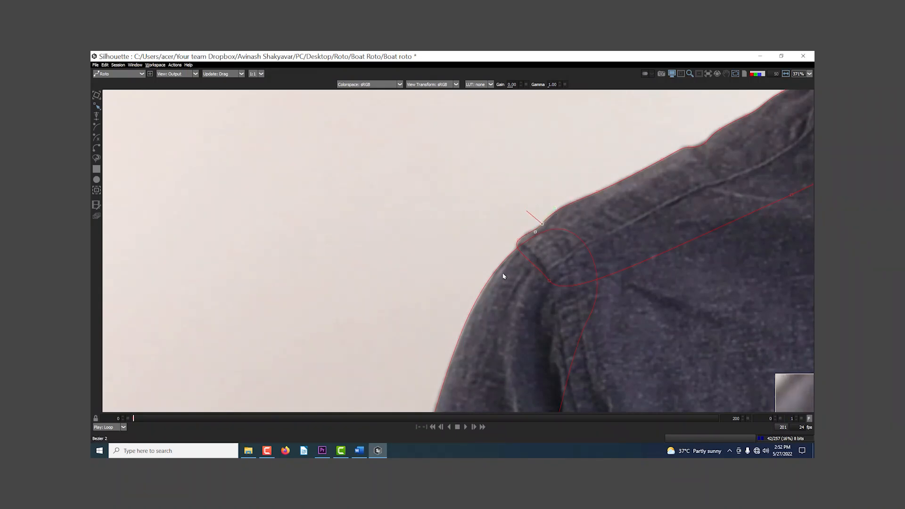
drag(543, 370, 529, 249)
scroll(530, 248, down, 6)
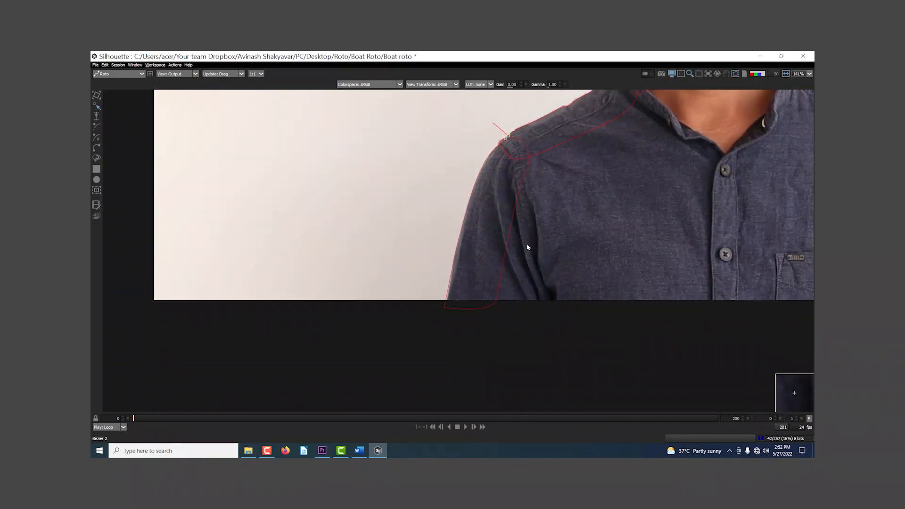
scroll(471, 283, up, 11)
scroll(459, 278, up, 2)
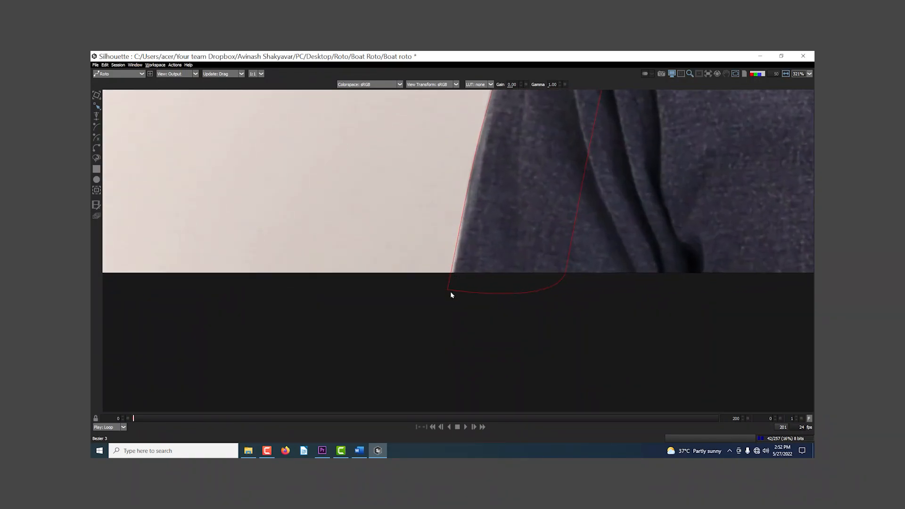
click(447, 290)
drag(450, 292, 451, 292)
scroll(460, 292, down, 12)
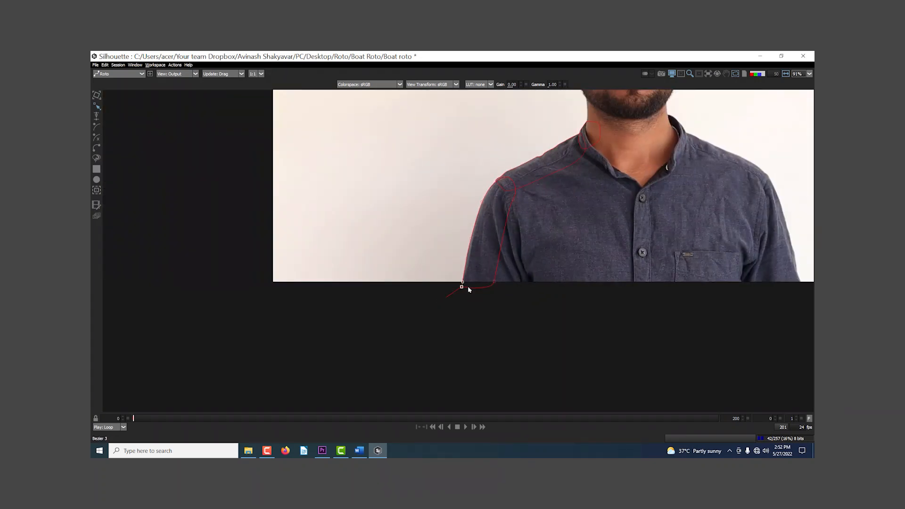
Step: Draw a closed Bezier shape around the collar on the opposite side, following its outer edge and returning over the neck
drag(611, 213, 440, 236)
scroll(460, 244, up, 10)
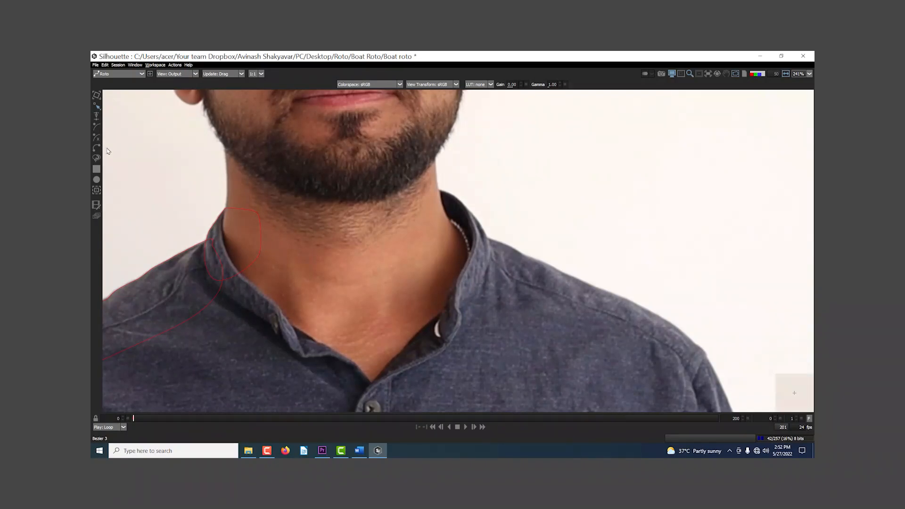
scroll(382, 174, up, 4)
scroll(485, 207, up, 6)
drag(446, 201, 463, 229)
click(393, 172)
click(468, 235)
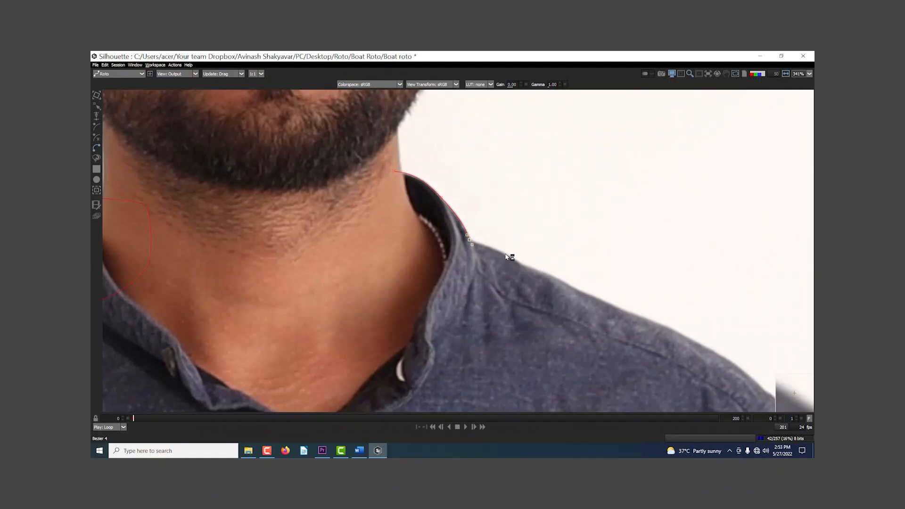
click(465, 298)
click(427, 284)
drag(402, 228, 394, 201)
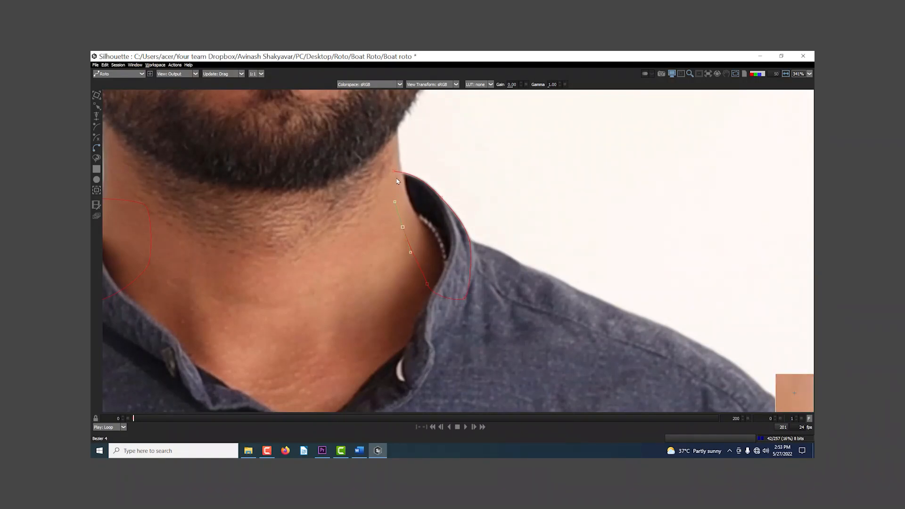
click(394, 174)
Step: Start a new Bezier shape inside the second collar shape and trace the beginning of the adjoining shoulder's upper edge
key(s)
drag(488, 249, 436, 211)
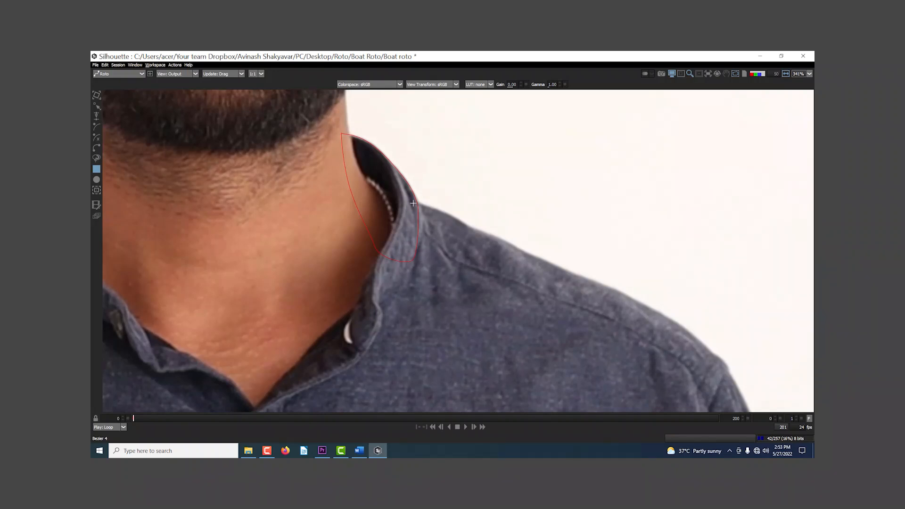
click(96, 148)
click(97, 149)
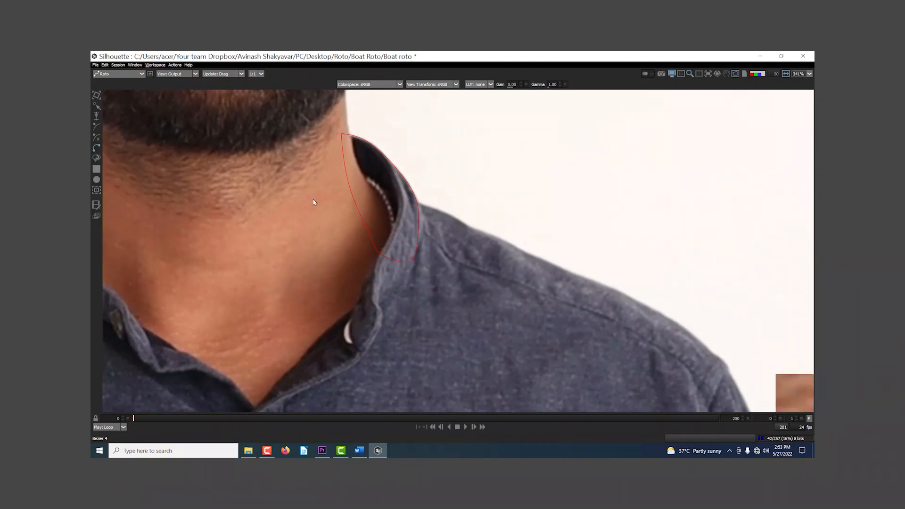
click(395, 200)
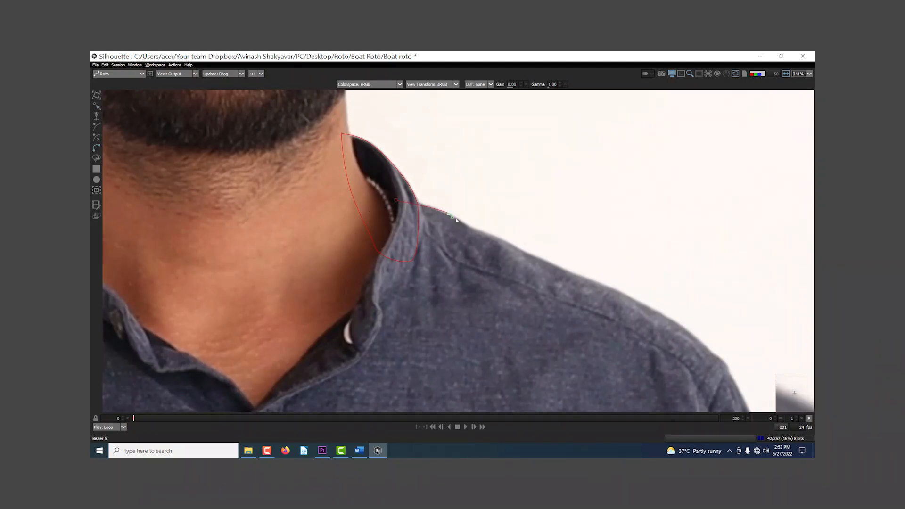
drag(472, 226, 444, 216)
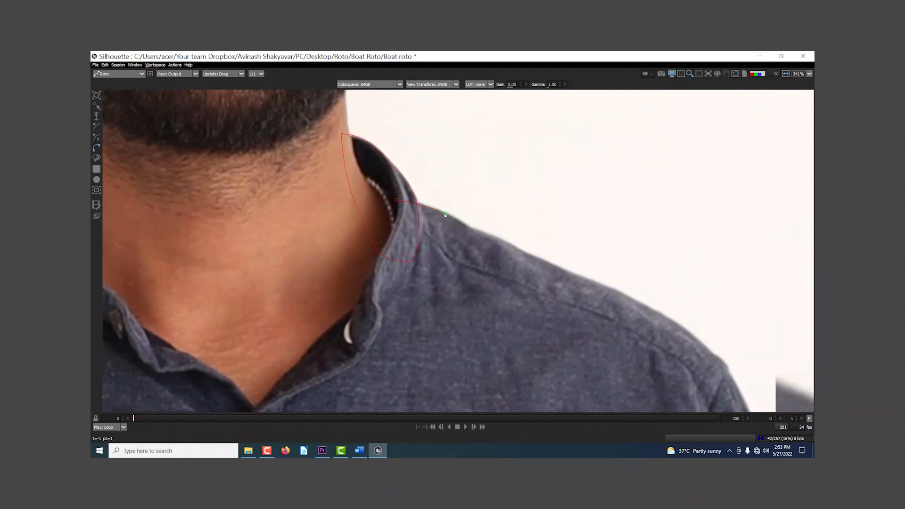
Step: Continue the second shoulder shape along the shoulder's upper edge down to the corner at the sleeve seam
click(474, 229)
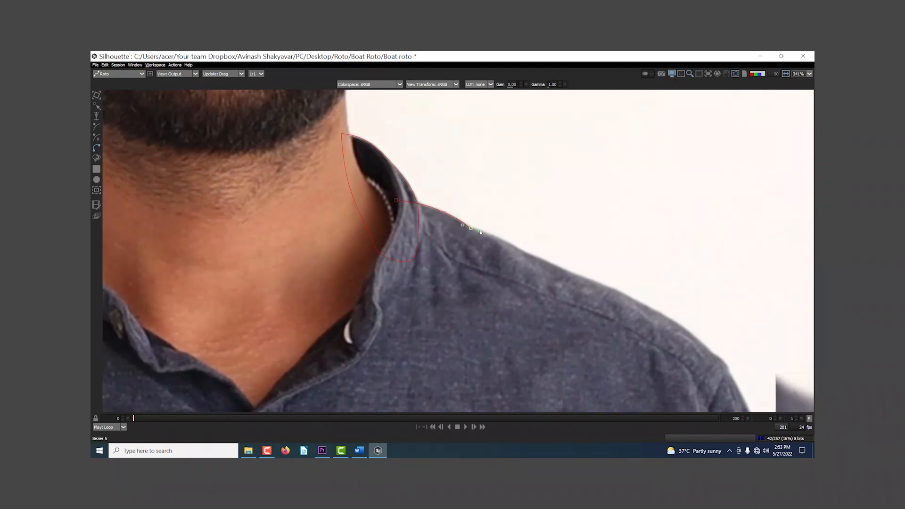
click(529, 254)
drag(548, 261, 523, 252)
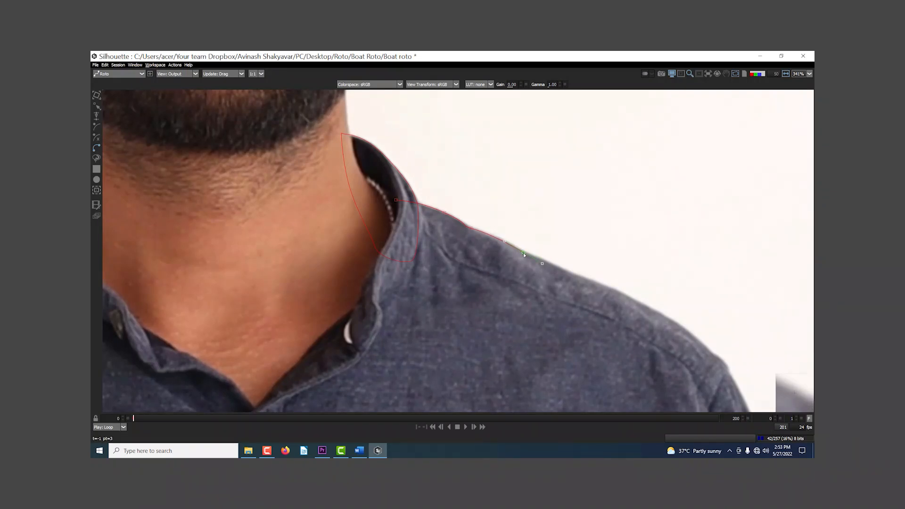
click(563, 270)
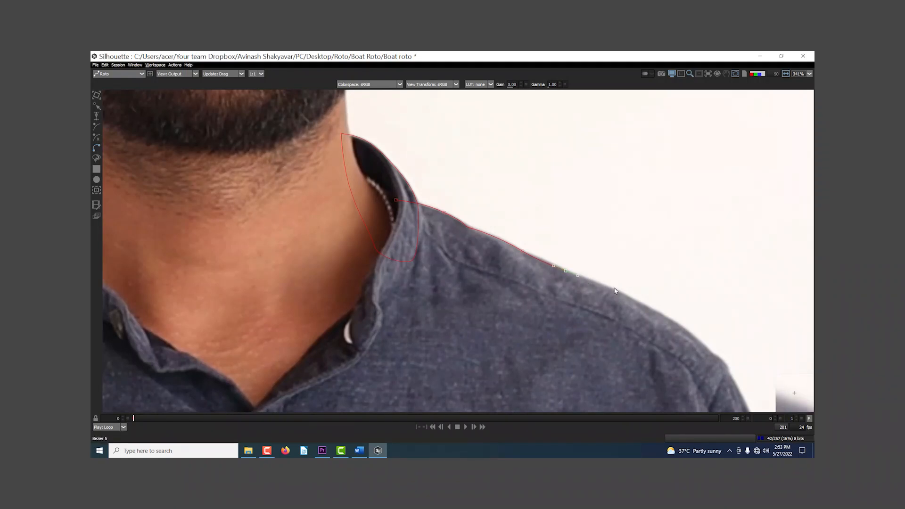
drag(619, 291, 636, 298)
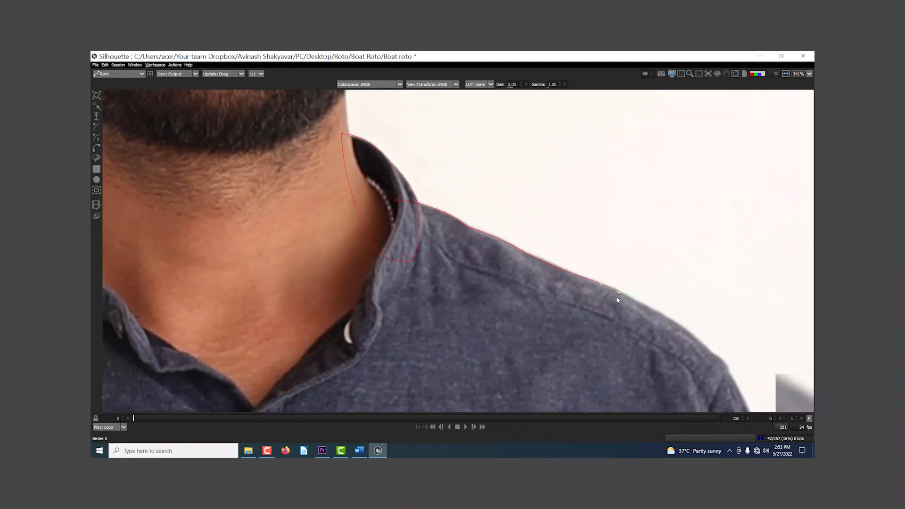
drag(693, 335, 656, 228)
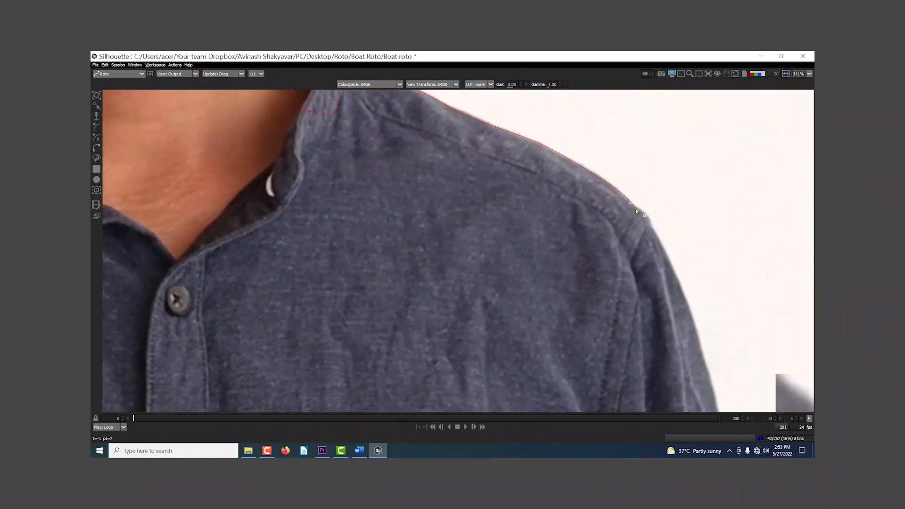
drag(648, 225, 646, 232)
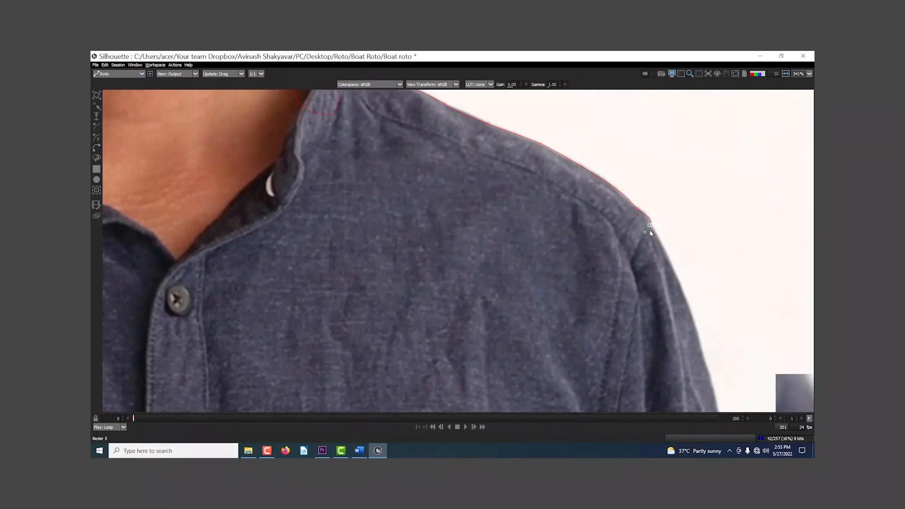
Step: Close the second shoulder shape by running its lower side from the sleeve seam through the shirt back to the collar
drag(609, 286, 588, 297)
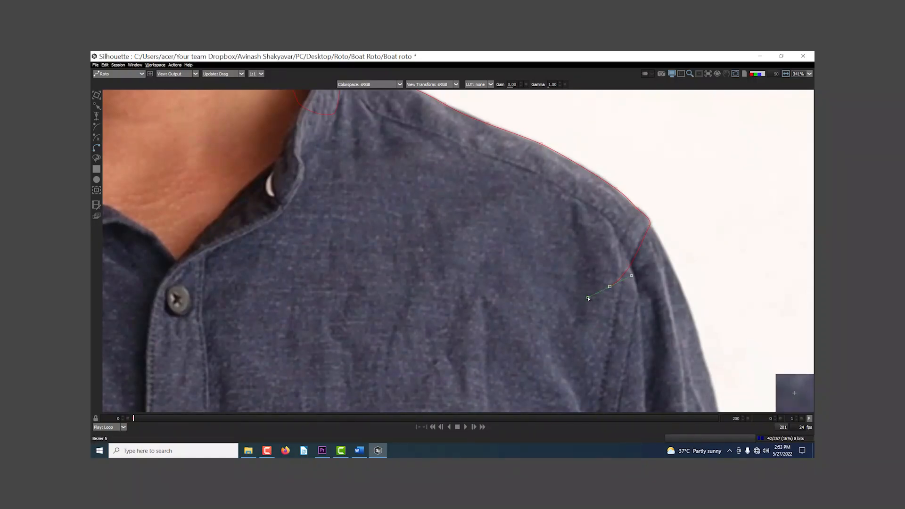
drag(433, 238, 559, 368)
drag(497, 345, 476, 331)
drag(428, 258, 420, 233)
click(444, 183)
scroll(471, 273, down, 5)
drag(534, 326, 490, 255)
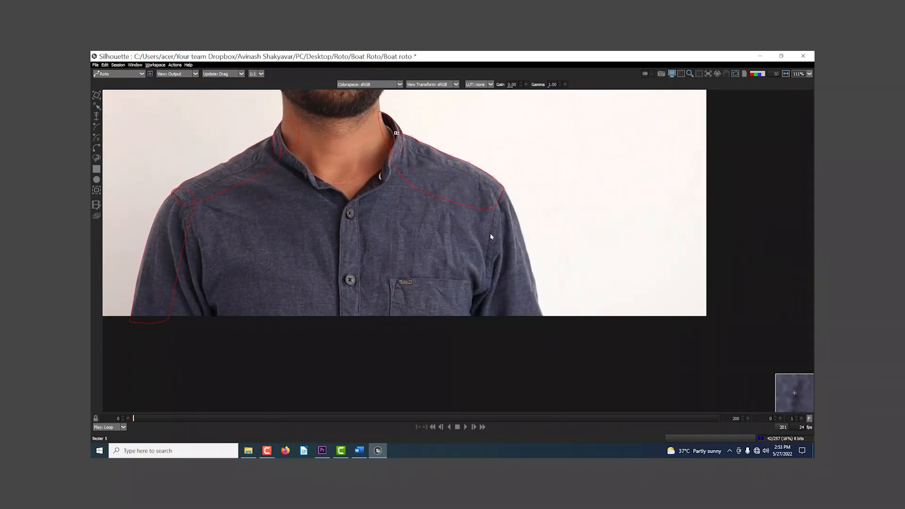
scroll(490, 236, up, 1)
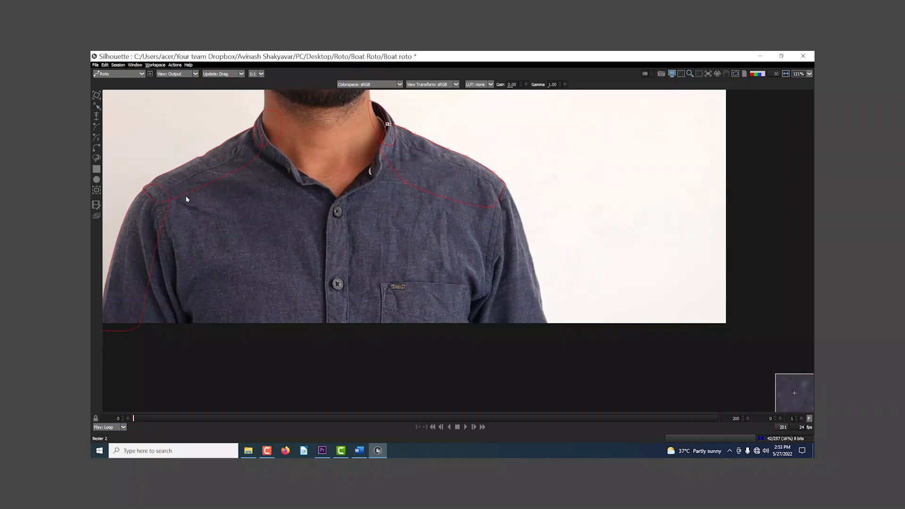
Step: Start a new Bezier shape at the second shoulder's corner and trace the upper part of the adjoining sleeve's outer edge
scroll(523, 201, up, 5)
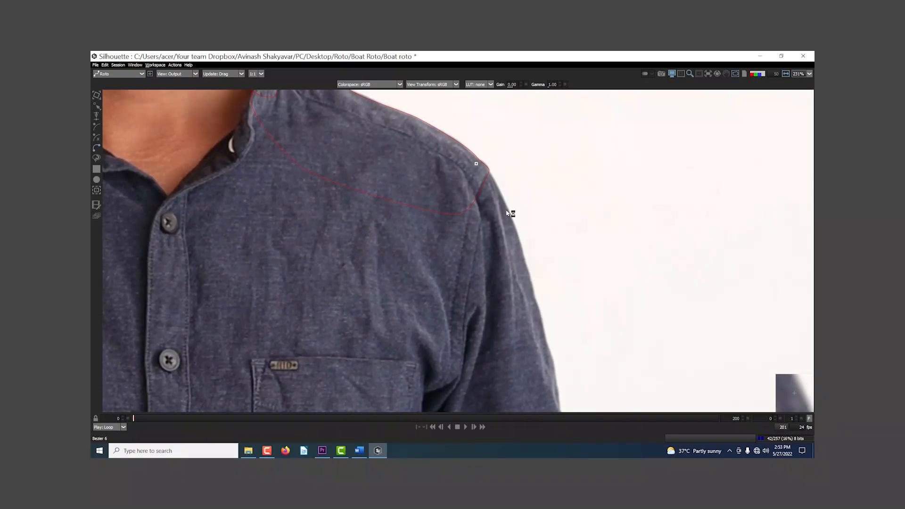
drag(511, 227, 521, 248)
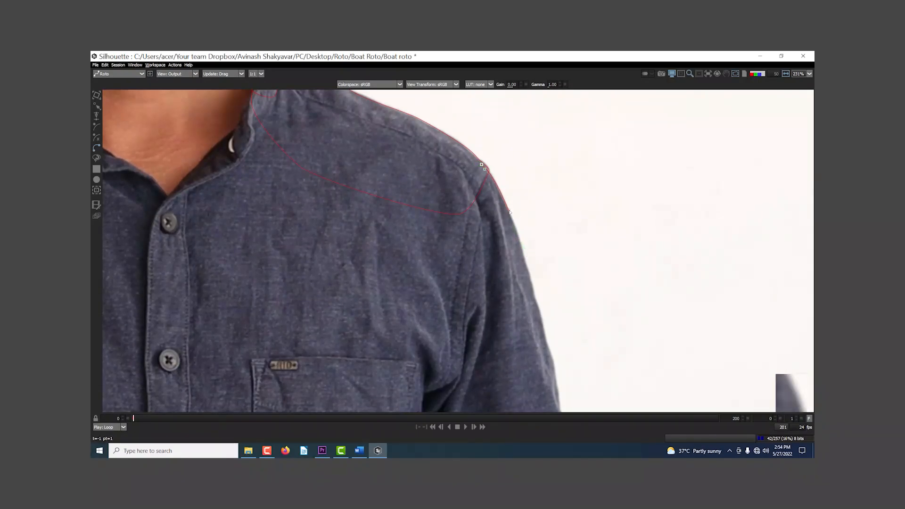
drag(510, 214, 511, 217)
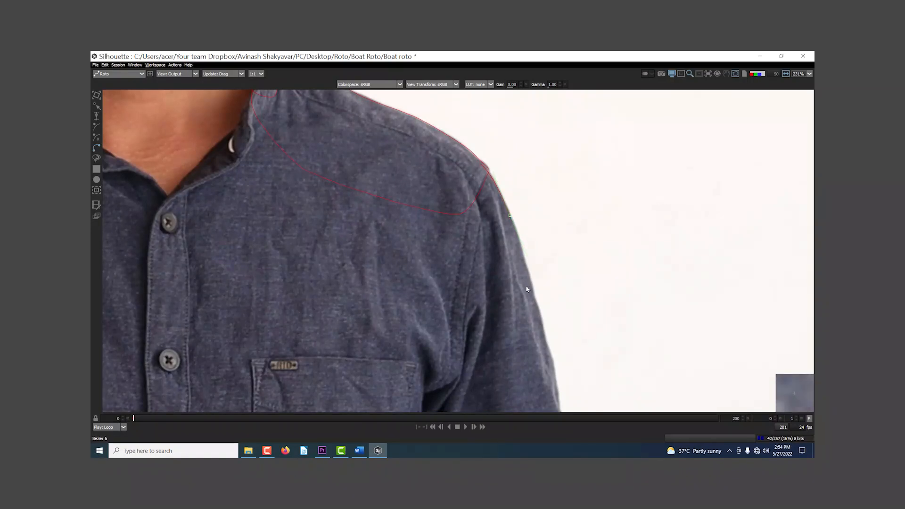
click(521, 258)
click(531, 281)
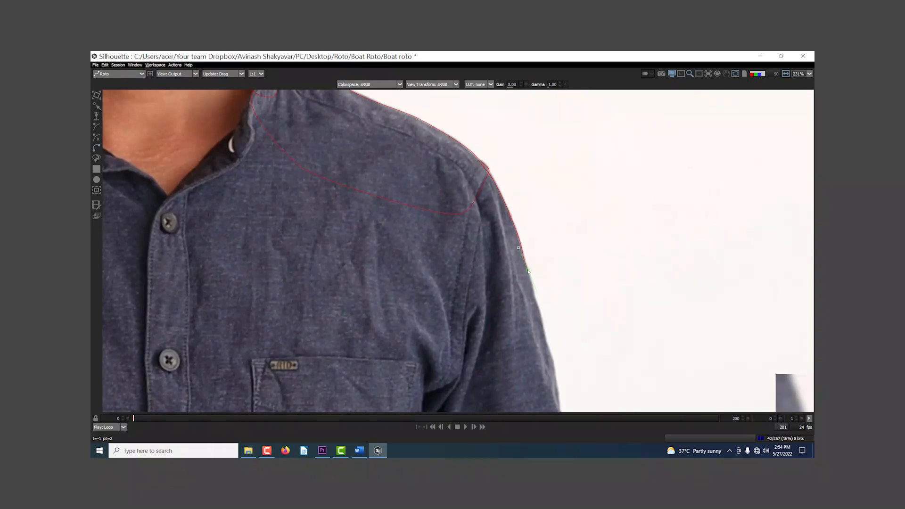
Step: Continue the second sleeve shape down the middle of the sleeve's outer edge, fitting its points closely to the fabric
scroll(528, 271, up, 3)
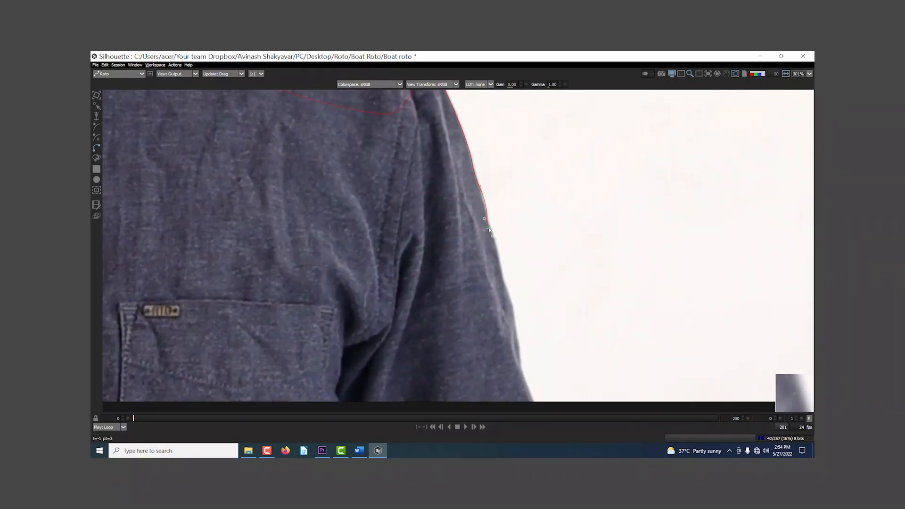
click(480, 188)
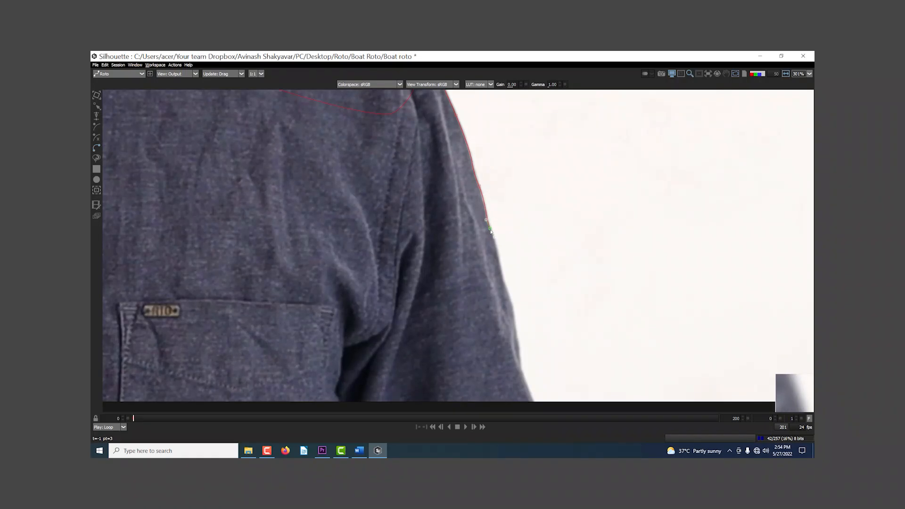
drag(501, 273, 504, 283)
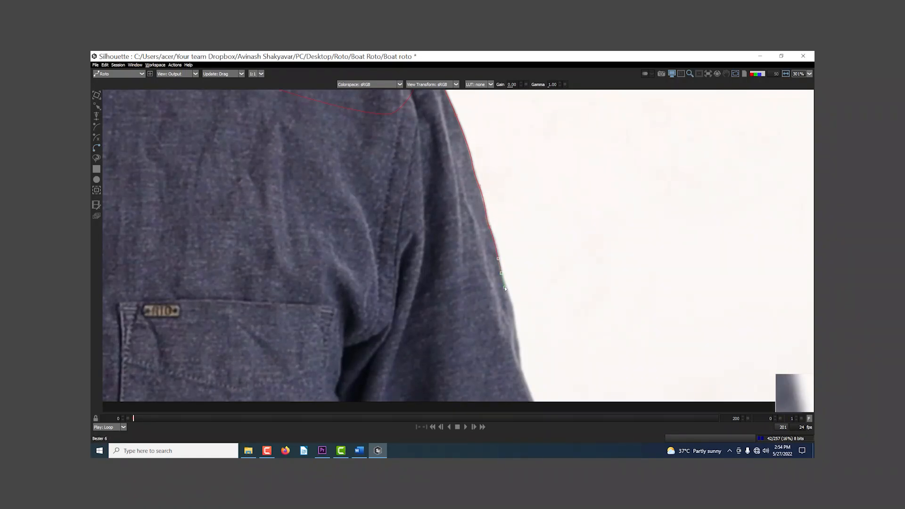
click(505, 288)
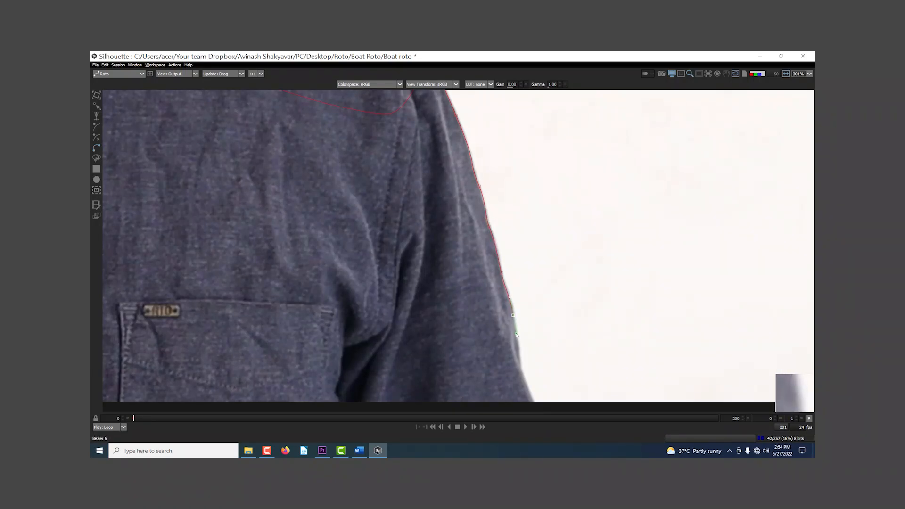
click(515, 334)
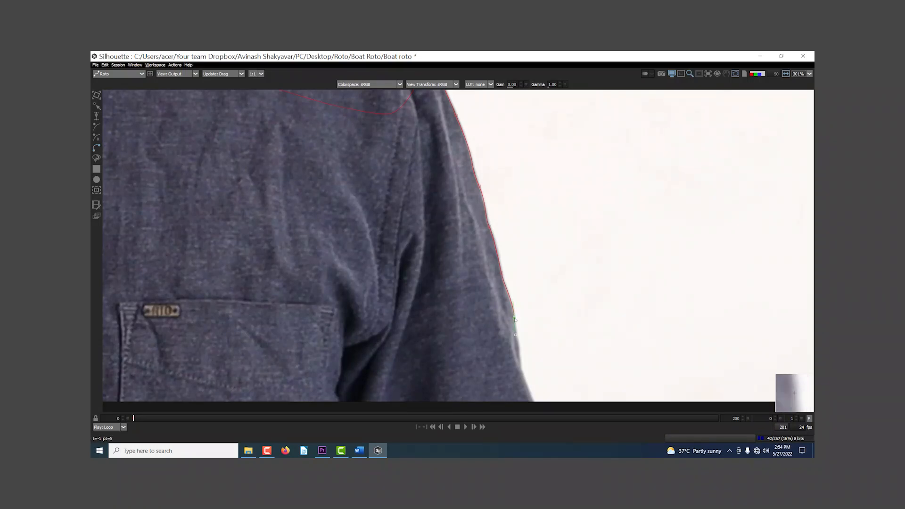
Step: Extend the second sleeve shape along the outer edge to the image's lower border and adjust the curve there
scroll(523, 310, down, 3)
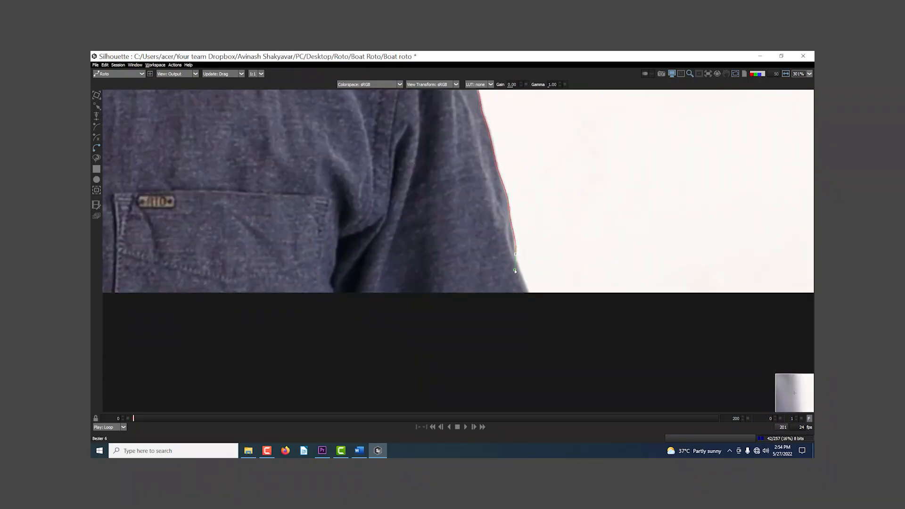
click(528, 292)
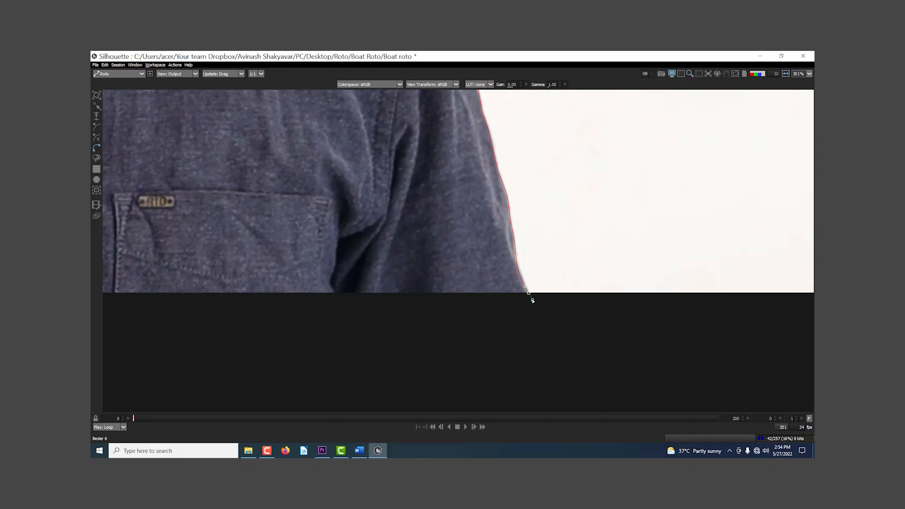
drag(528, 294, 533, 297)
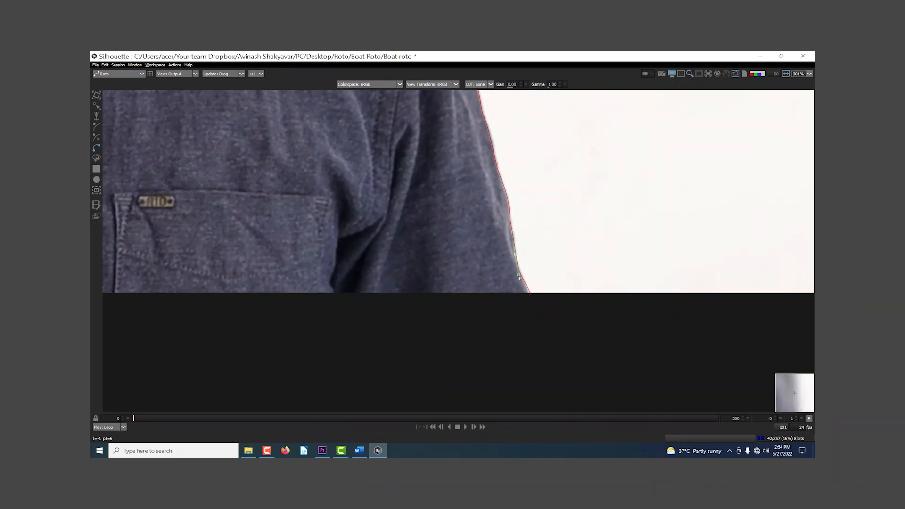
Step: Close the second sleeve shape by running it below the image border and up through the inner sleeve, overlapping the shoulder shape
scroll(518, 276, down, 4)
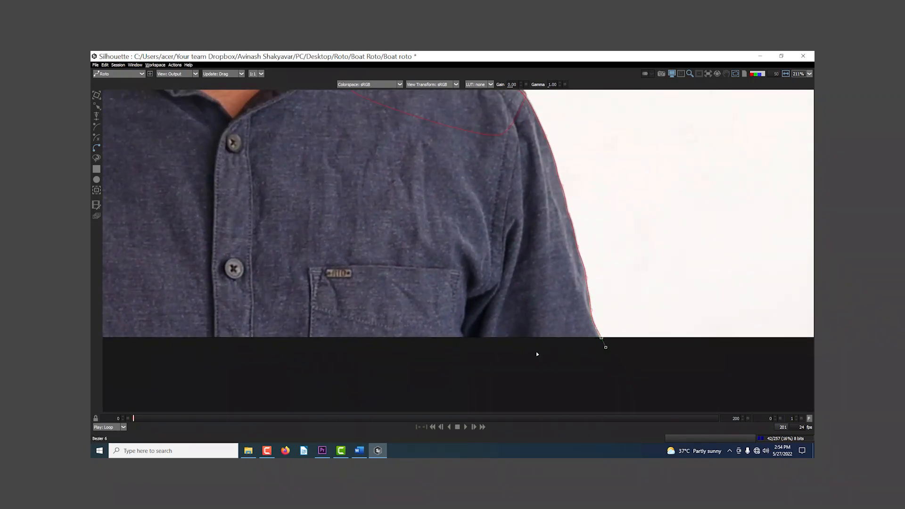
scroll(522, 307, down, 1)
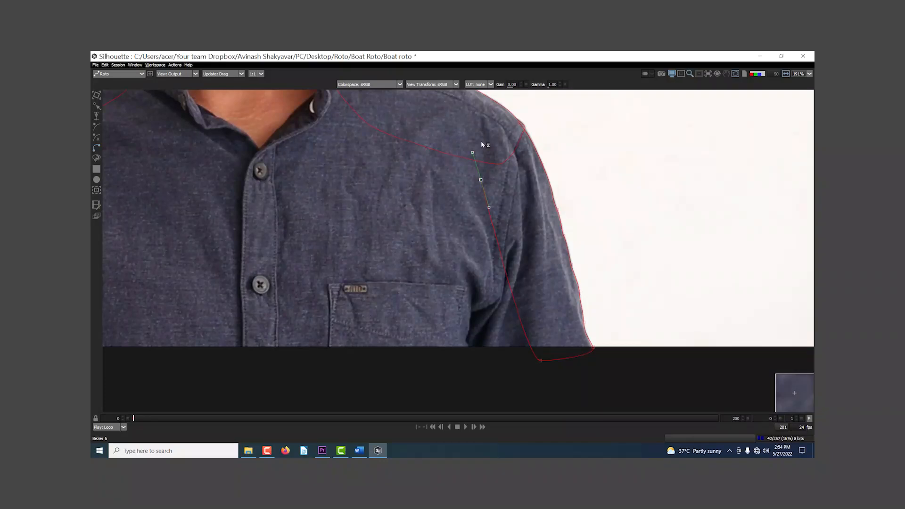
scroll(520, 126, down, 6)
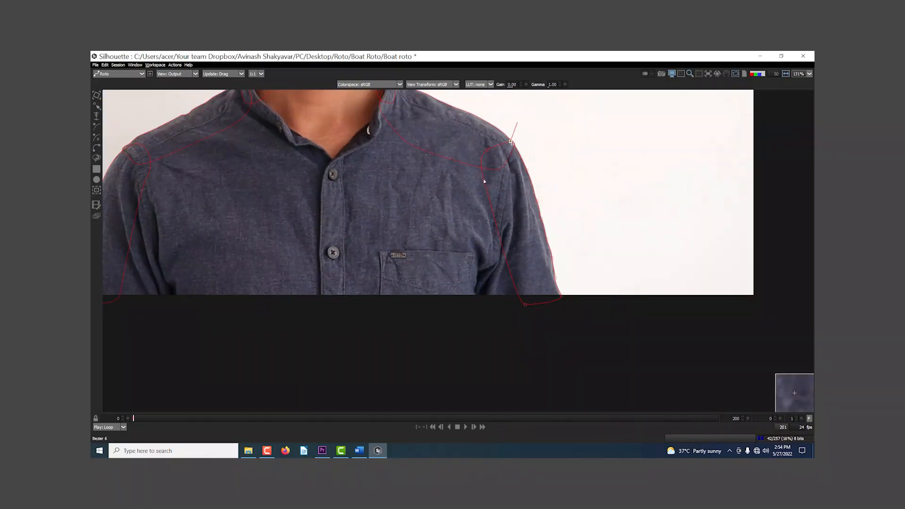
scroll(521, 242, down, 1)
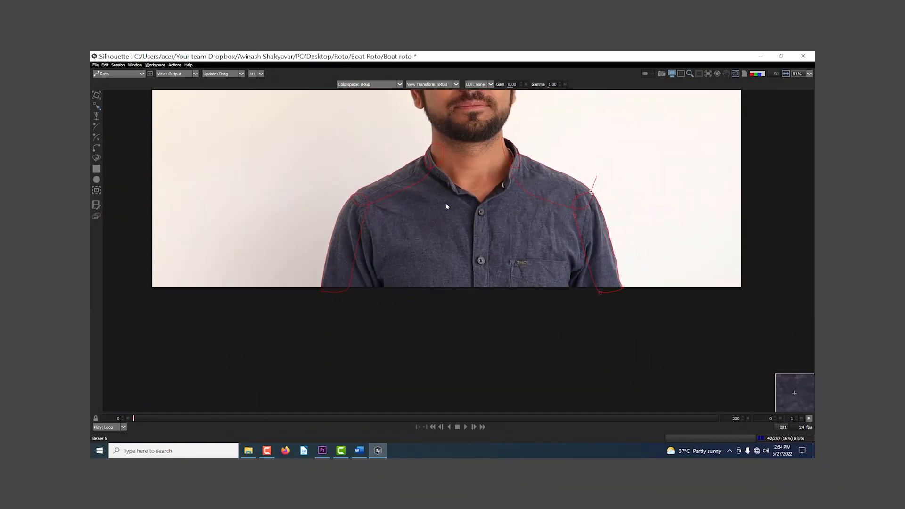
Step: Check the alpha matte of the collar, shoulder and sleeve shapes
drag(447, 207, 448, 223)
key(a)
key(a)
key(a)
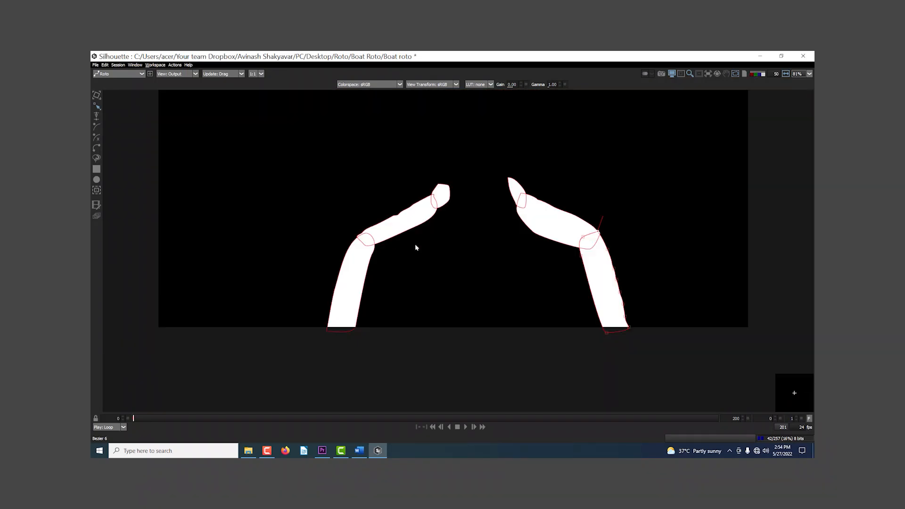
Step: Draw a closed Bezier shape over the torso, overlapping the sleeves and shoulders, crossing the neck and passing below the image border
key(a)
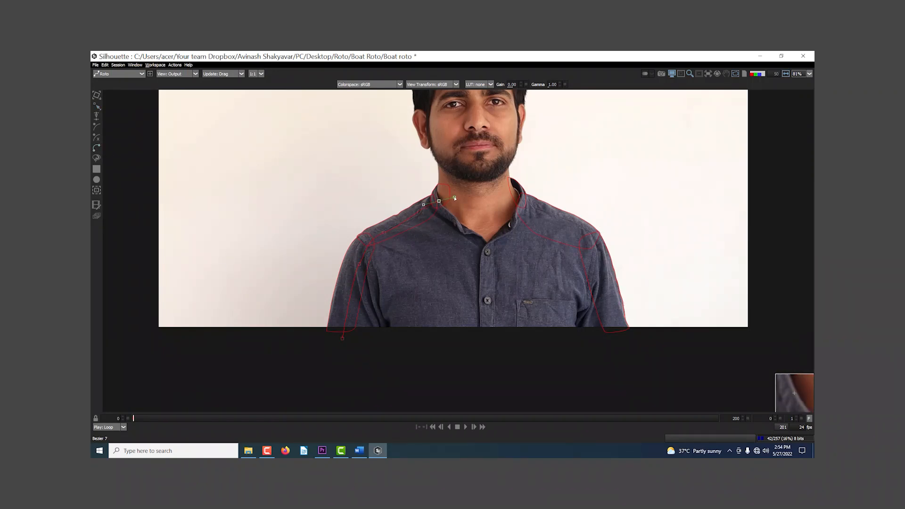
drag(514, 195, 523, 202)
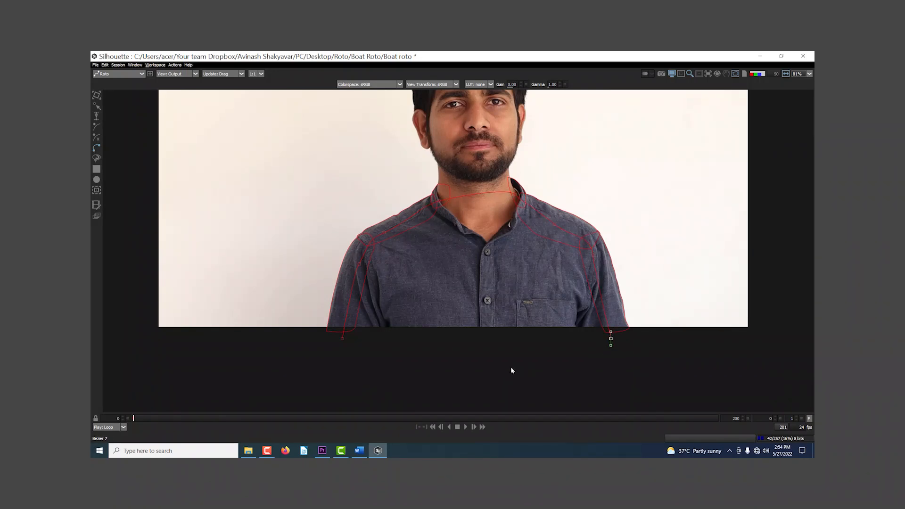
click(342, 339)
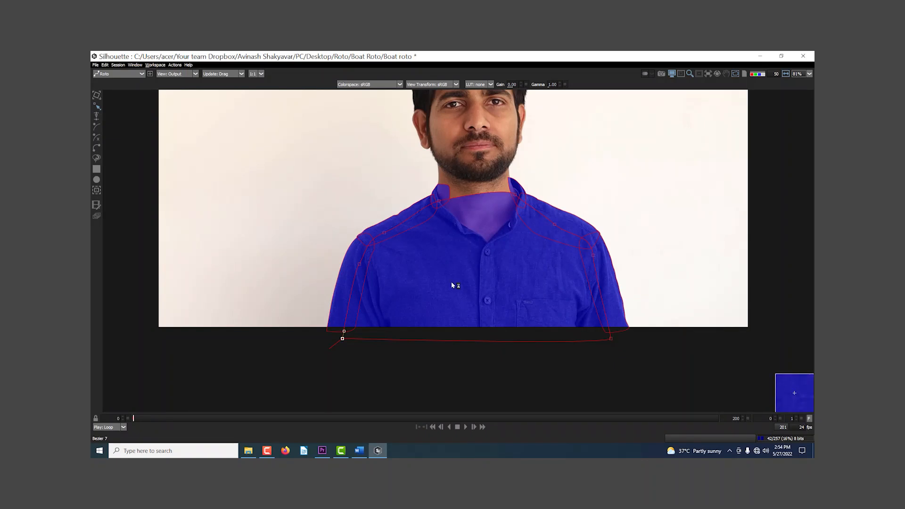
Step: Inspect the combined shirt matte with the shape outlines hidden, then return to the image with outlines shown
scroll(451, 284, down, 3)
key(a)
click(734, 75)
scroll(411, 251, up, 4)
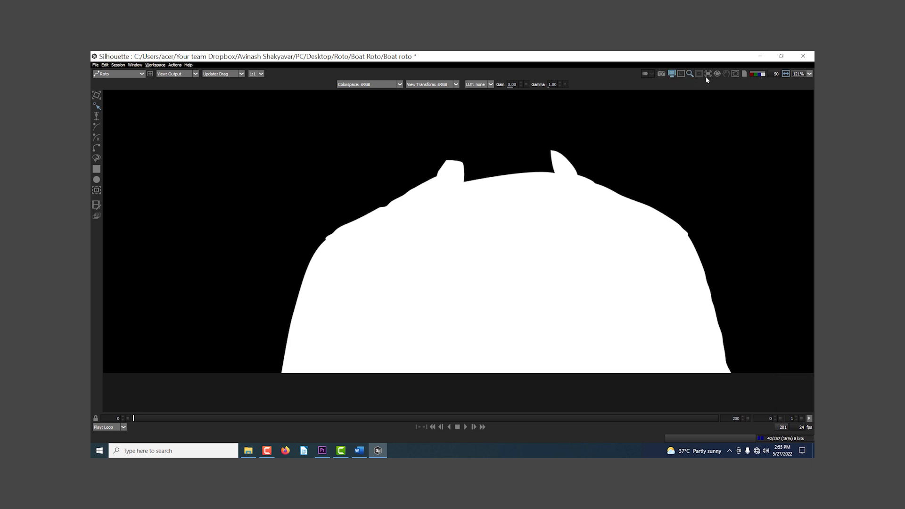
key(a)
click(737, 75)
Step: Start a new Bezier shape on the beard's edge and trace the side of the neck down to the collar
drag(469, 200, 361, 298)
scroll(444, 287, up, 3)
scroll(383, 264, up, 1)
scroll(370, 262, up, 2)
scroll(351, 275, up, 1)
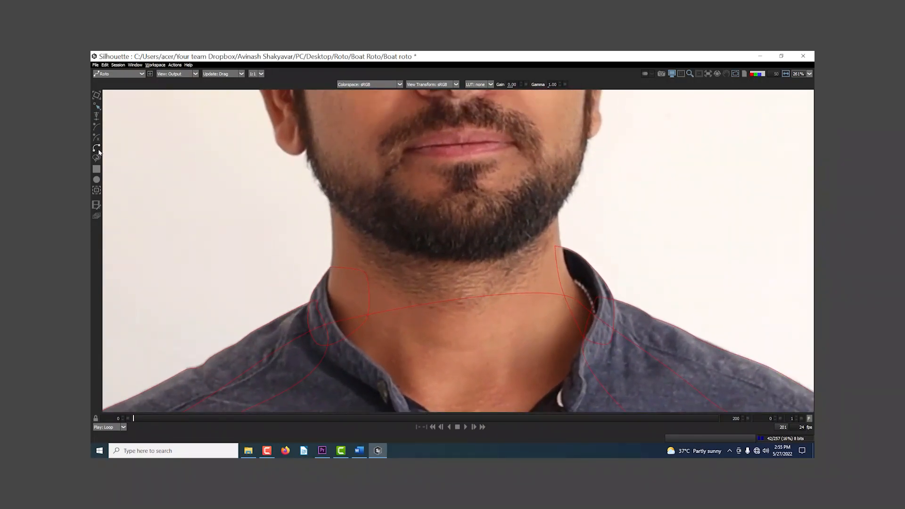
scroll(299, 240, up, 1)
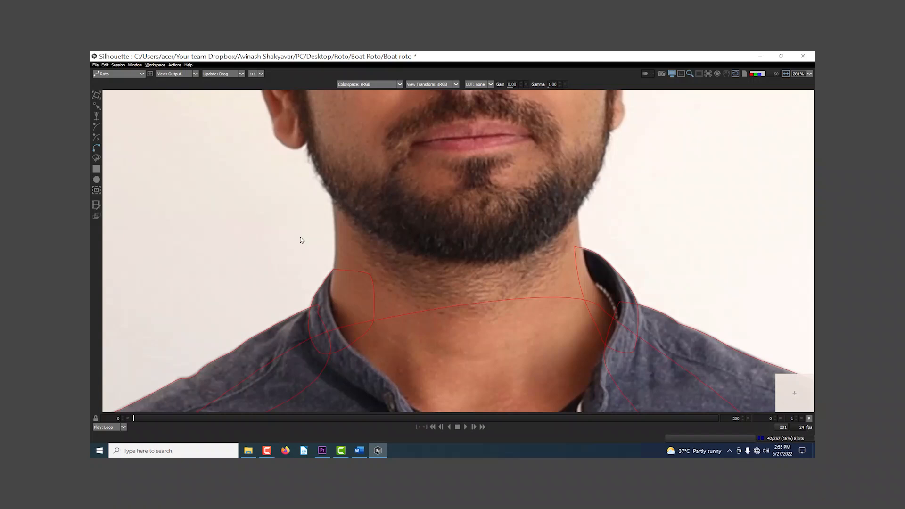
click(330, 179)
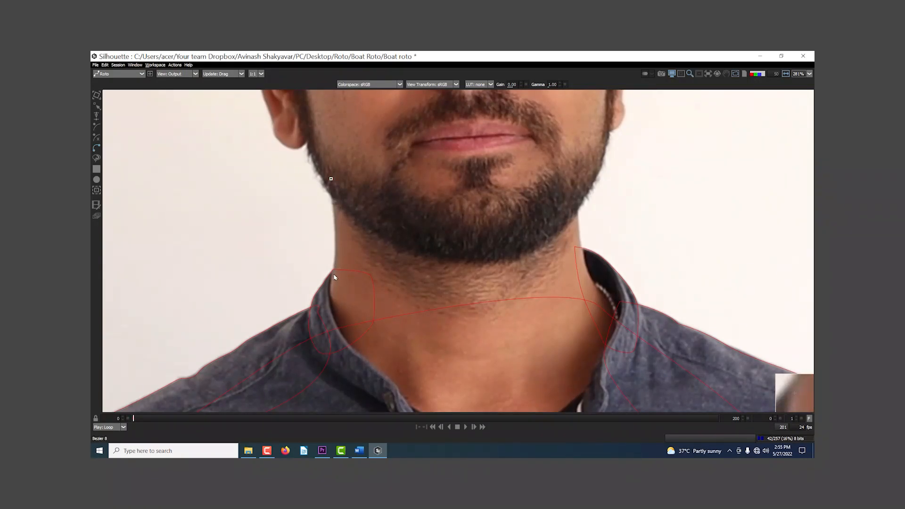
drag(334, 275, 327, 292)
Step: Close the neck shape by running it across the neck's base, up the opposite side and back through the beard
drag(453, 320, 474, 319)
drag(594, 286, 587, 259)
mouse_move(574, 199)
mouse_down()
mouse_move(575, 170)
mouse_move(577, 212)
mouse_up()
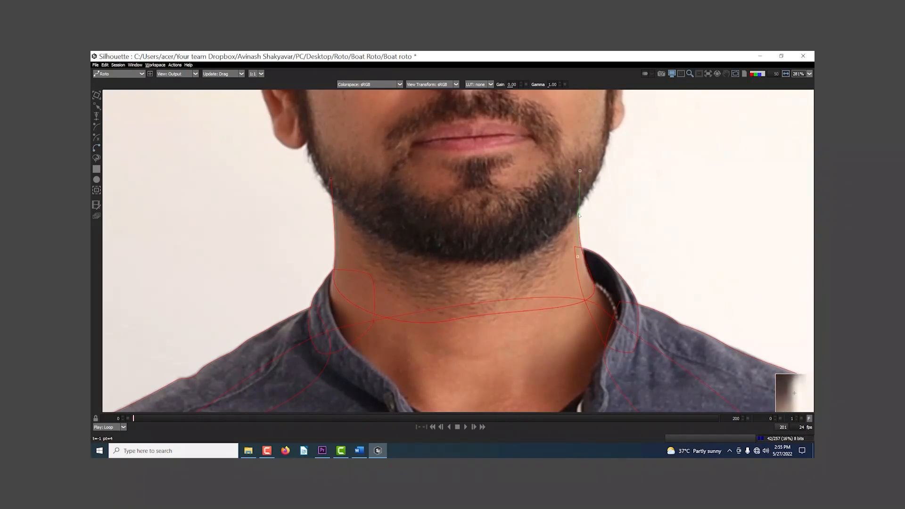
click(329, 179)
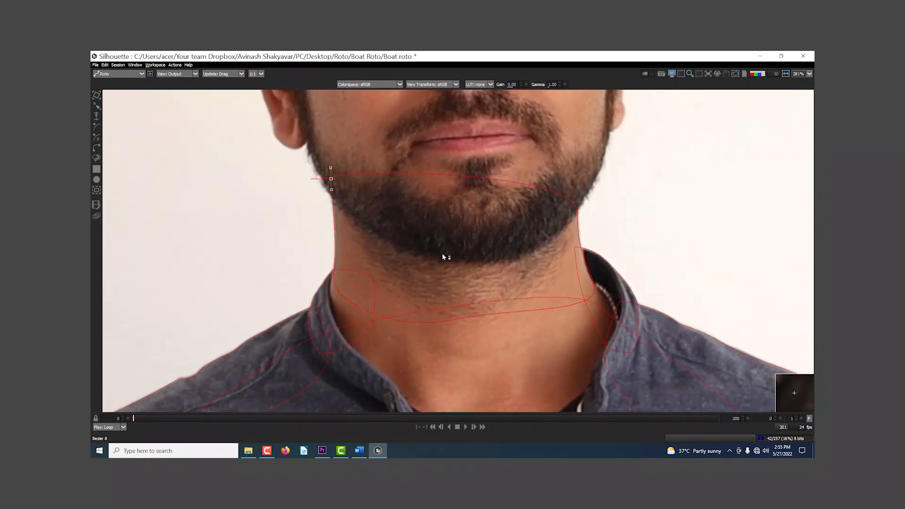
Step: Check the alpha matte and reshape the neck shape's lower edge to fill the gap beside the first collar shape
scroll(442, 257, down, 5)
scroll(433, 284, down, 3)
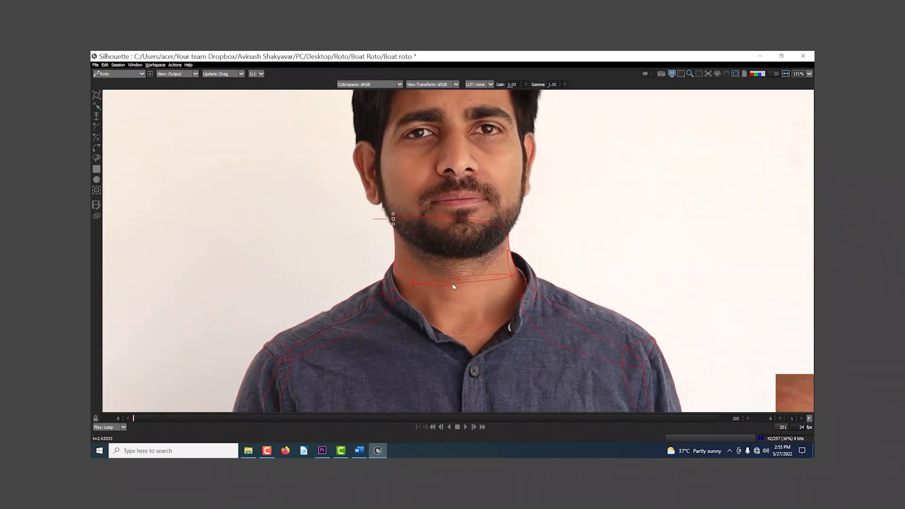
key(a)
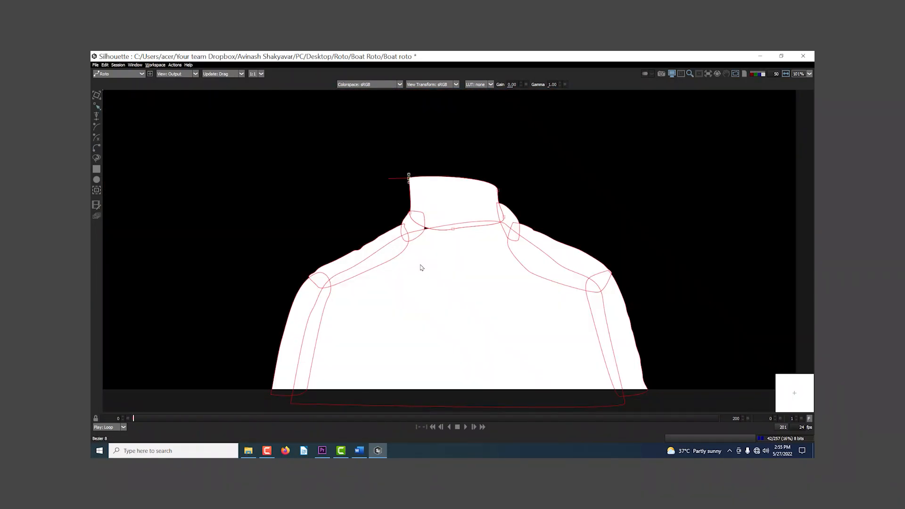
scroll(431, 255, up, 5)
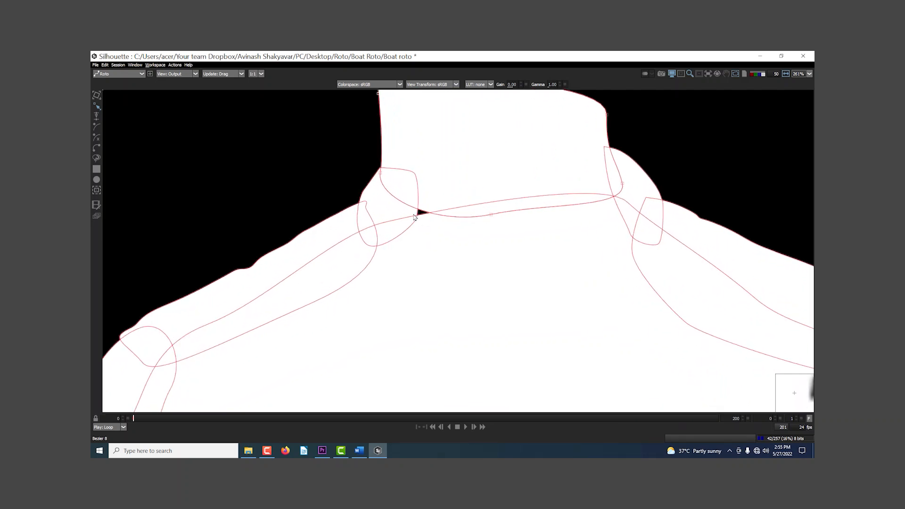
scroll(418, 260, up, 1)
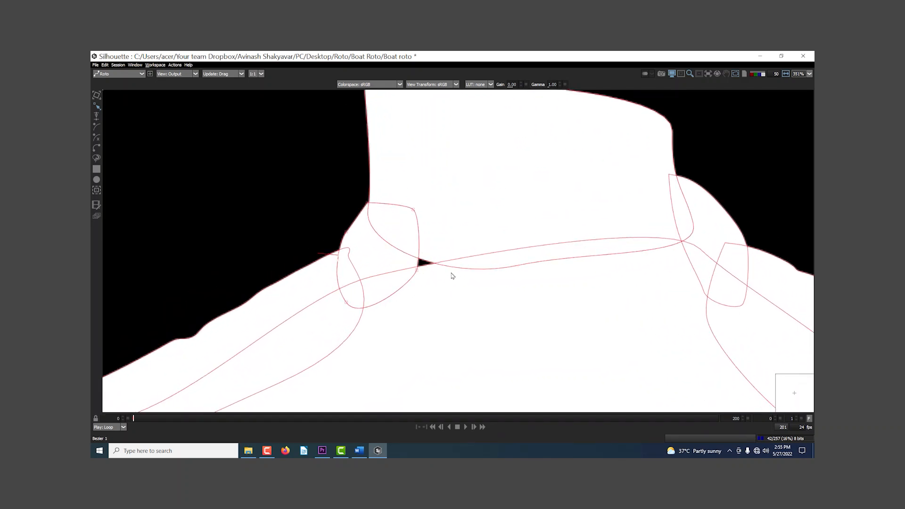
drag(517, 267, 433, 282)
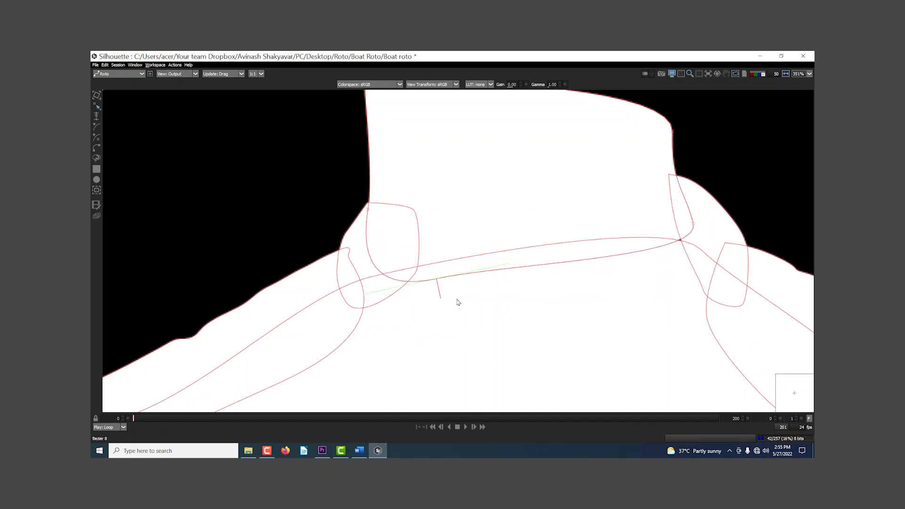
Step: Inspect the whole shirt and neck matte with the shape outlines hidden, then show the outlines again
scroll(457, 302, down, 4)
click(735, 74)
scroll(551, 135, down, 4)
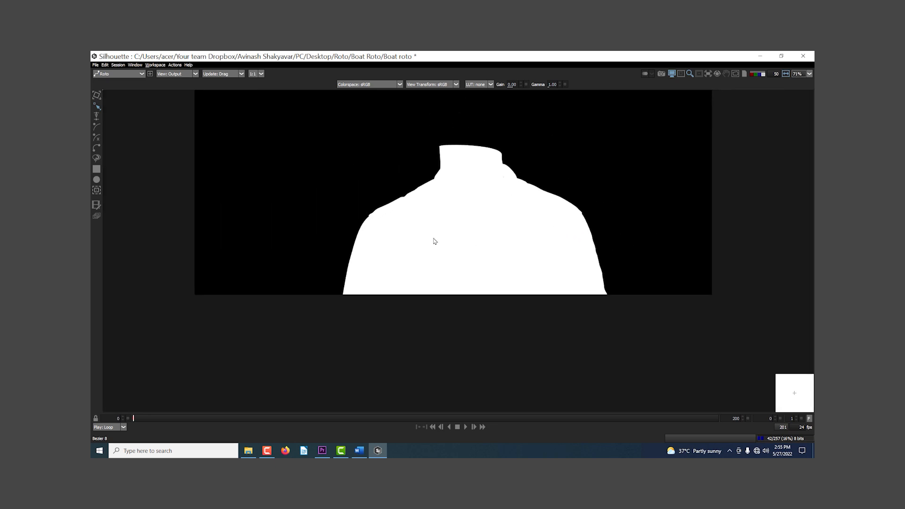
key(a)
key(a)
key(a)
click(735, 73)
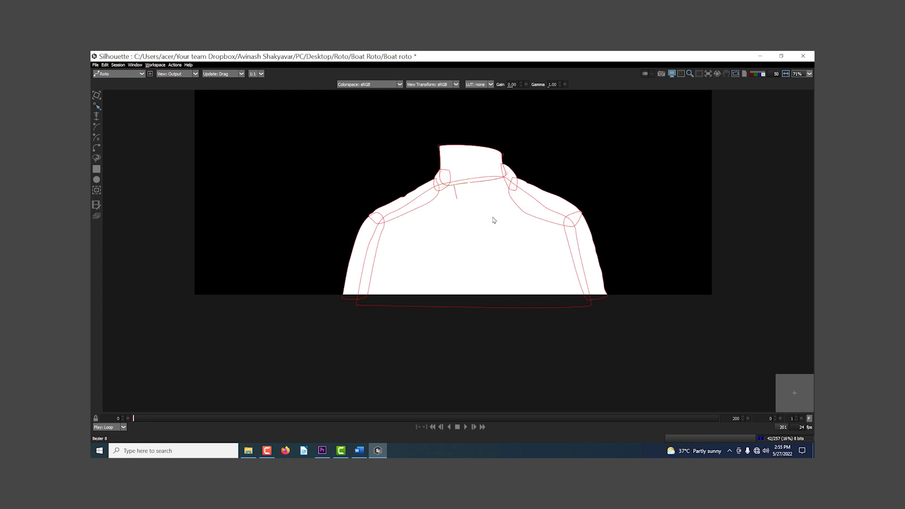
Step: Return from the alpha matte to the image in the full panel layout and select all shapes from Bezier 1 to Bezier 8
key(a)
key(grave)
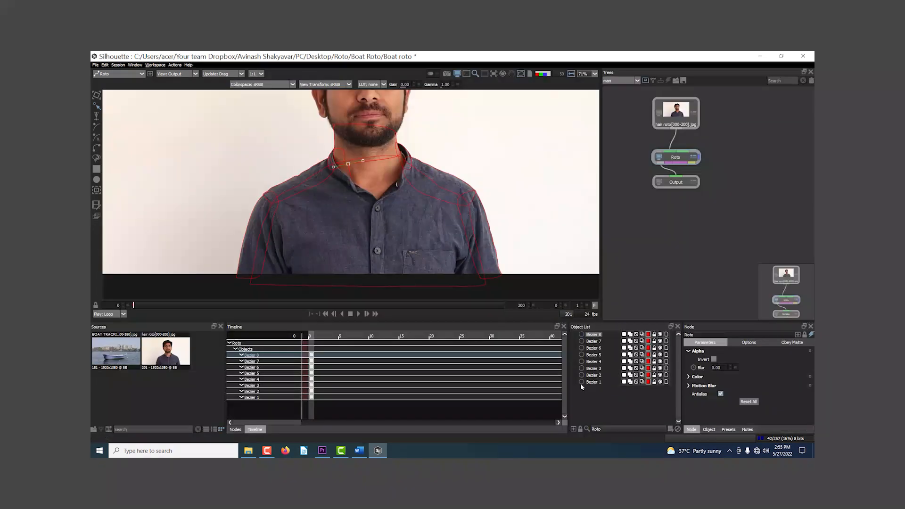
click(593, 382)
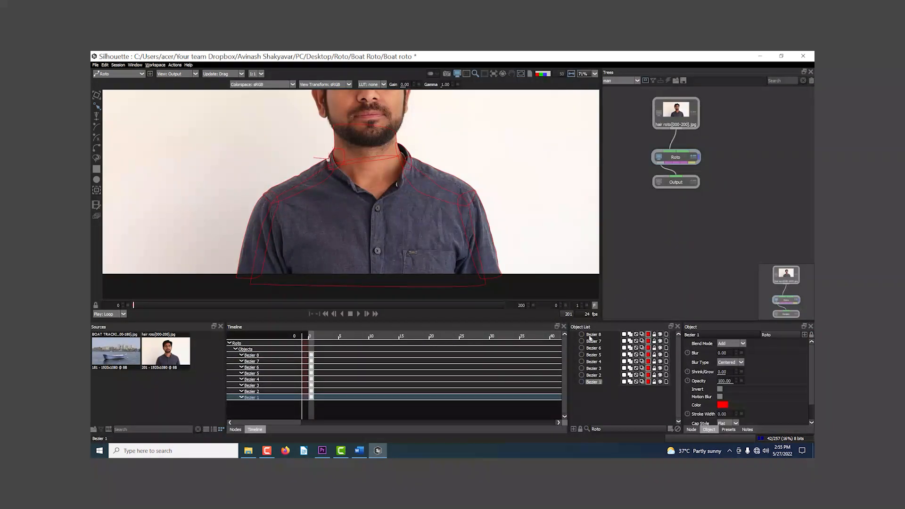
shift+click(589, 335)
Step: Examine the ear, face and hair edges up close, then the whole frame with its shirt and neck shapes
drag(409, 183, 452, 238)
scroll(388, 201, up, 4)
drag(387, 202, 362, 237)
drag(360, 206, 369, 231)
scroll(343, 144, up, 1)
drag(343, 143, 352, 169)
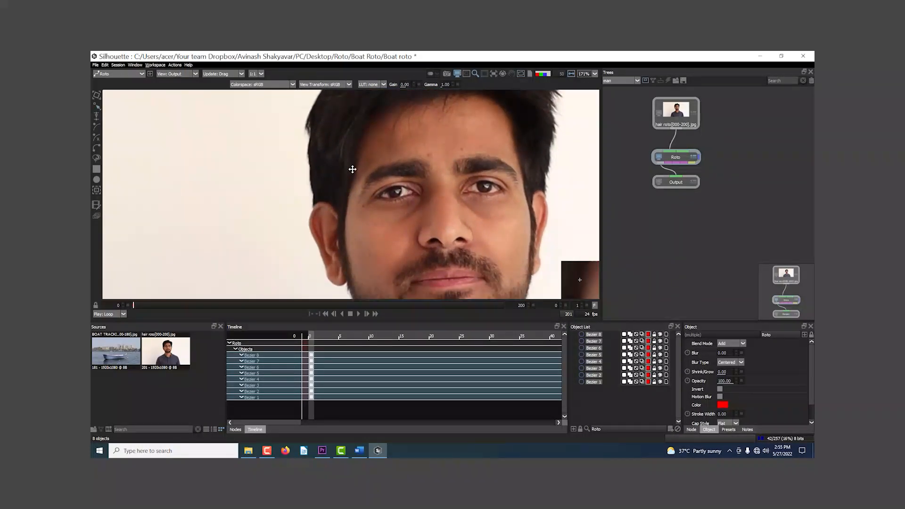
drag(352, 257, 380, 177)
scroll(380, 178, up, 4)
drag(343, 205, 380, 293)
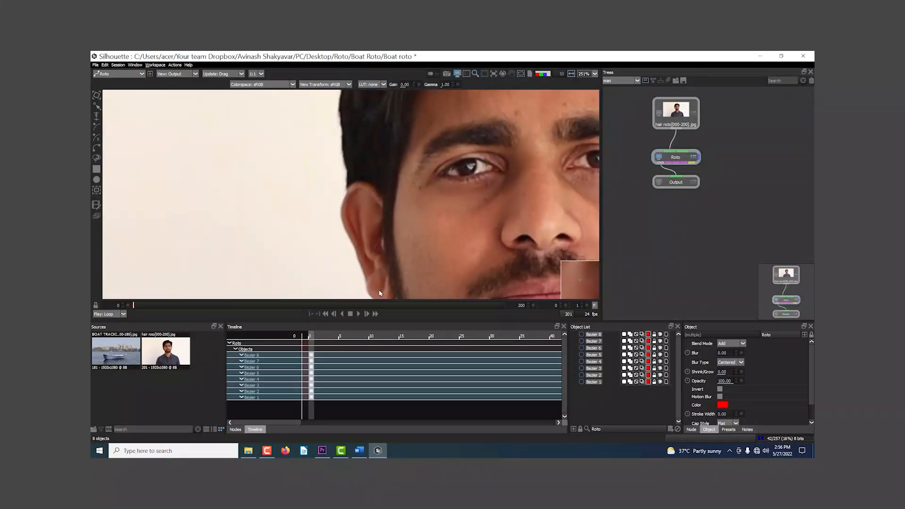
drag(360, 154, 367, 269)
scroll(350, 194, up, 1)
drag(350, 193, 311, 280)
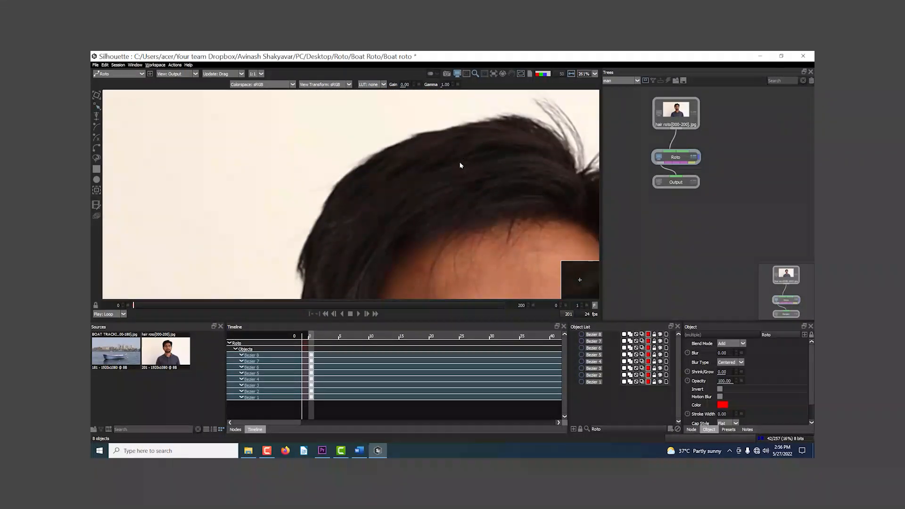
drag(558, 153, 379, 179)
drag(475, 259, 444, 191)
scroll(446, 196, down, 6)
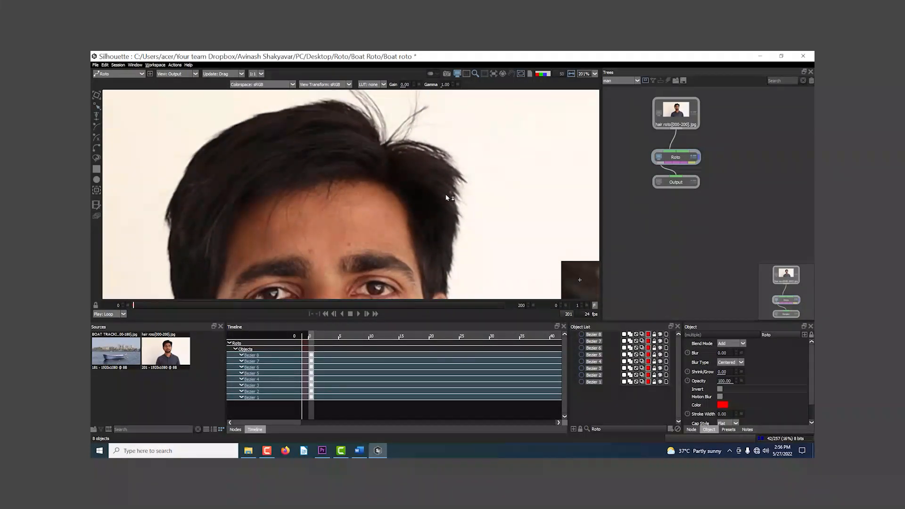
scroll(447, 197, down, 6)
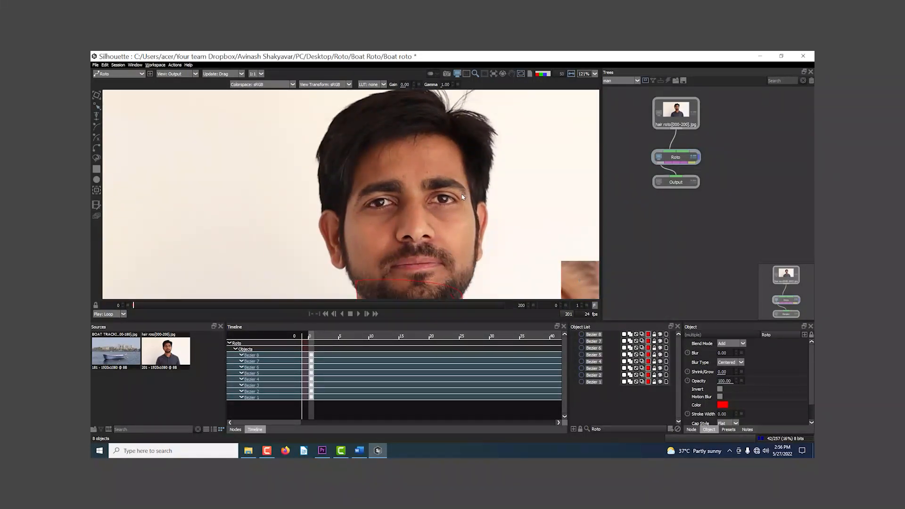
scroll(461, 199, down, 3)
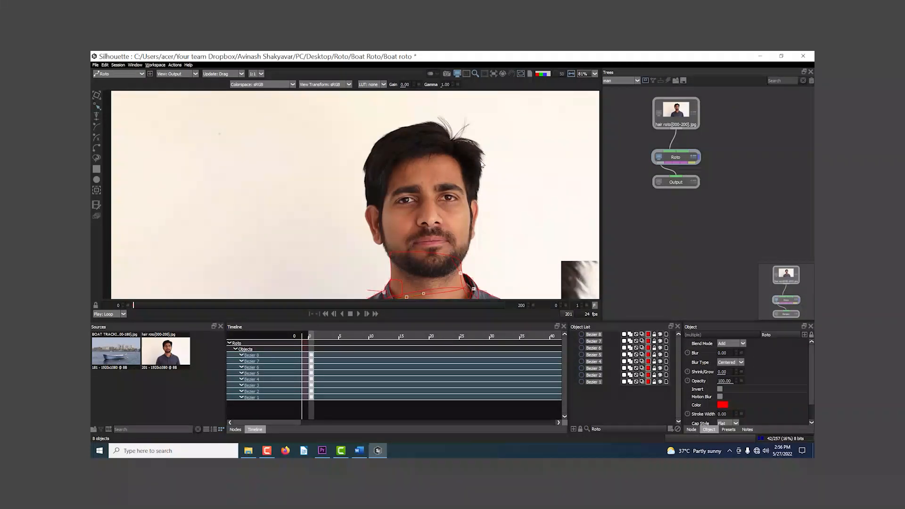
scroll(470, 187, down, 10)
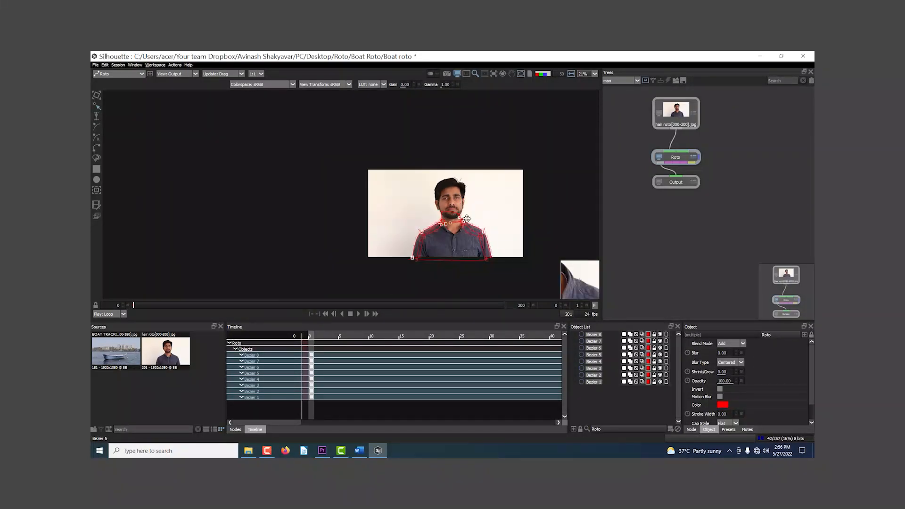
Step: Deselect all the Bezier shapes and switch the view mode to Color Comp
scroll(462, 207, up, 9)
click(654, 234)
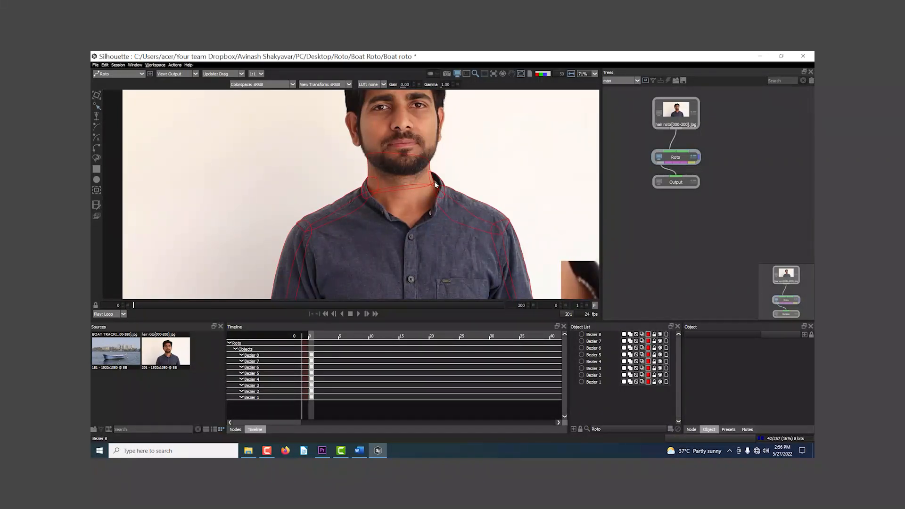
click(176, 74)
click(180, 90)
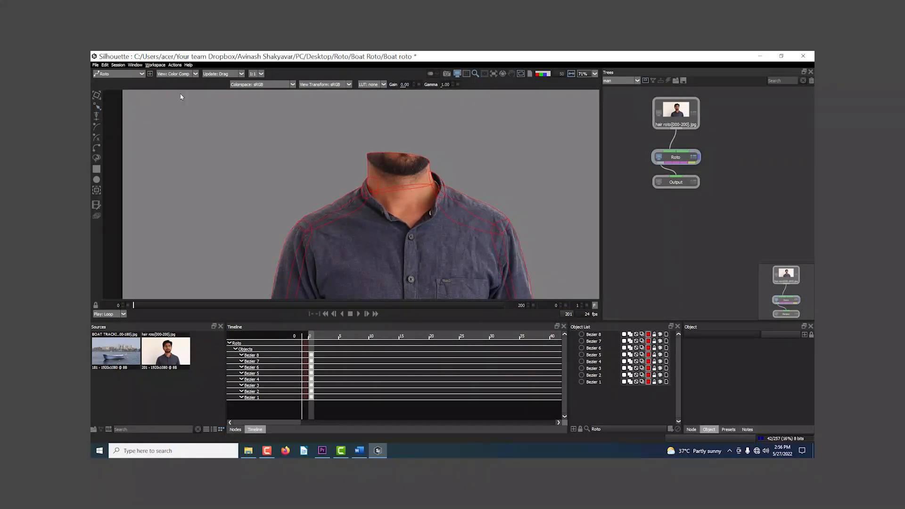
Step: Inspect the shirt and neck cutout with the shape outlines hidden, then display the original image again
click(530, 75)
drag(437, 242, 408, 234)
scroll(386, 178, down, 3)
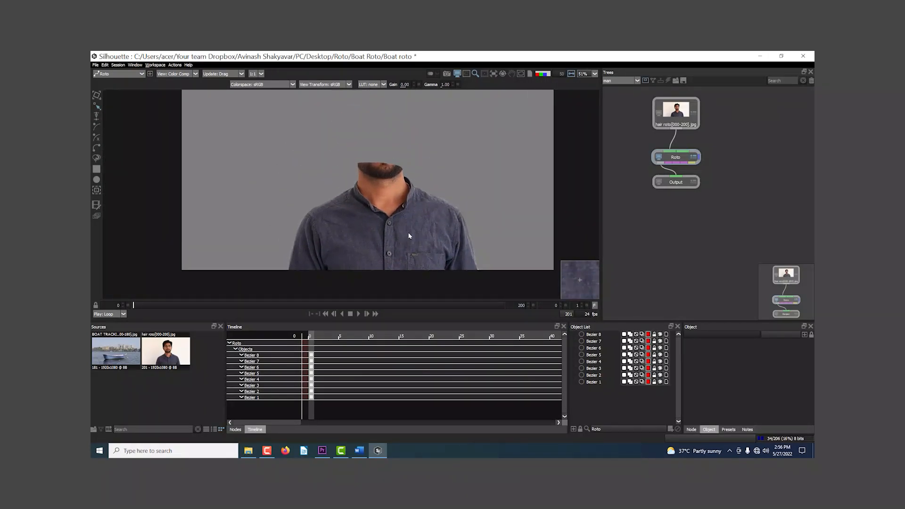
key(1)
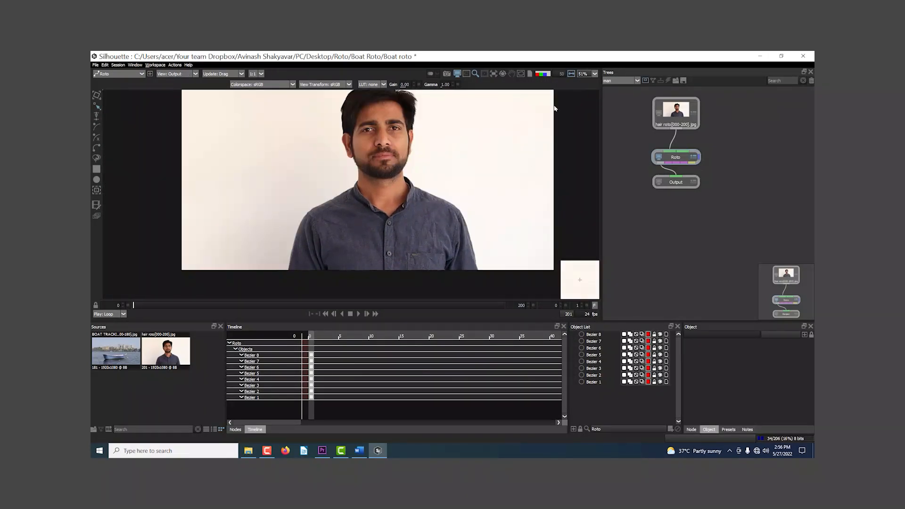
click(521, 74)
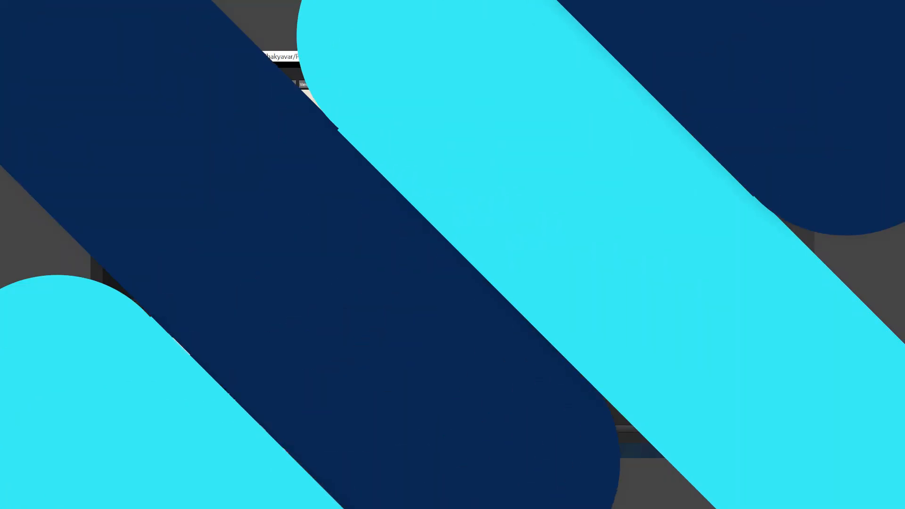